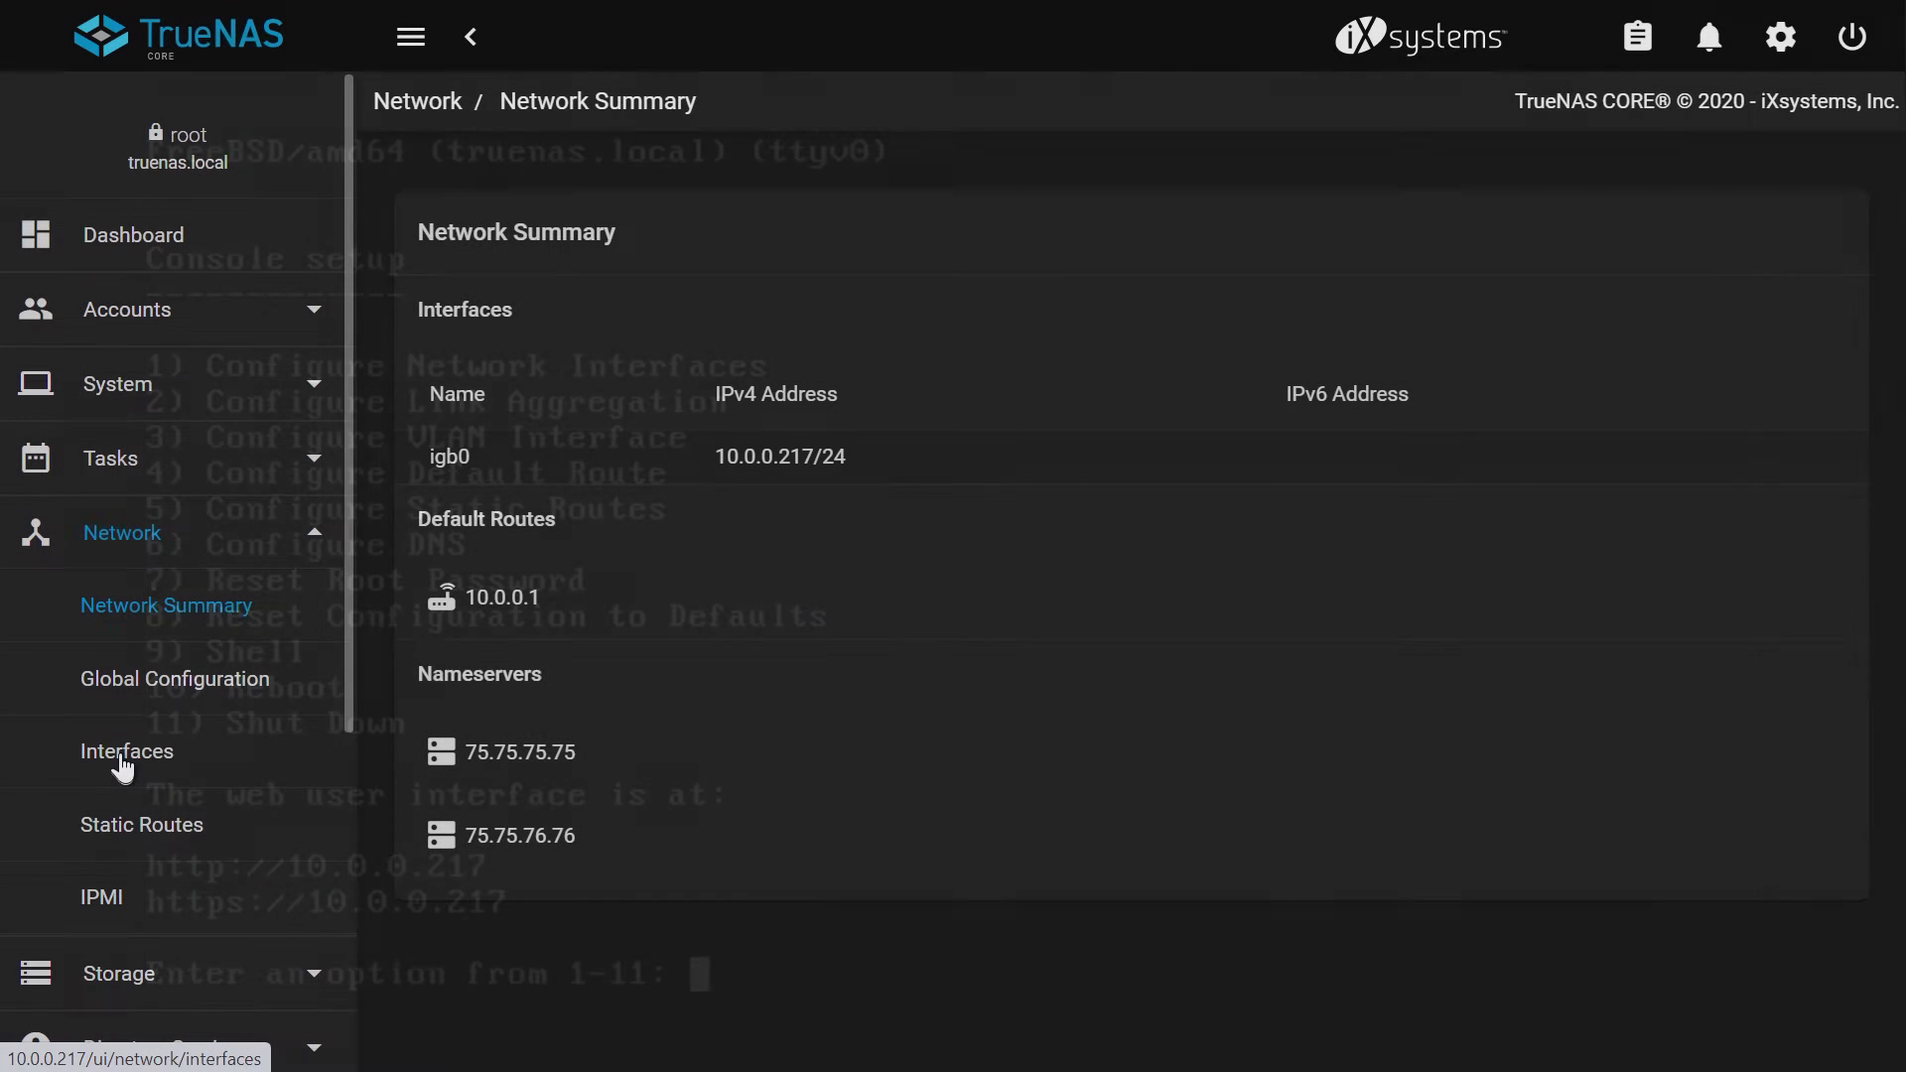
# Step: In Network > Interfaces, expand the igb0 row and open its edit form
pyautogui.click(125, 760)
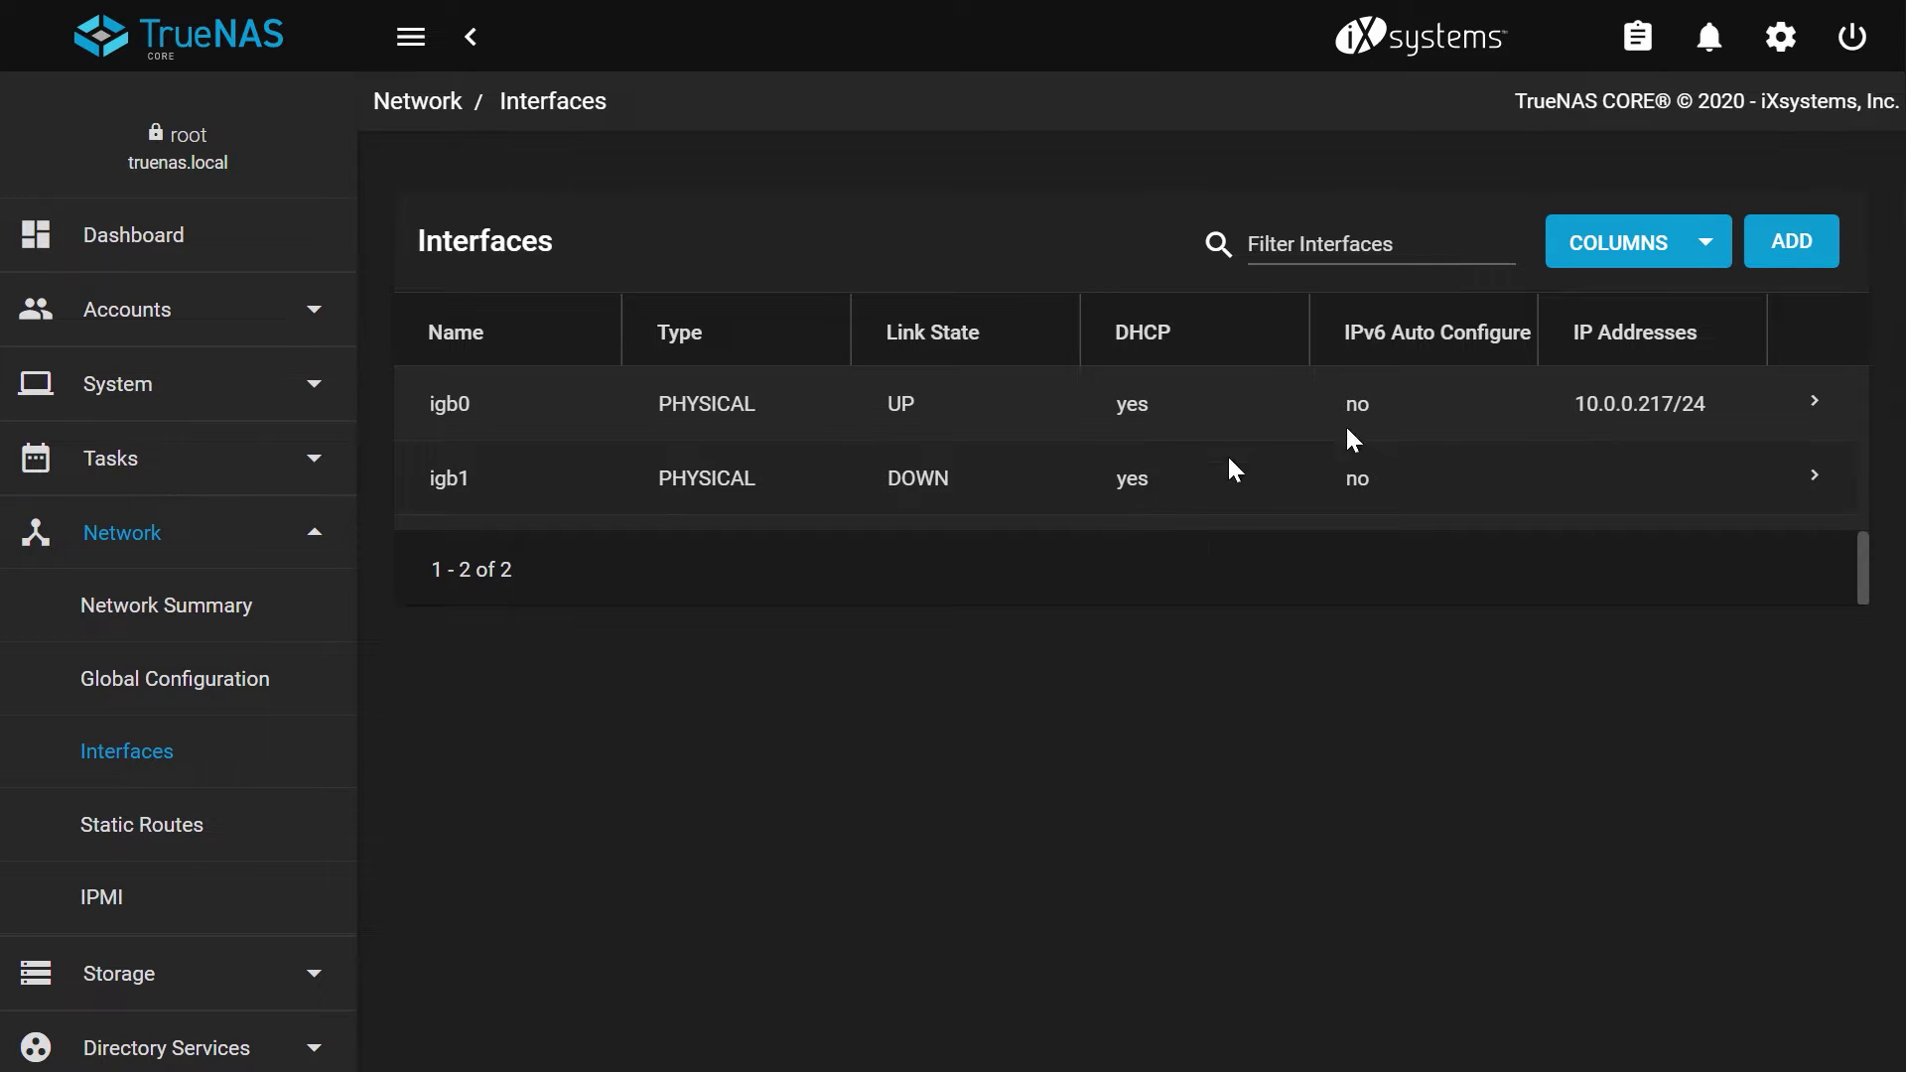
pyautogui.click(1815, 405)
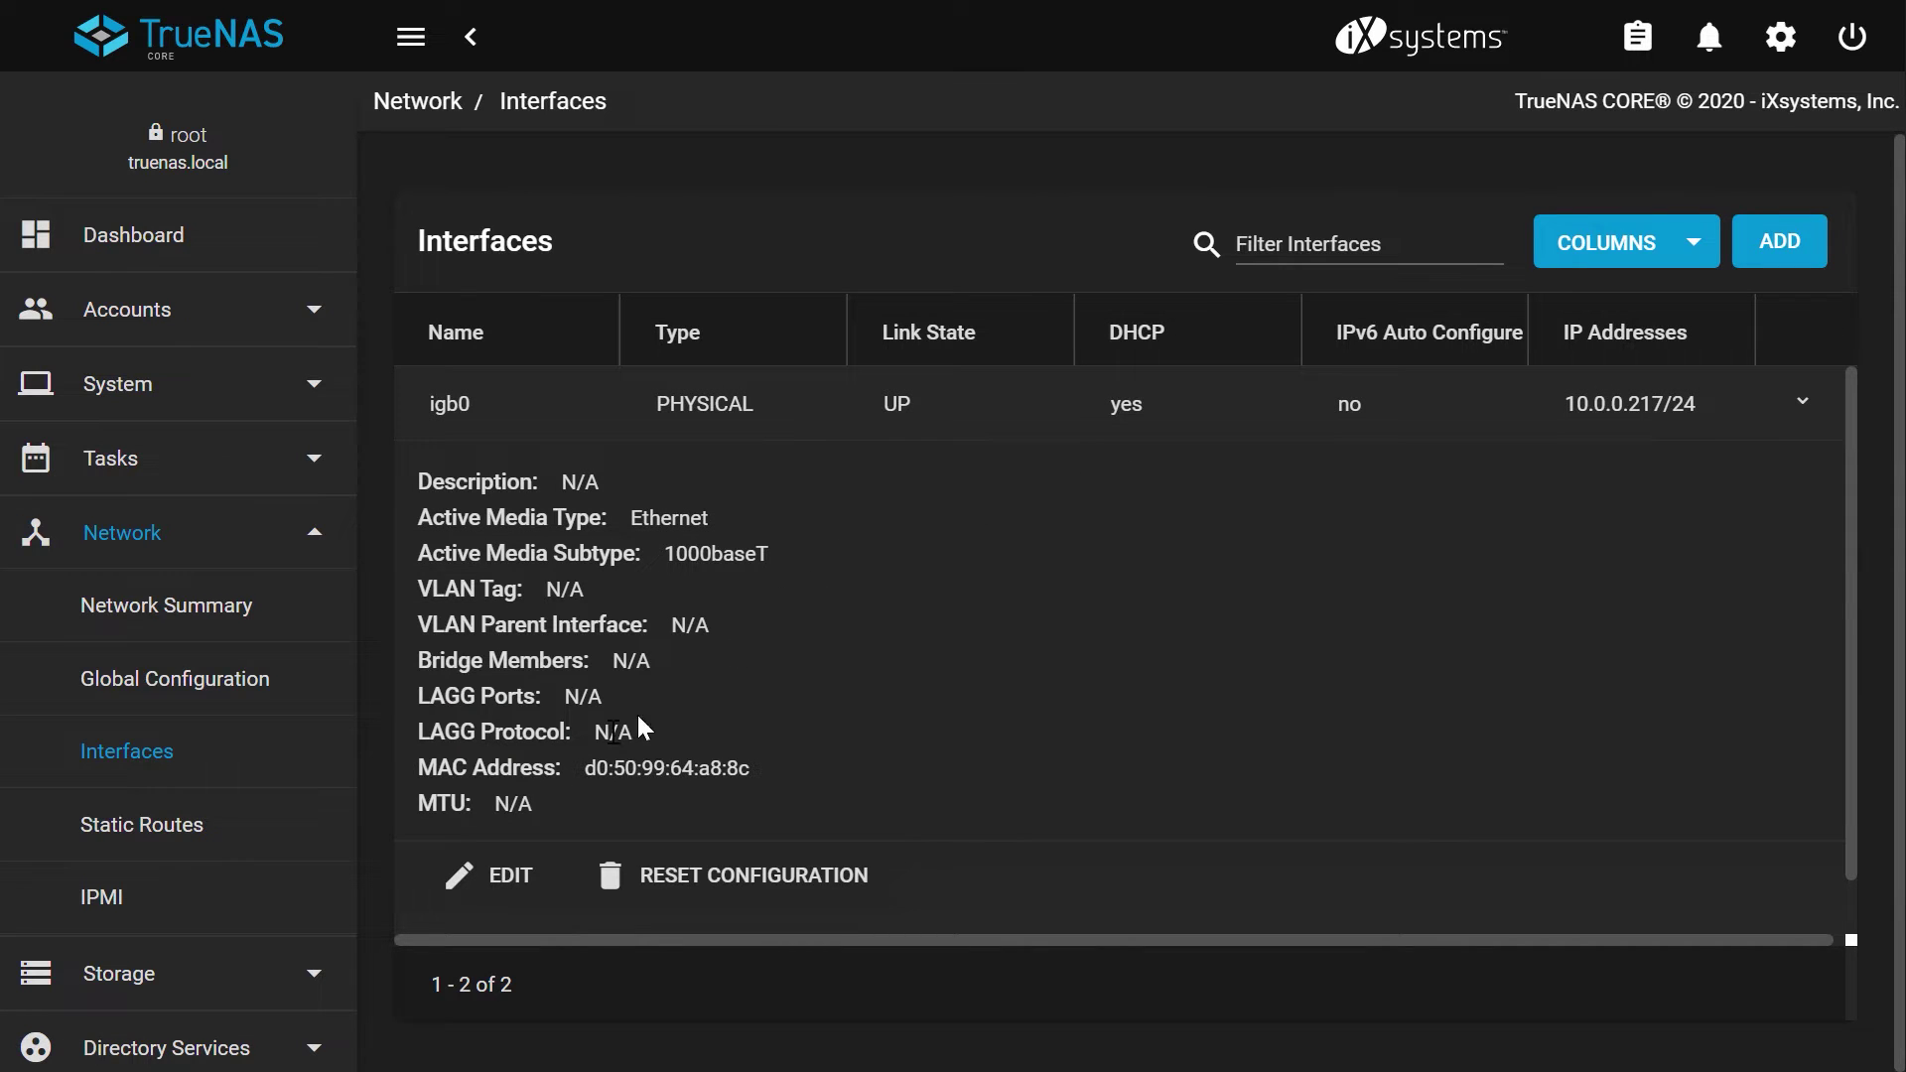
pyautogui.click(502, 884)
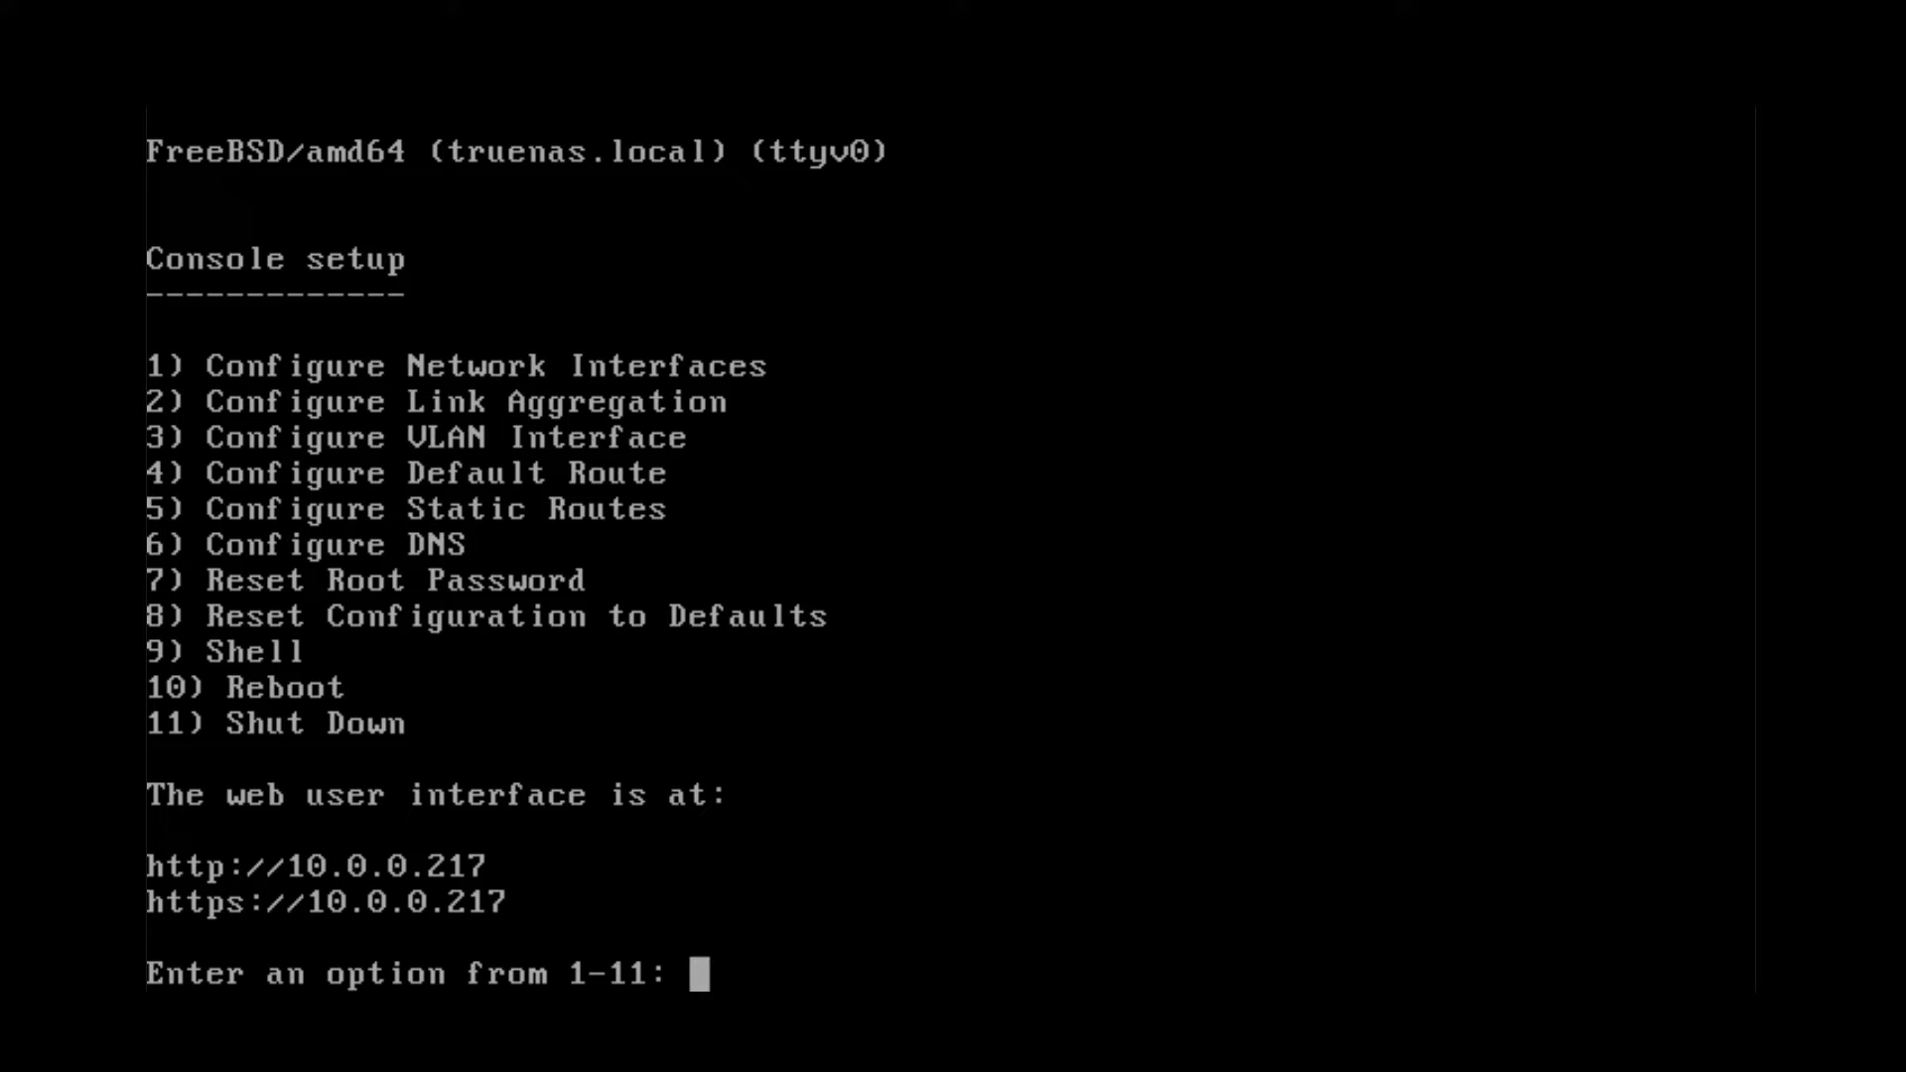
# Step: In the console menu, choose Configure Network Interfaces (1), select igb0 (1), and decline deleting it
pyautogui.write('1')
pyautogui.press('Return')
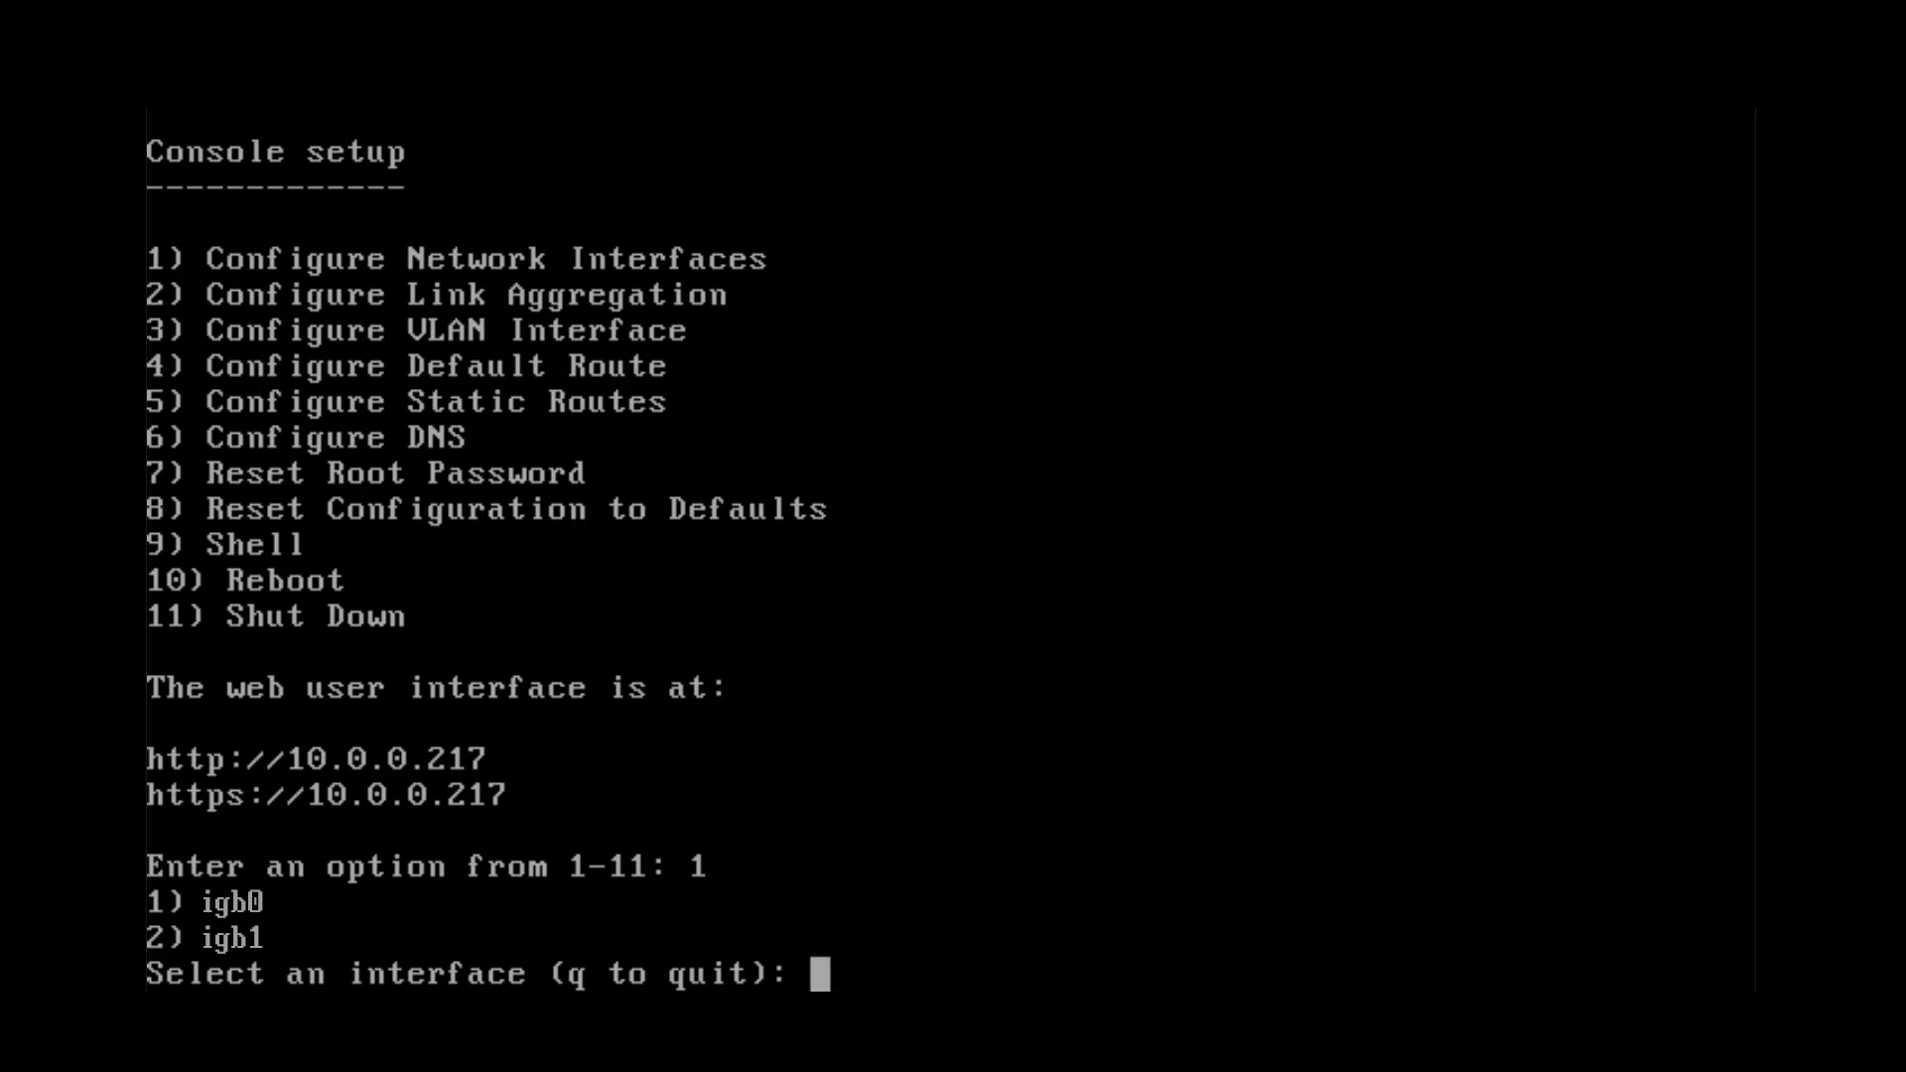
pyautogui.write('1')
pyautogui.press('Return')
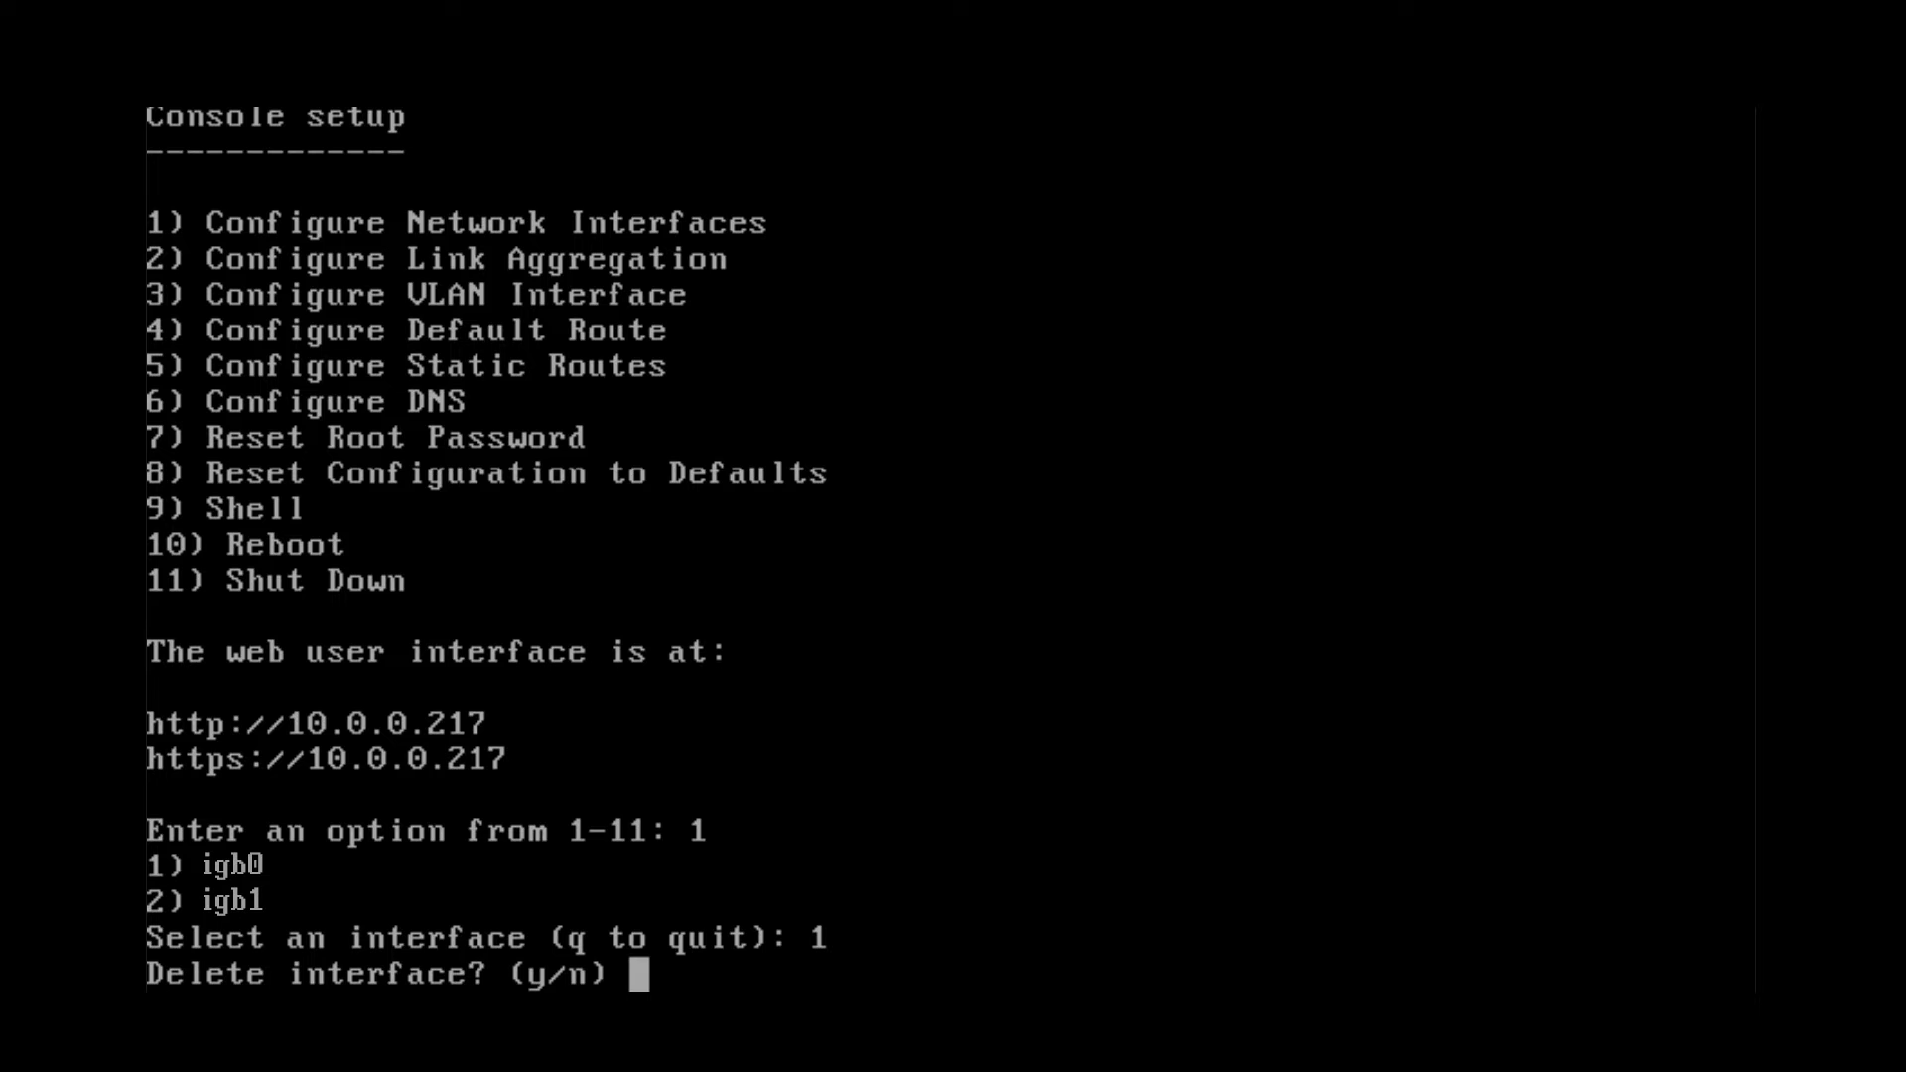
pyautogui.write('n')
pyautogui.press('Return')
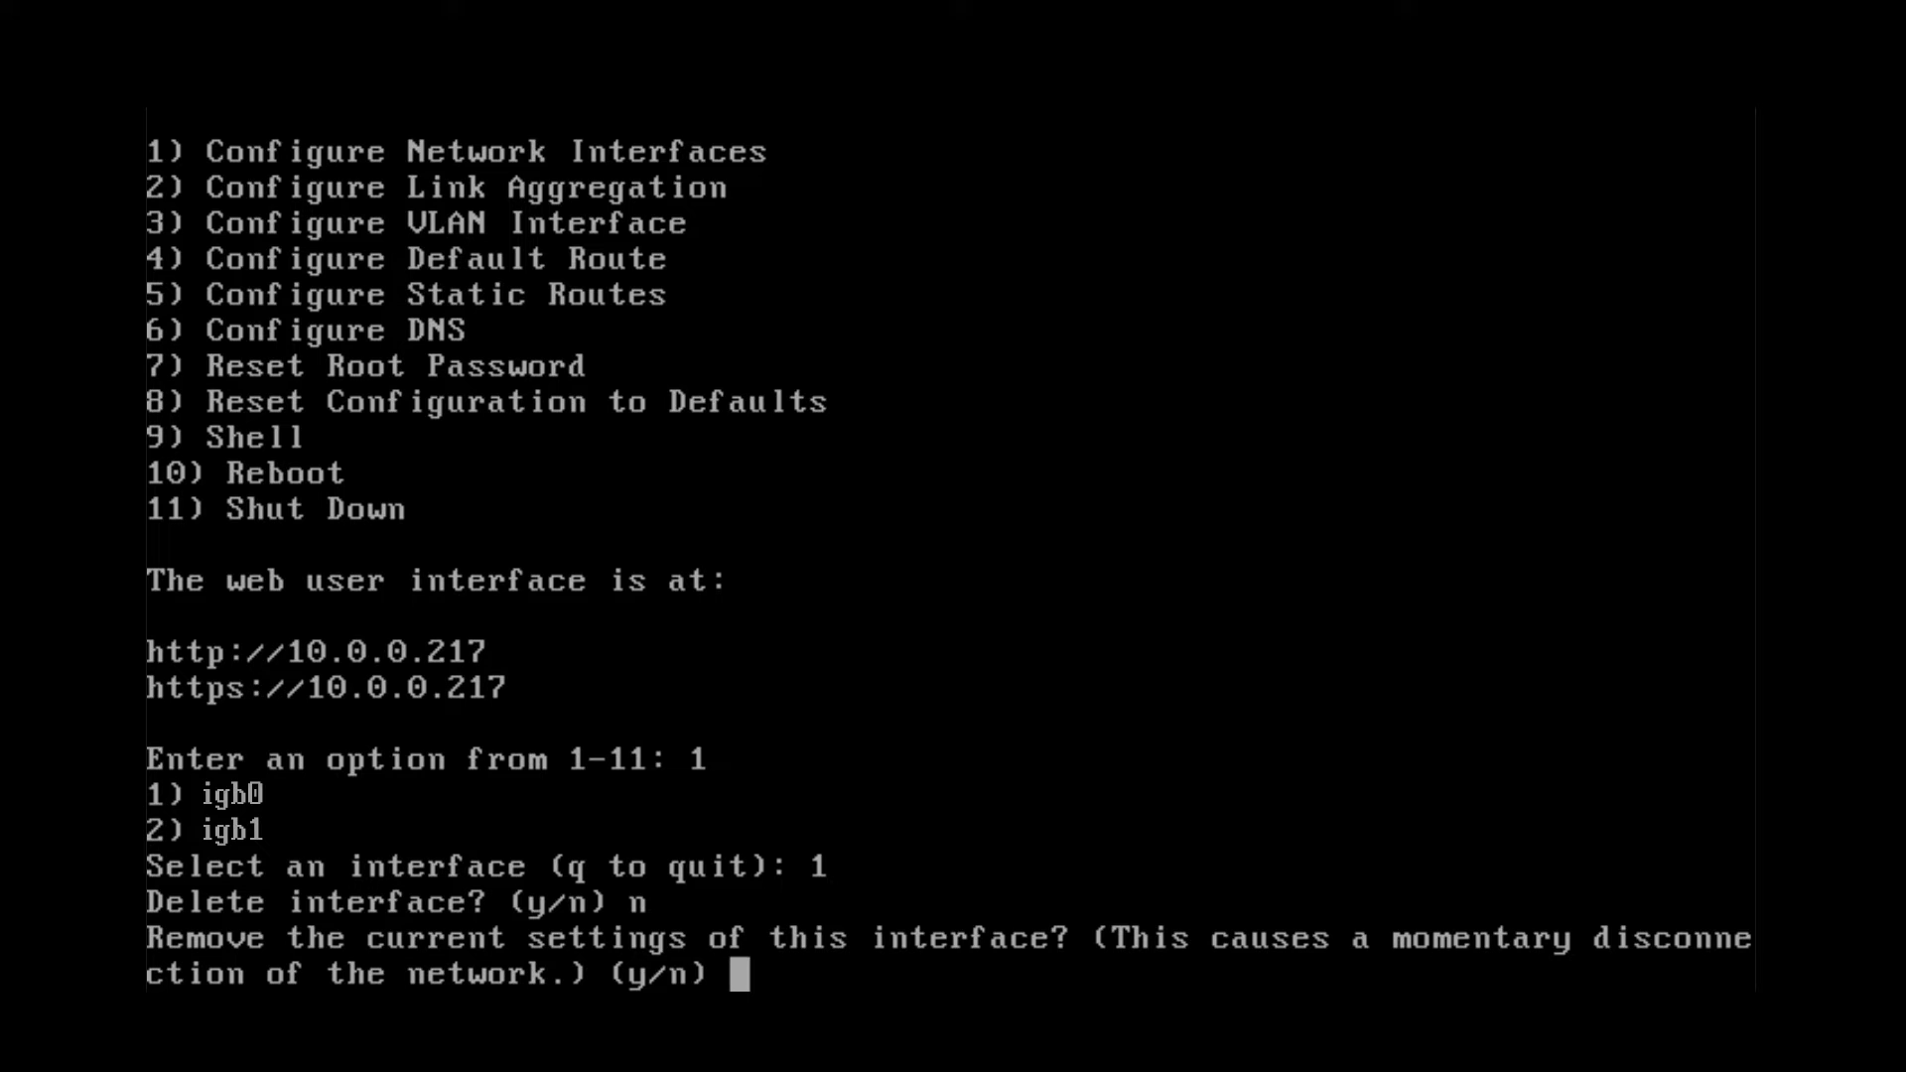
# Step: Keep igb0's settings, answer no to DHCP, and start IPv4 setup with interface name truenas1
pyautogui.write('n')
pyautogui.press('Return')
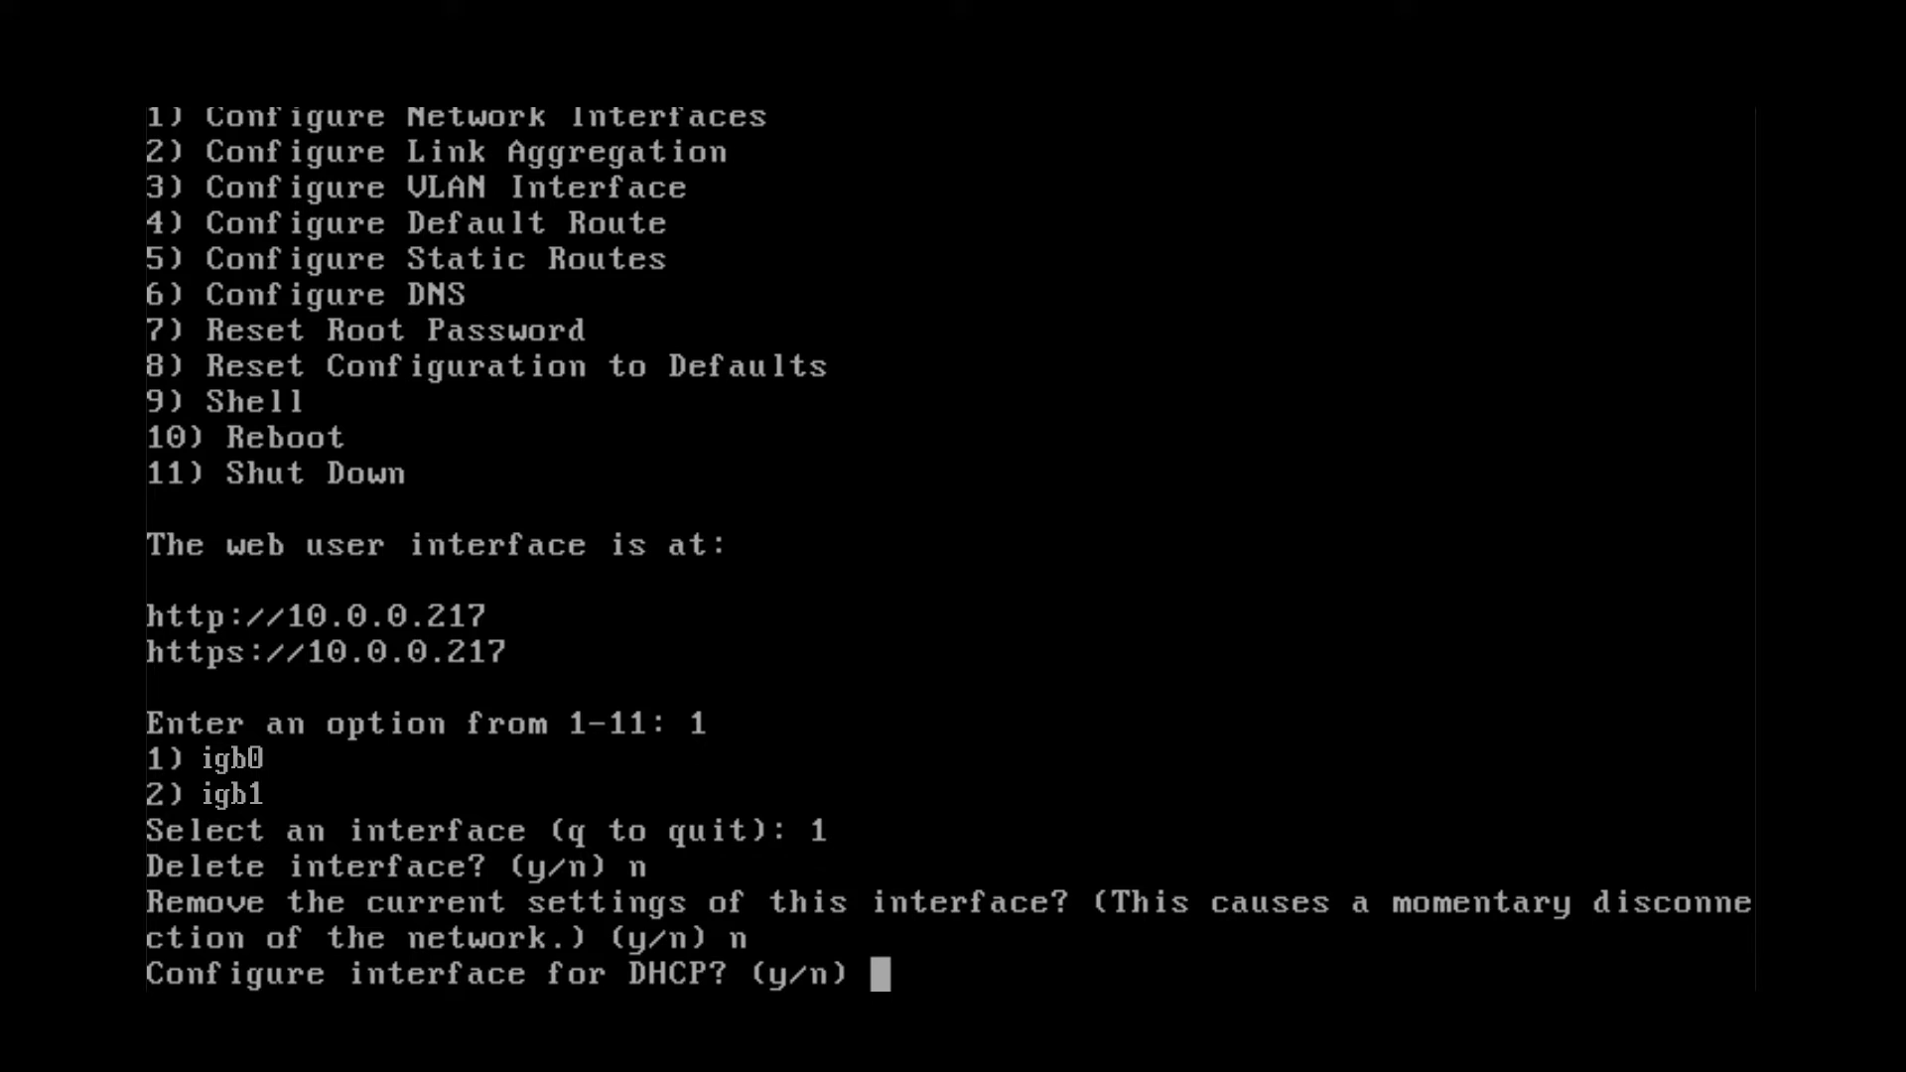
pyautogui.write('n')
pyautogui.press('Return')
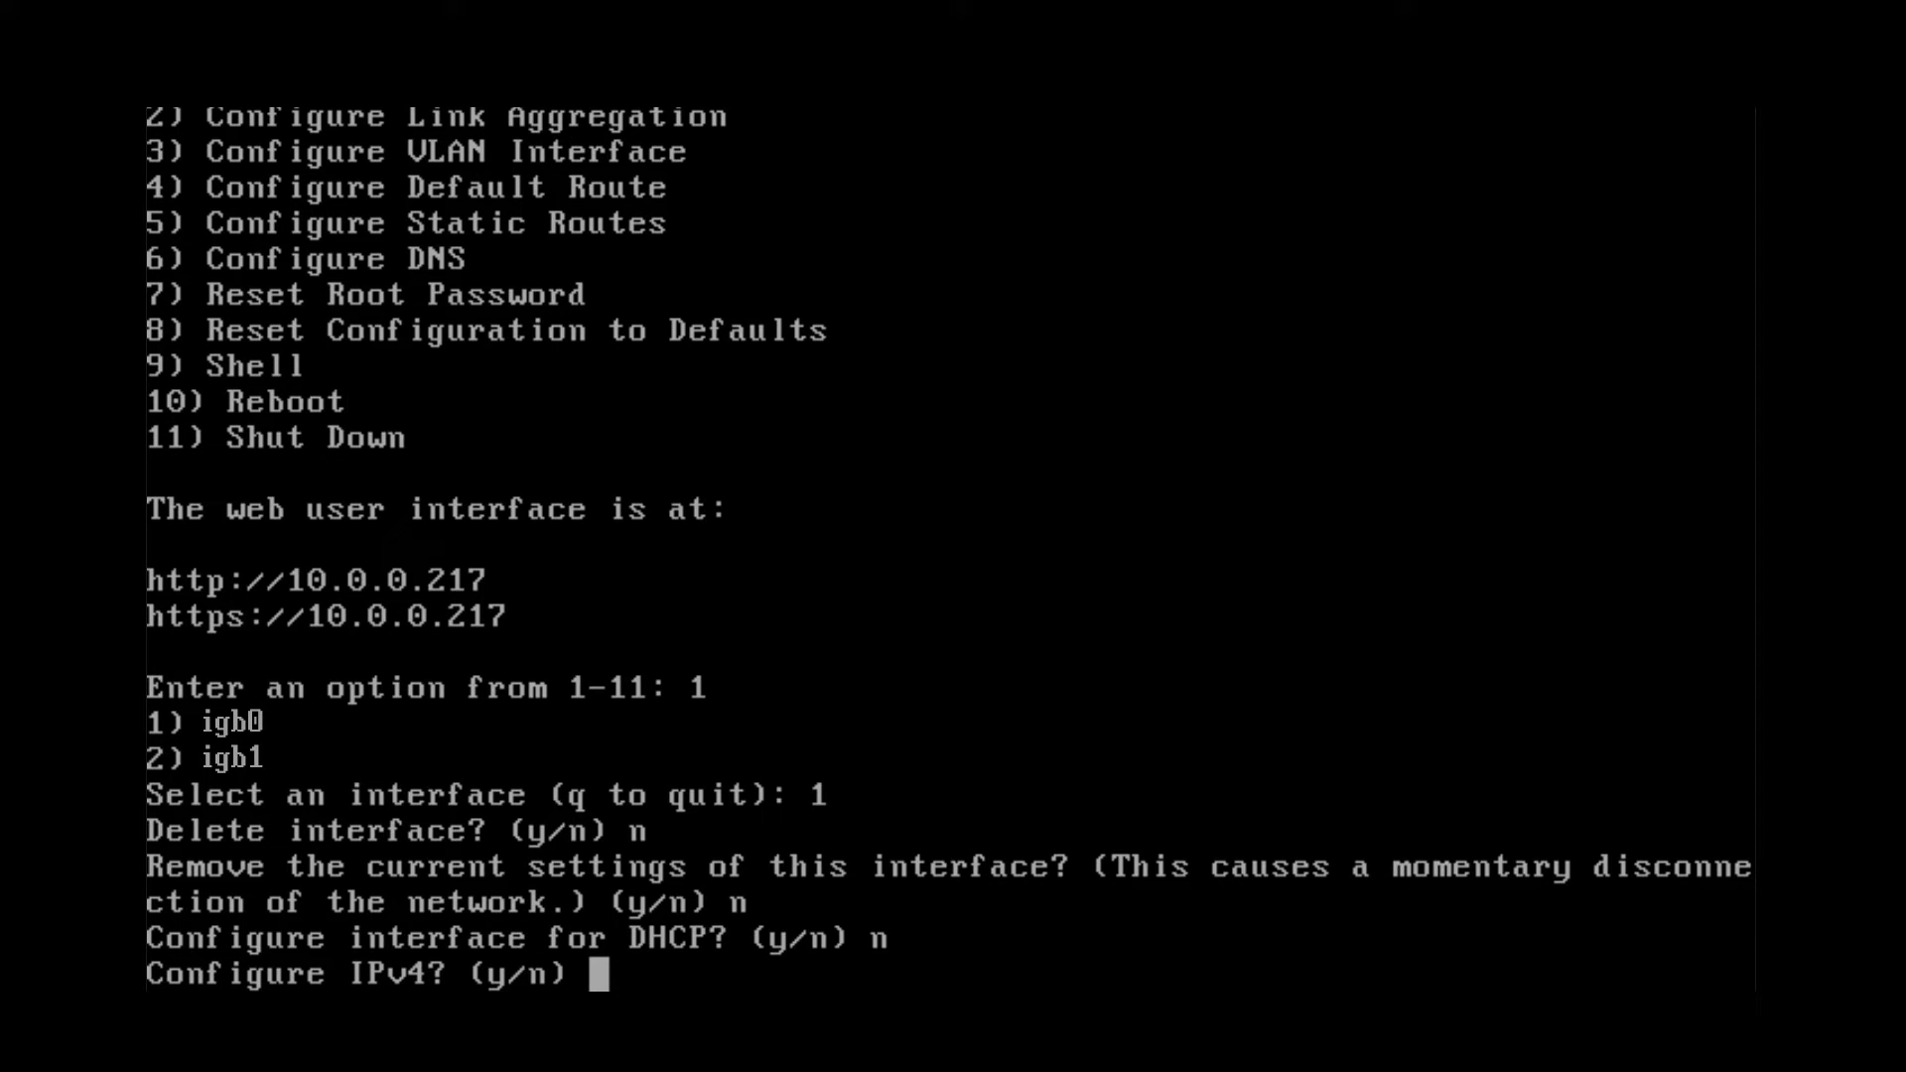
pyautogui.write('y')
pyautogui.press('Return')
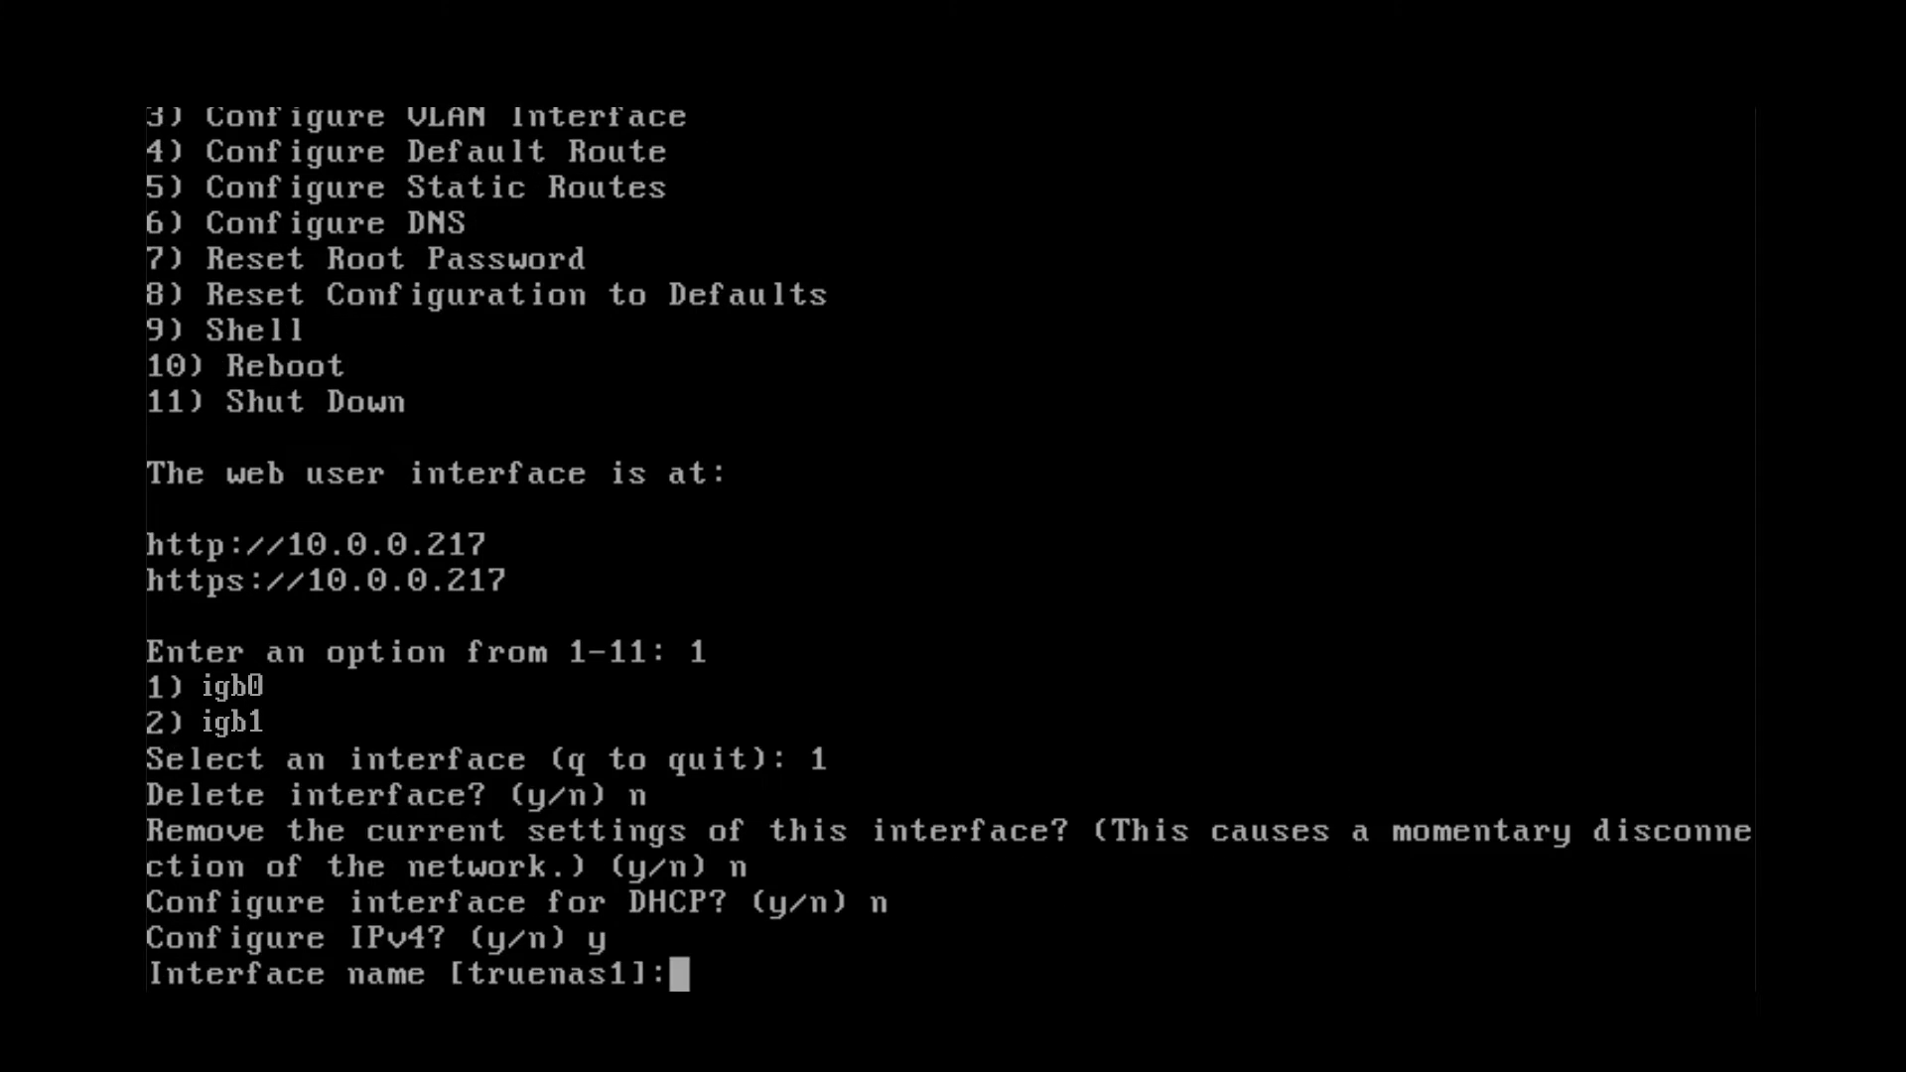
pyautogui.write('truenas1')
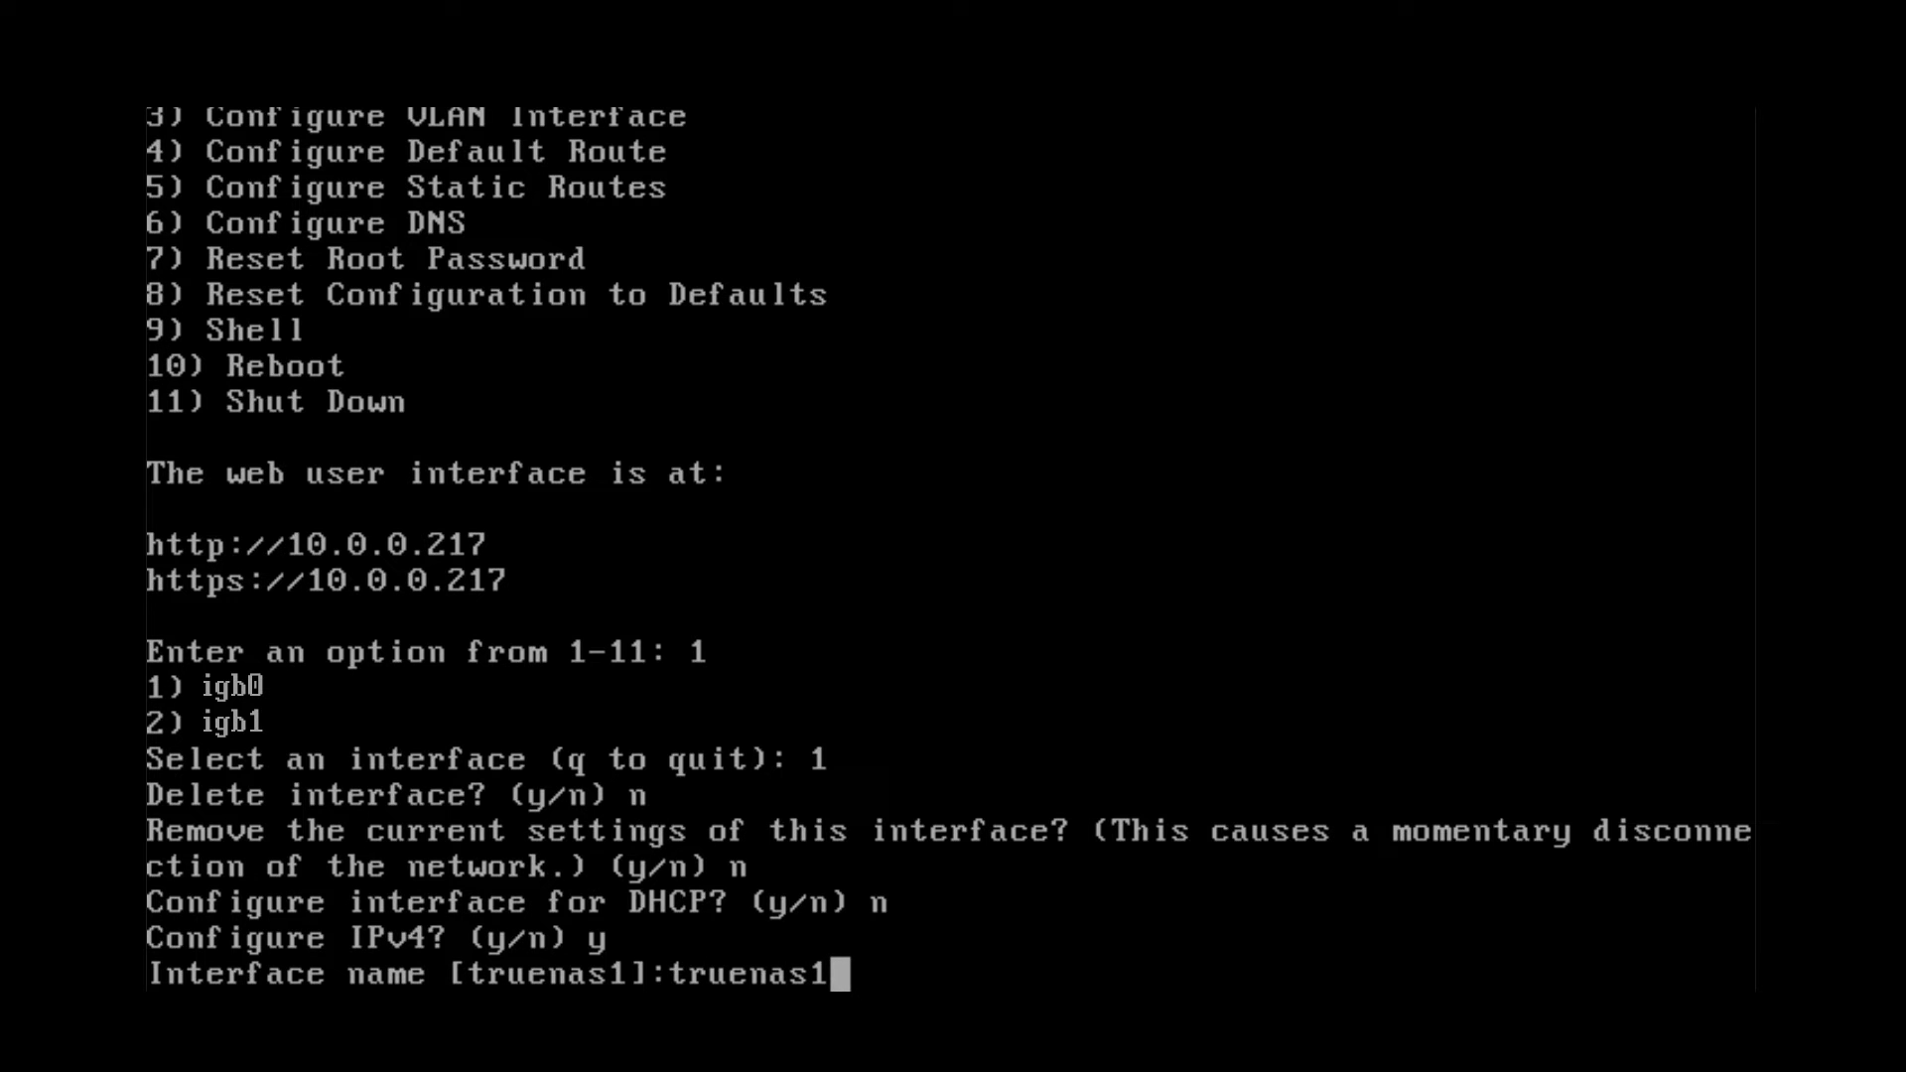
pyautogui.press('Return')
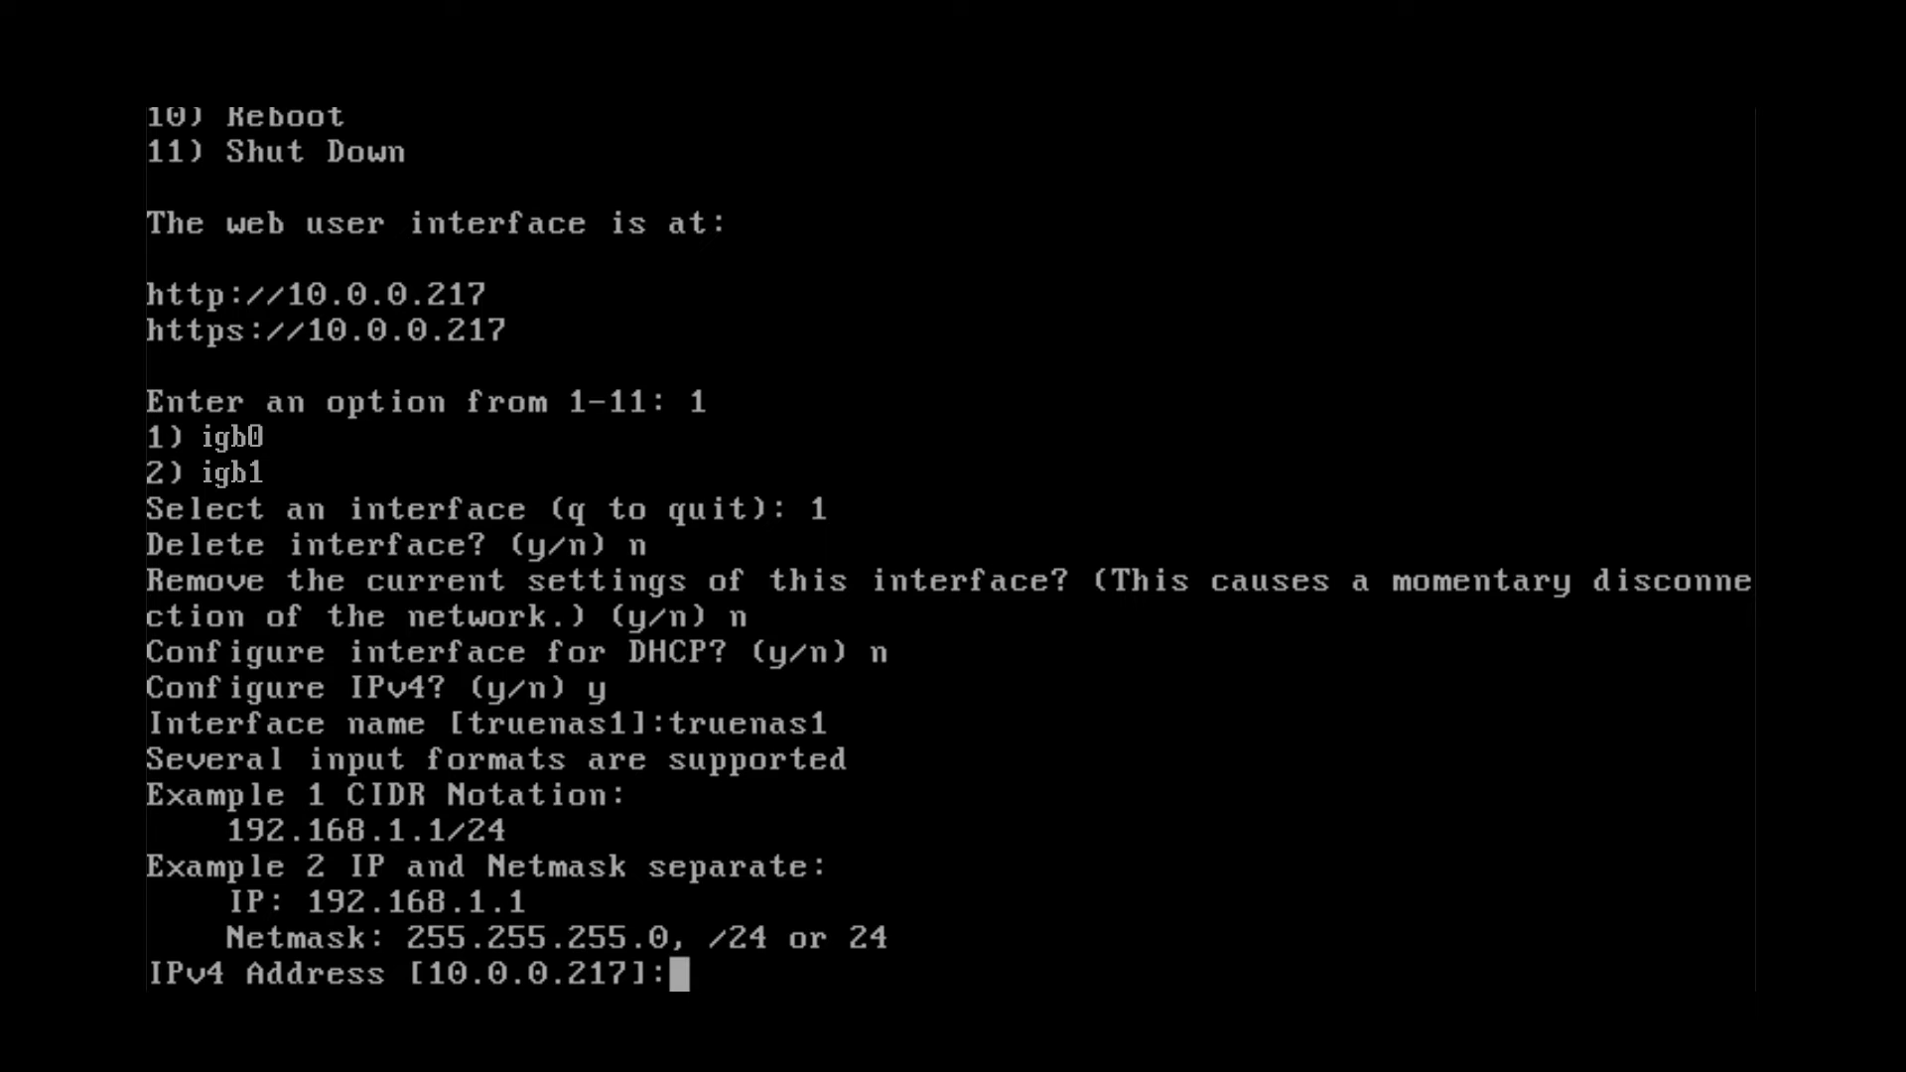
# Step: Enter IPv4 address 10.0.0.209 and netmask 24 in place of 255.255.255.0, then save
pyautogui.write('10.0.0.')
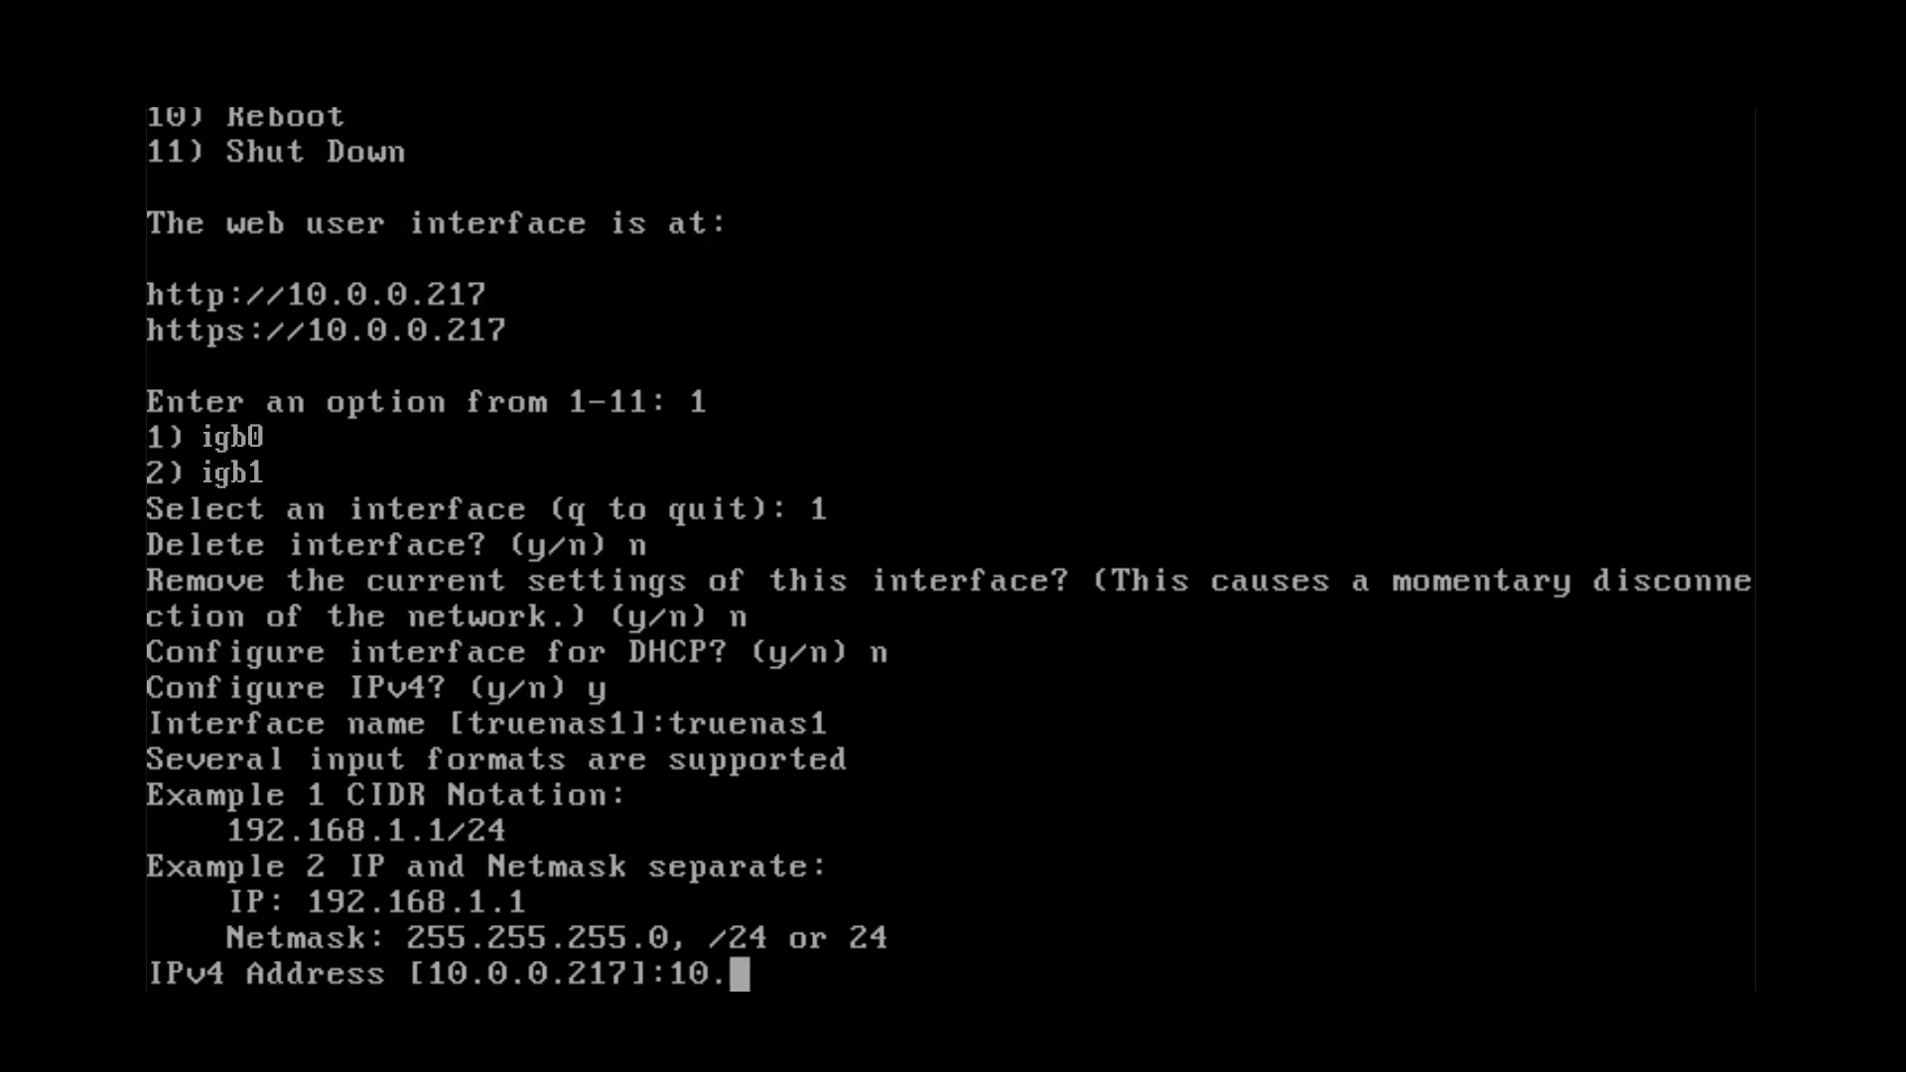
pyautogui.write('209')
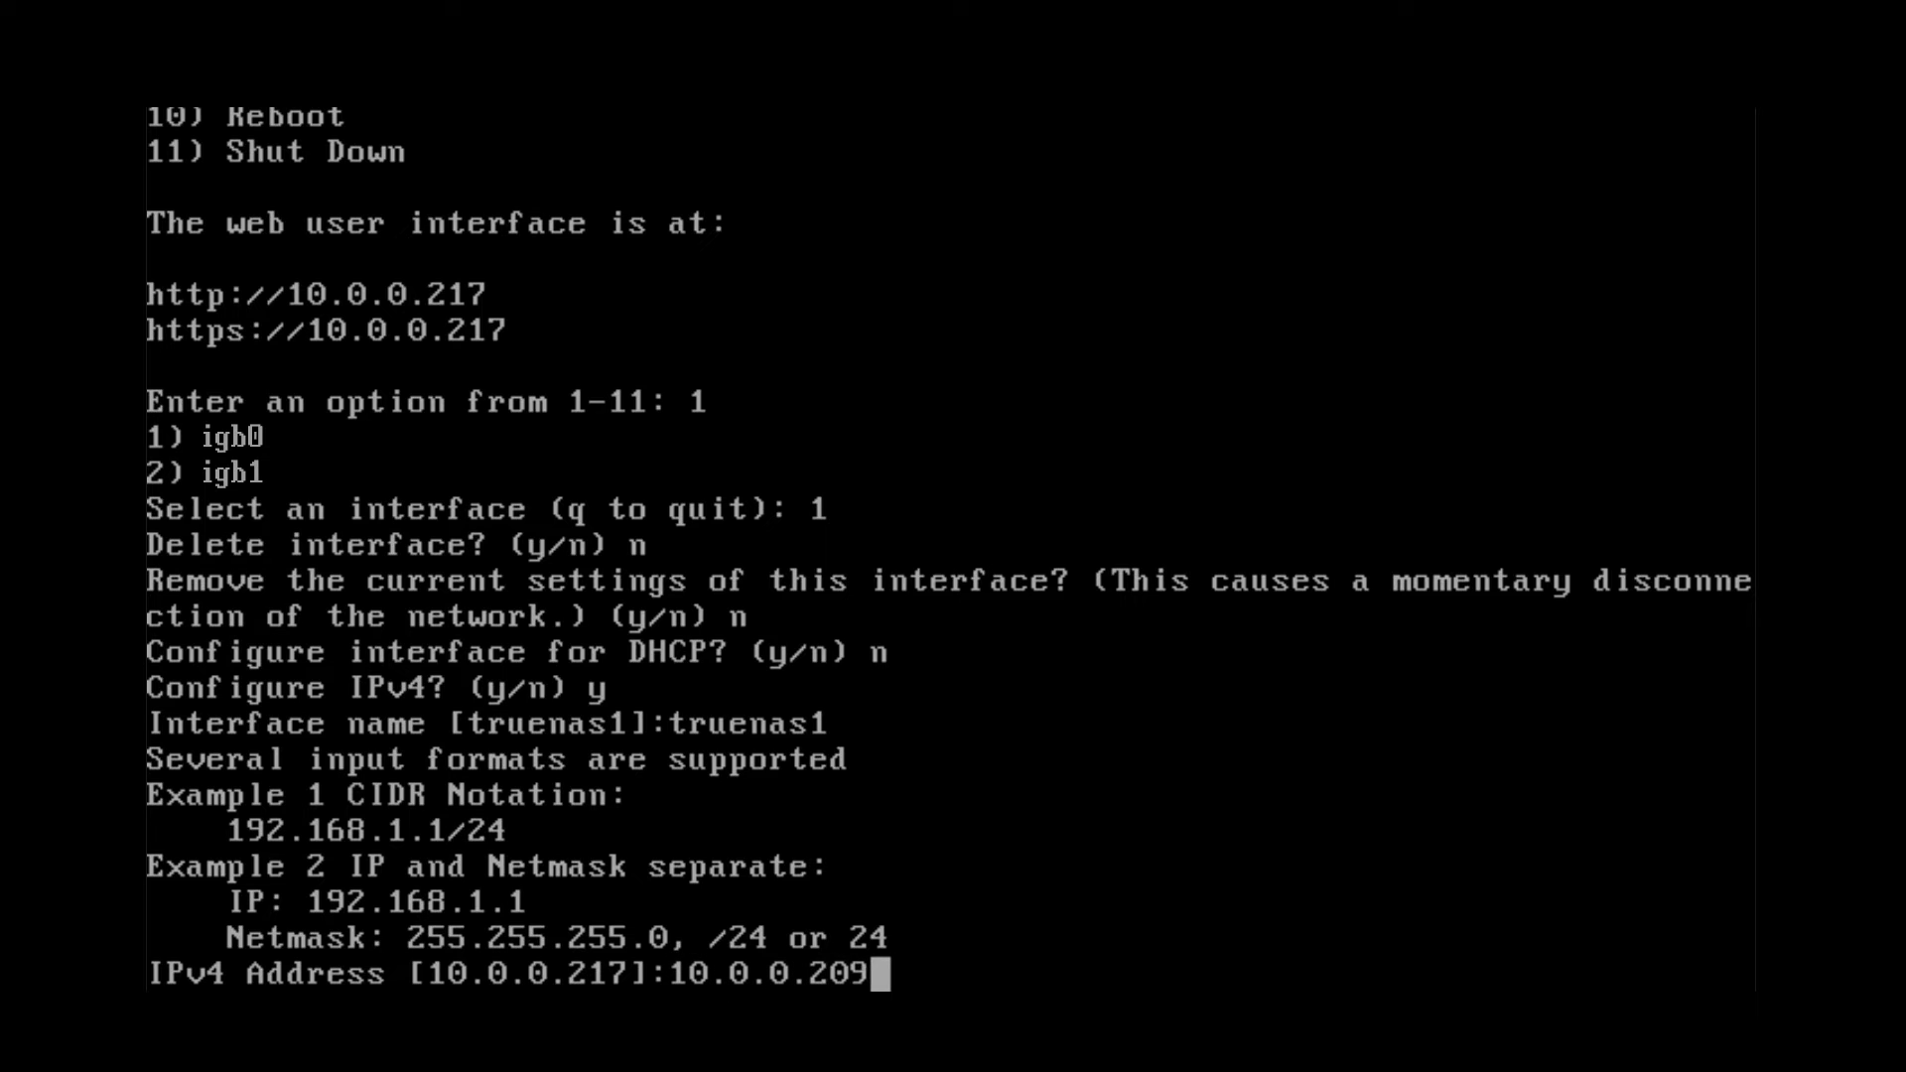
pyautogui.press('Return')
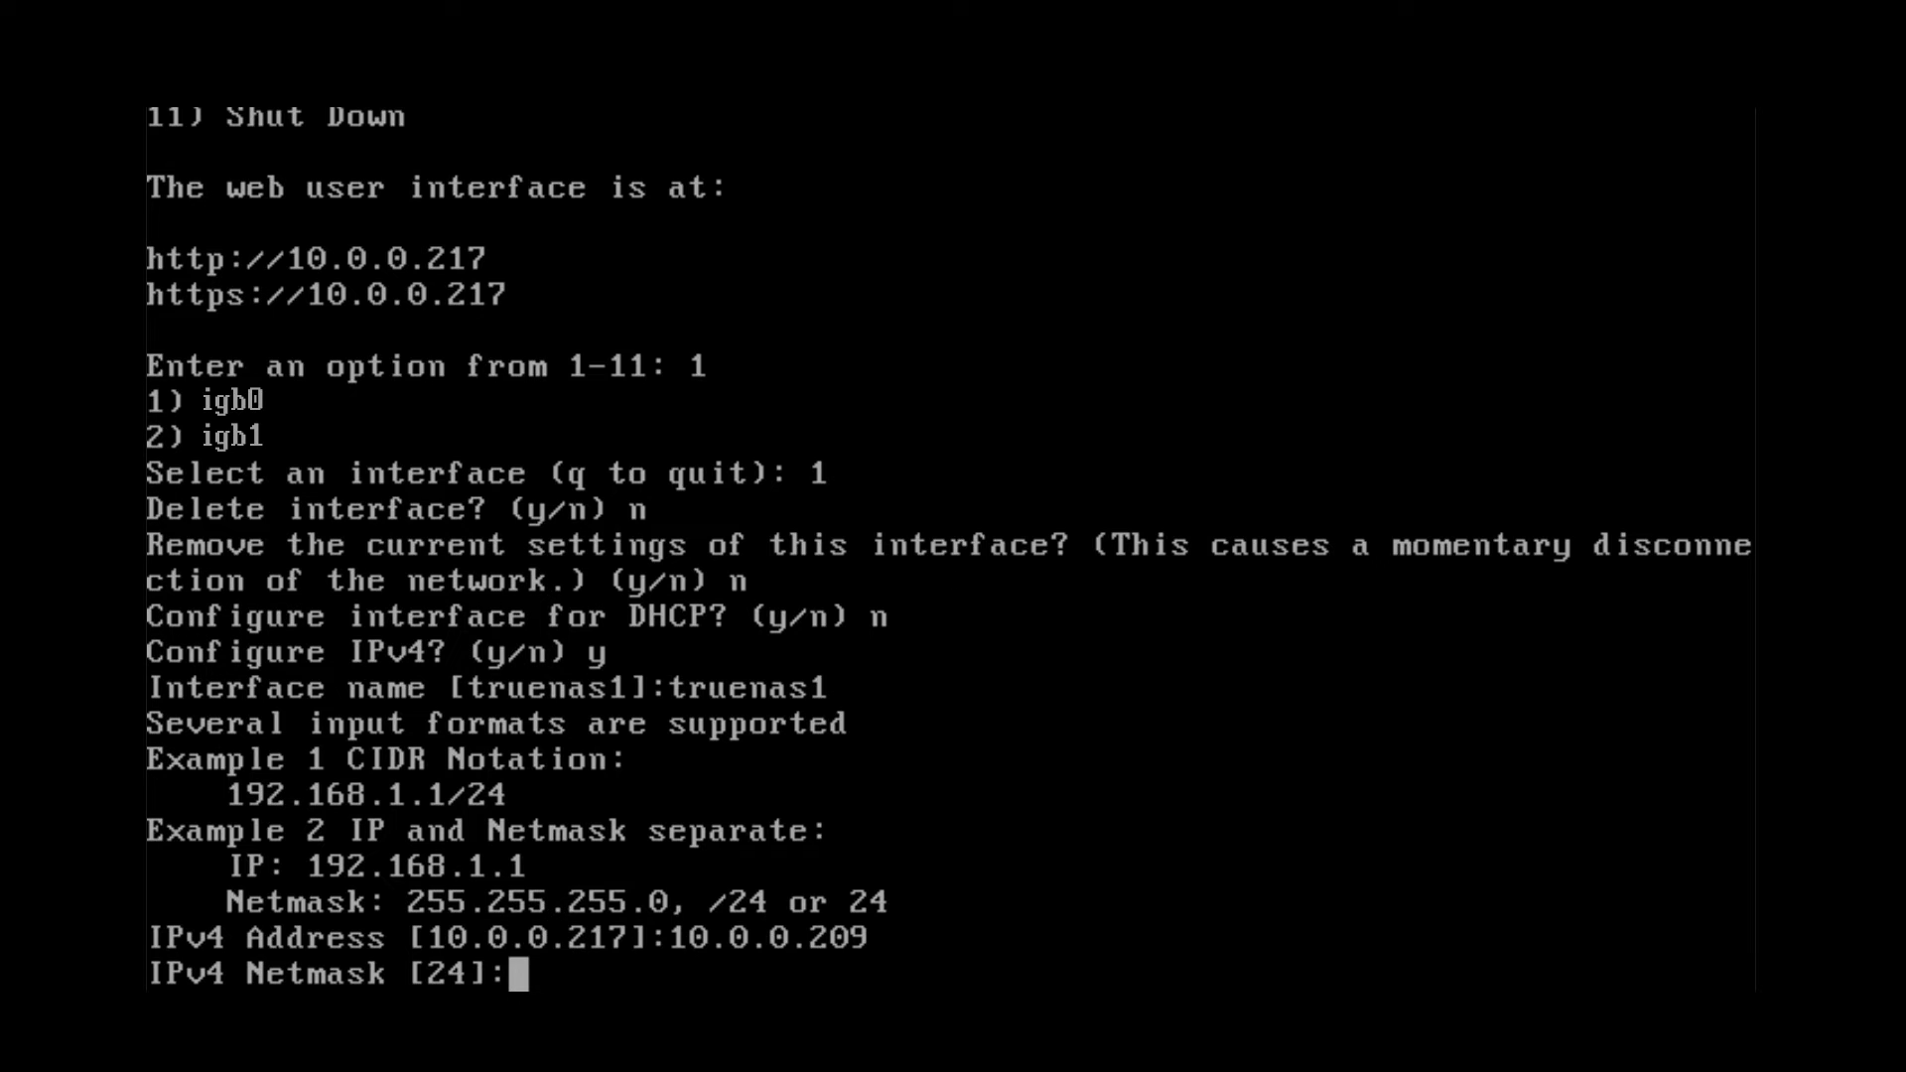
pyautogui.write('255.255.255.0')
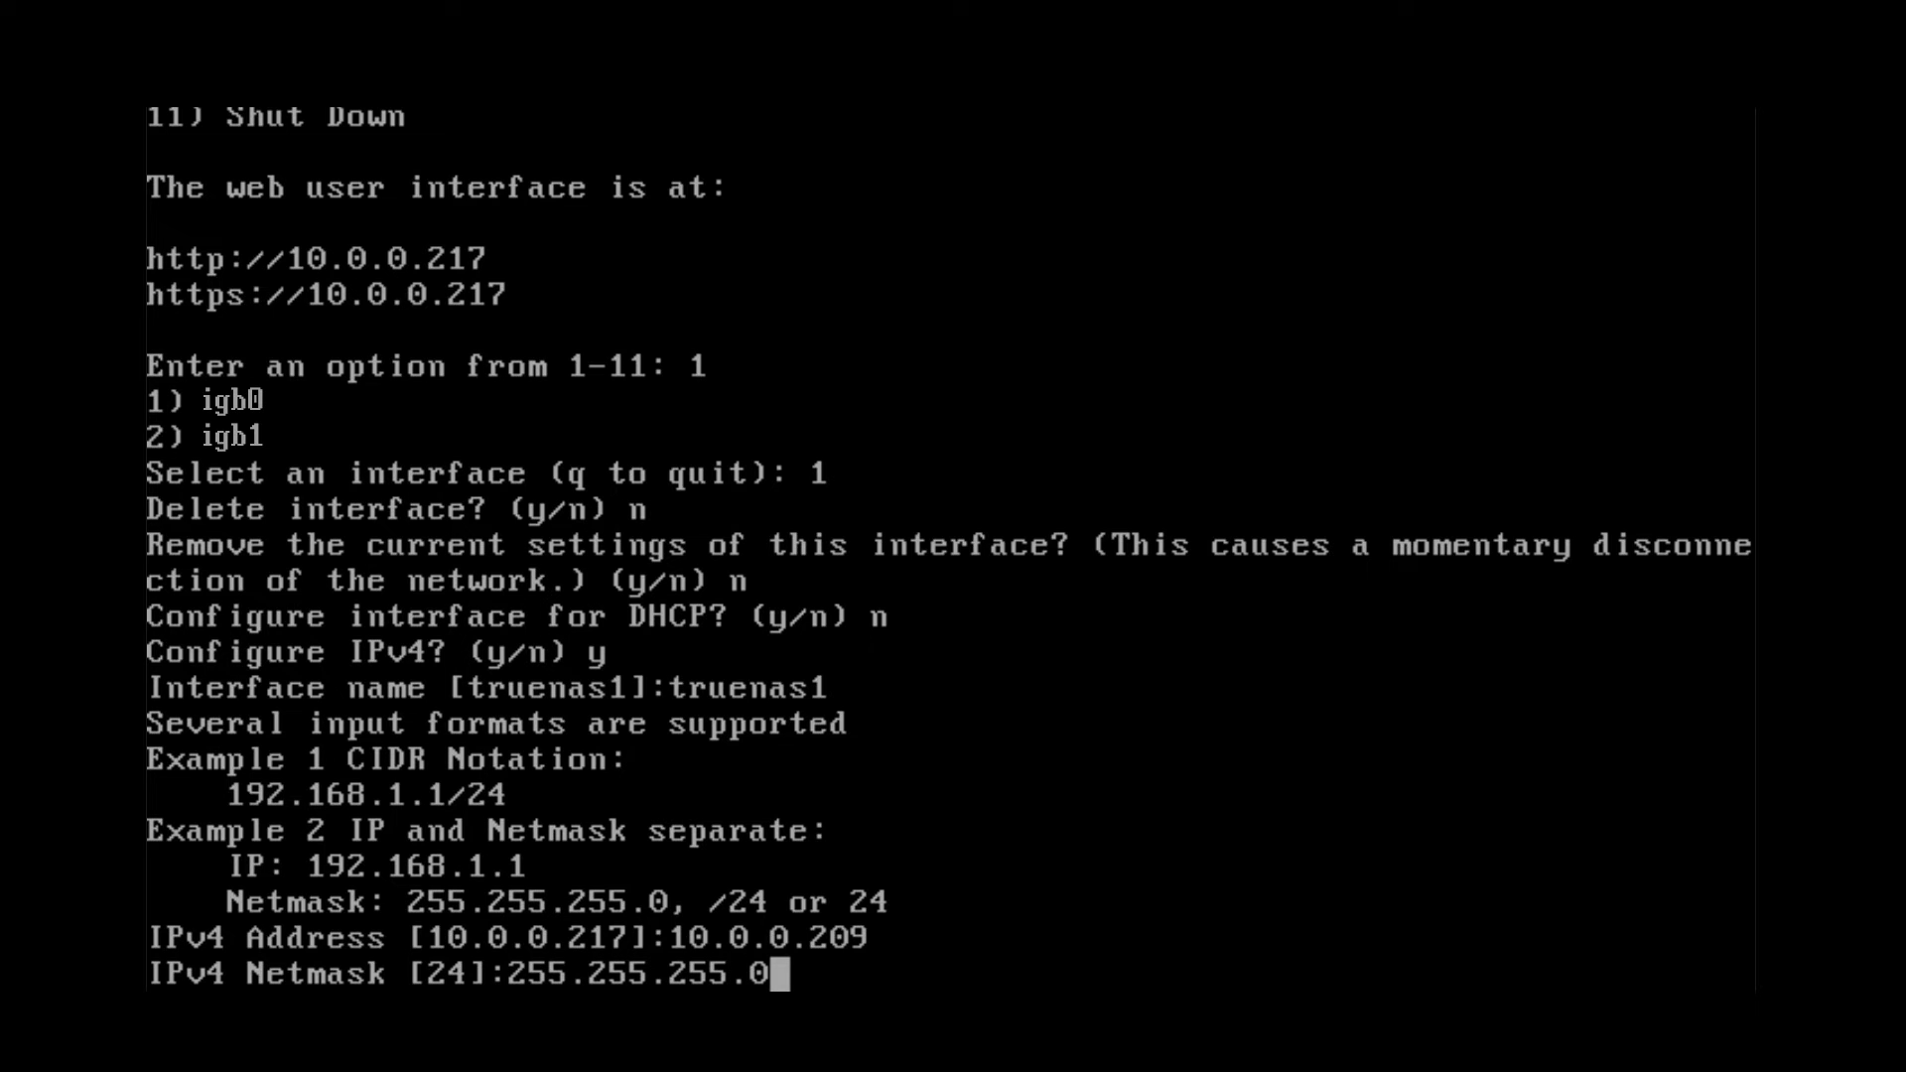
pyautogui.press('BackSpace')
pyautogui.press('BackSpace')
pyautogui.press('BackSpace')
pyautogui.press('BackSpace')
pyautogui.press('BackSpace')
pyautogui.press('BackSpace')
pyautogui.press('BackSpace')
pyautogui.press('BackSpace')
pyautogui.press('BackSpace')
pyautogui.press('BackSpace')
pyautogui.press('BackSpace')
pyautogui.press('BackSpace')
pyautogui.press('BackSpace')
pyautogui.write('24')
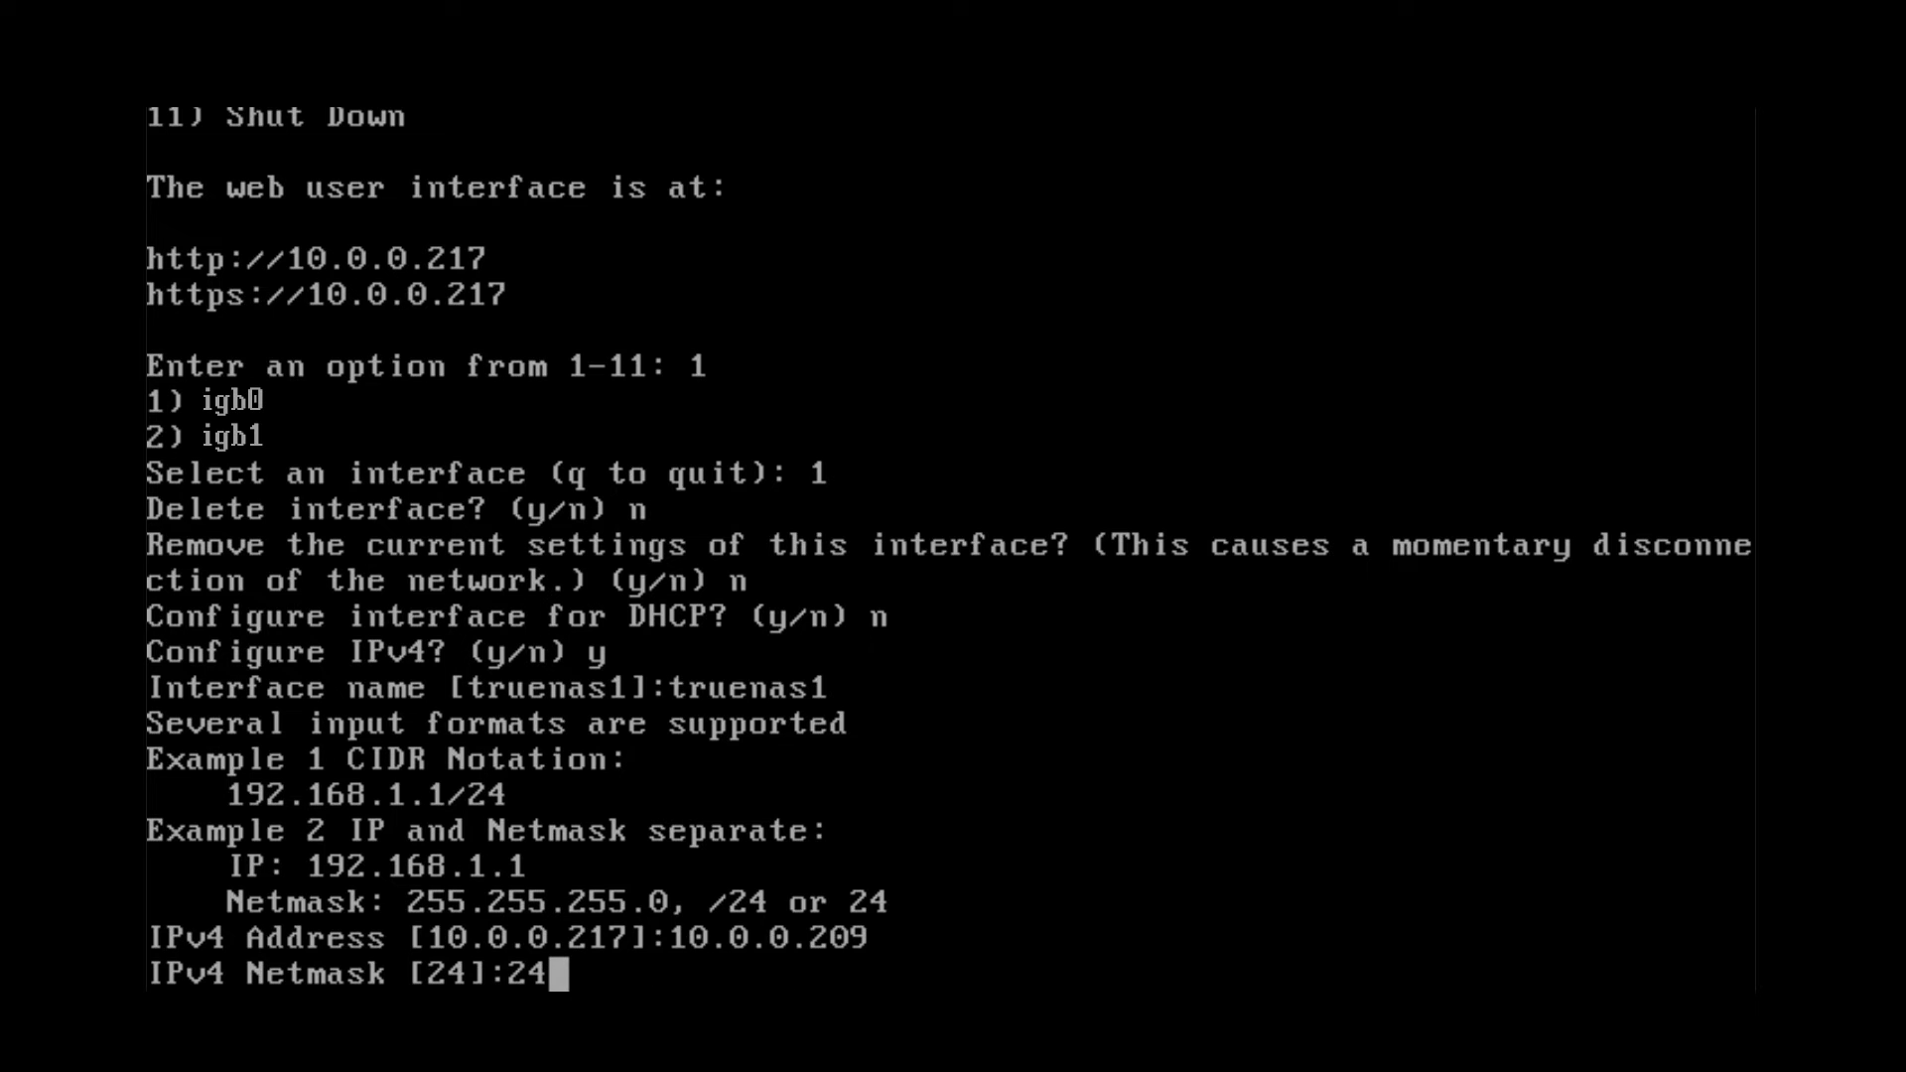
pyautogui.press('Return')
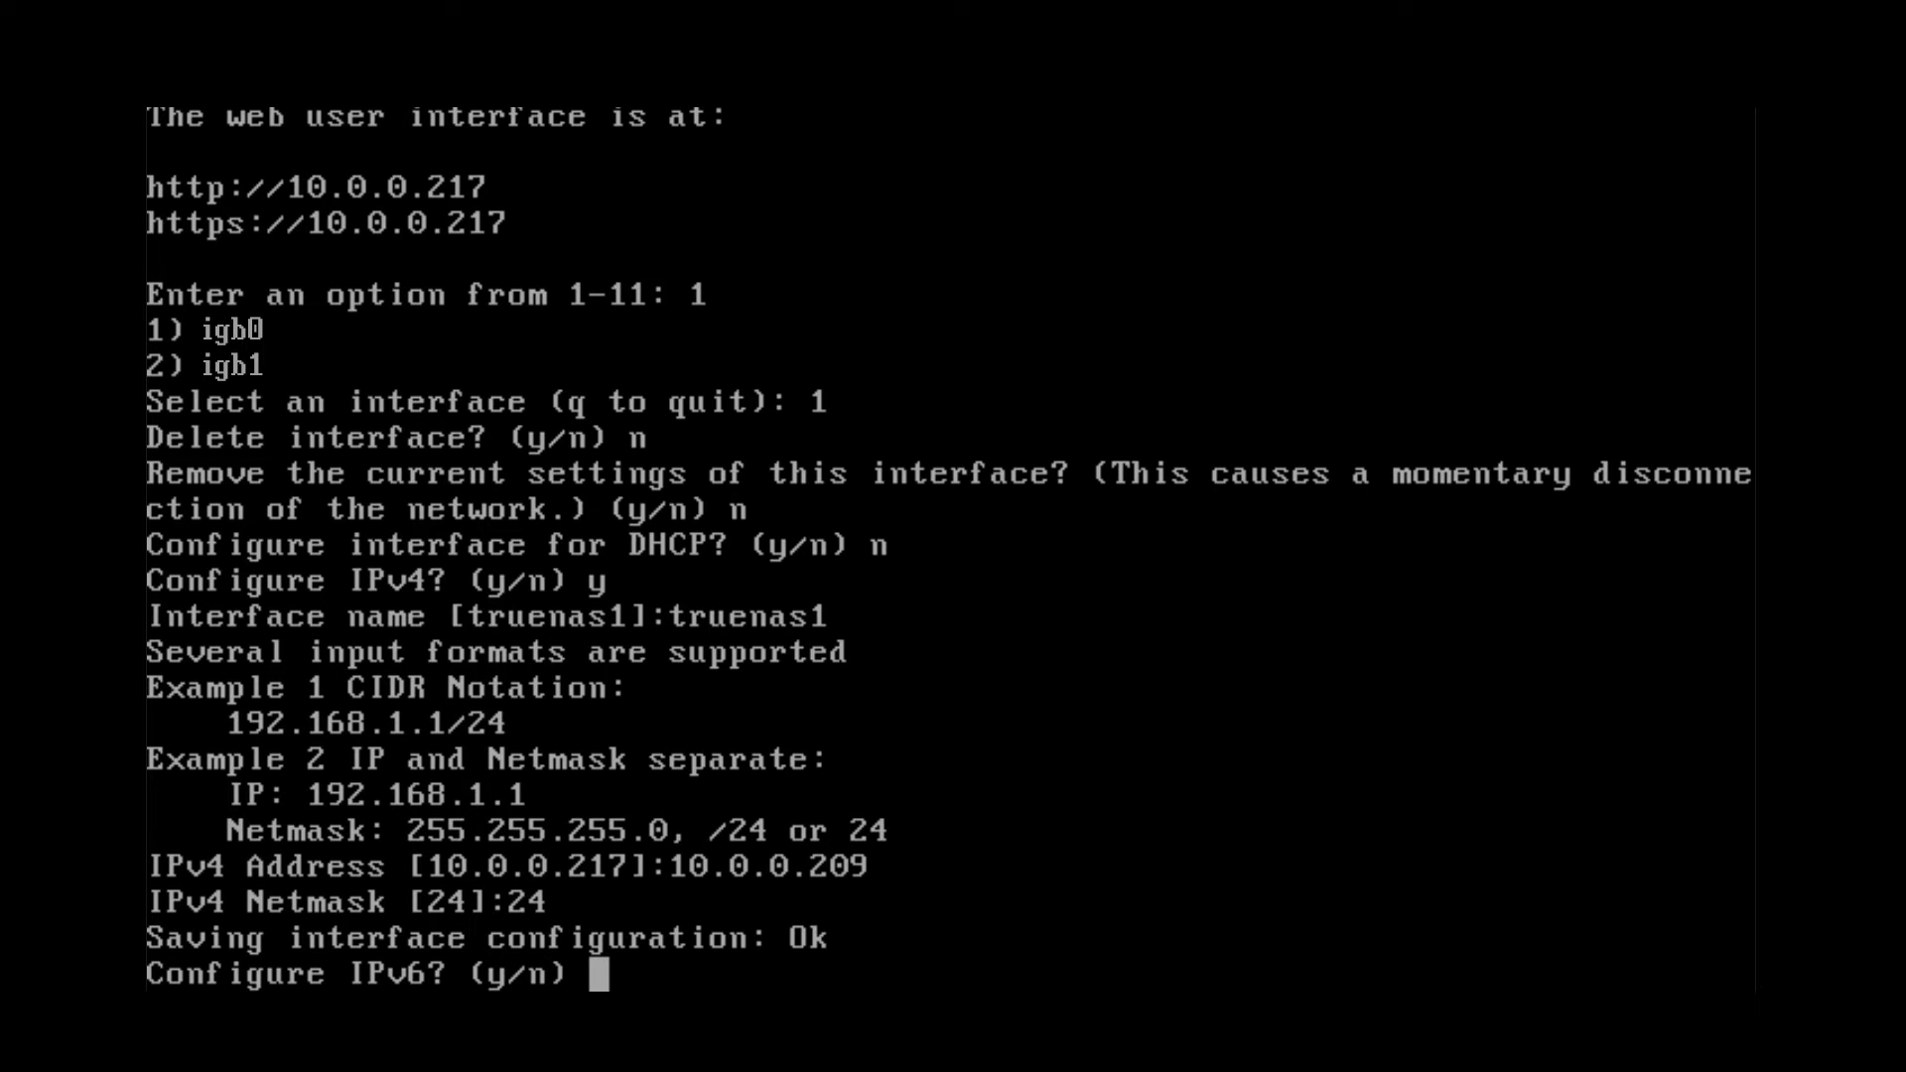
# Step: Decline IPv6 and failover configuration so networking restarts on 10.0.0.209
pyautogui.write('n')
pyautogui.press('Return')
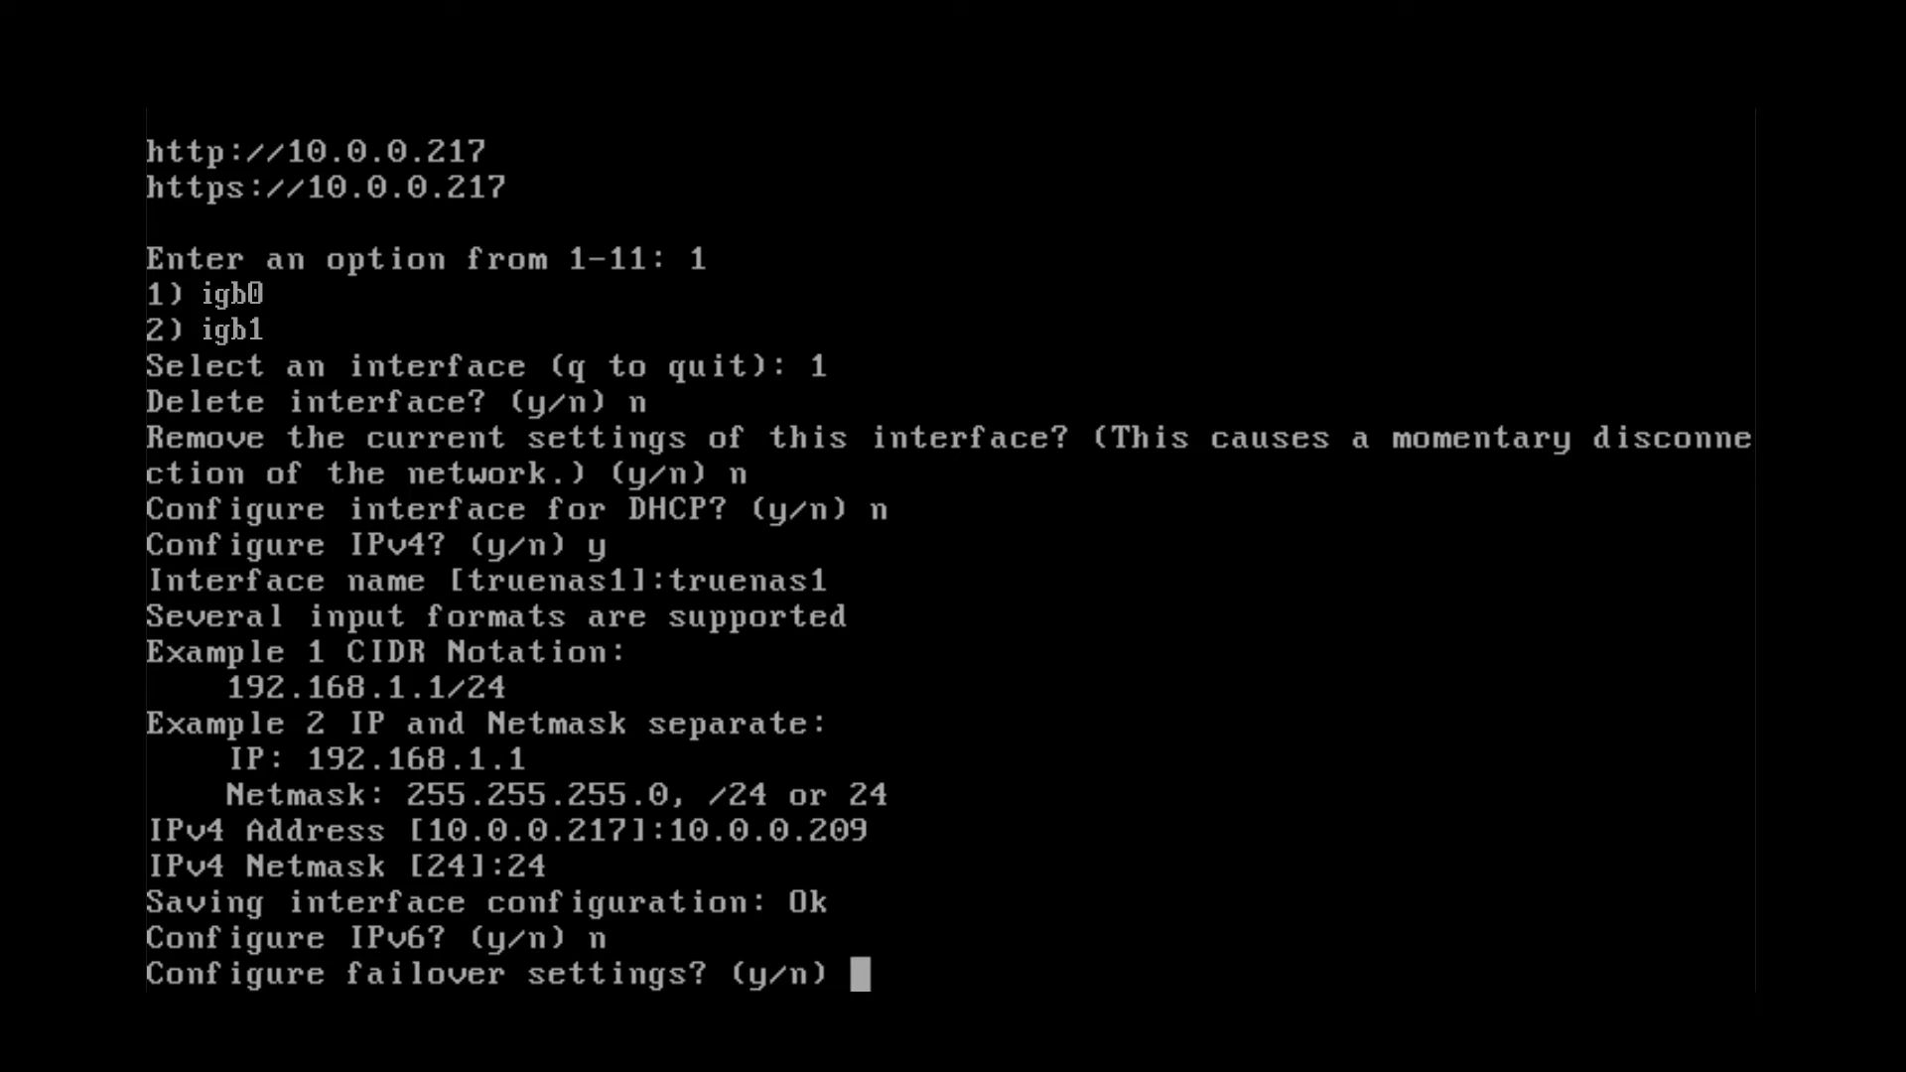
pyautogui.write('n')
pyautogui.press('Return')
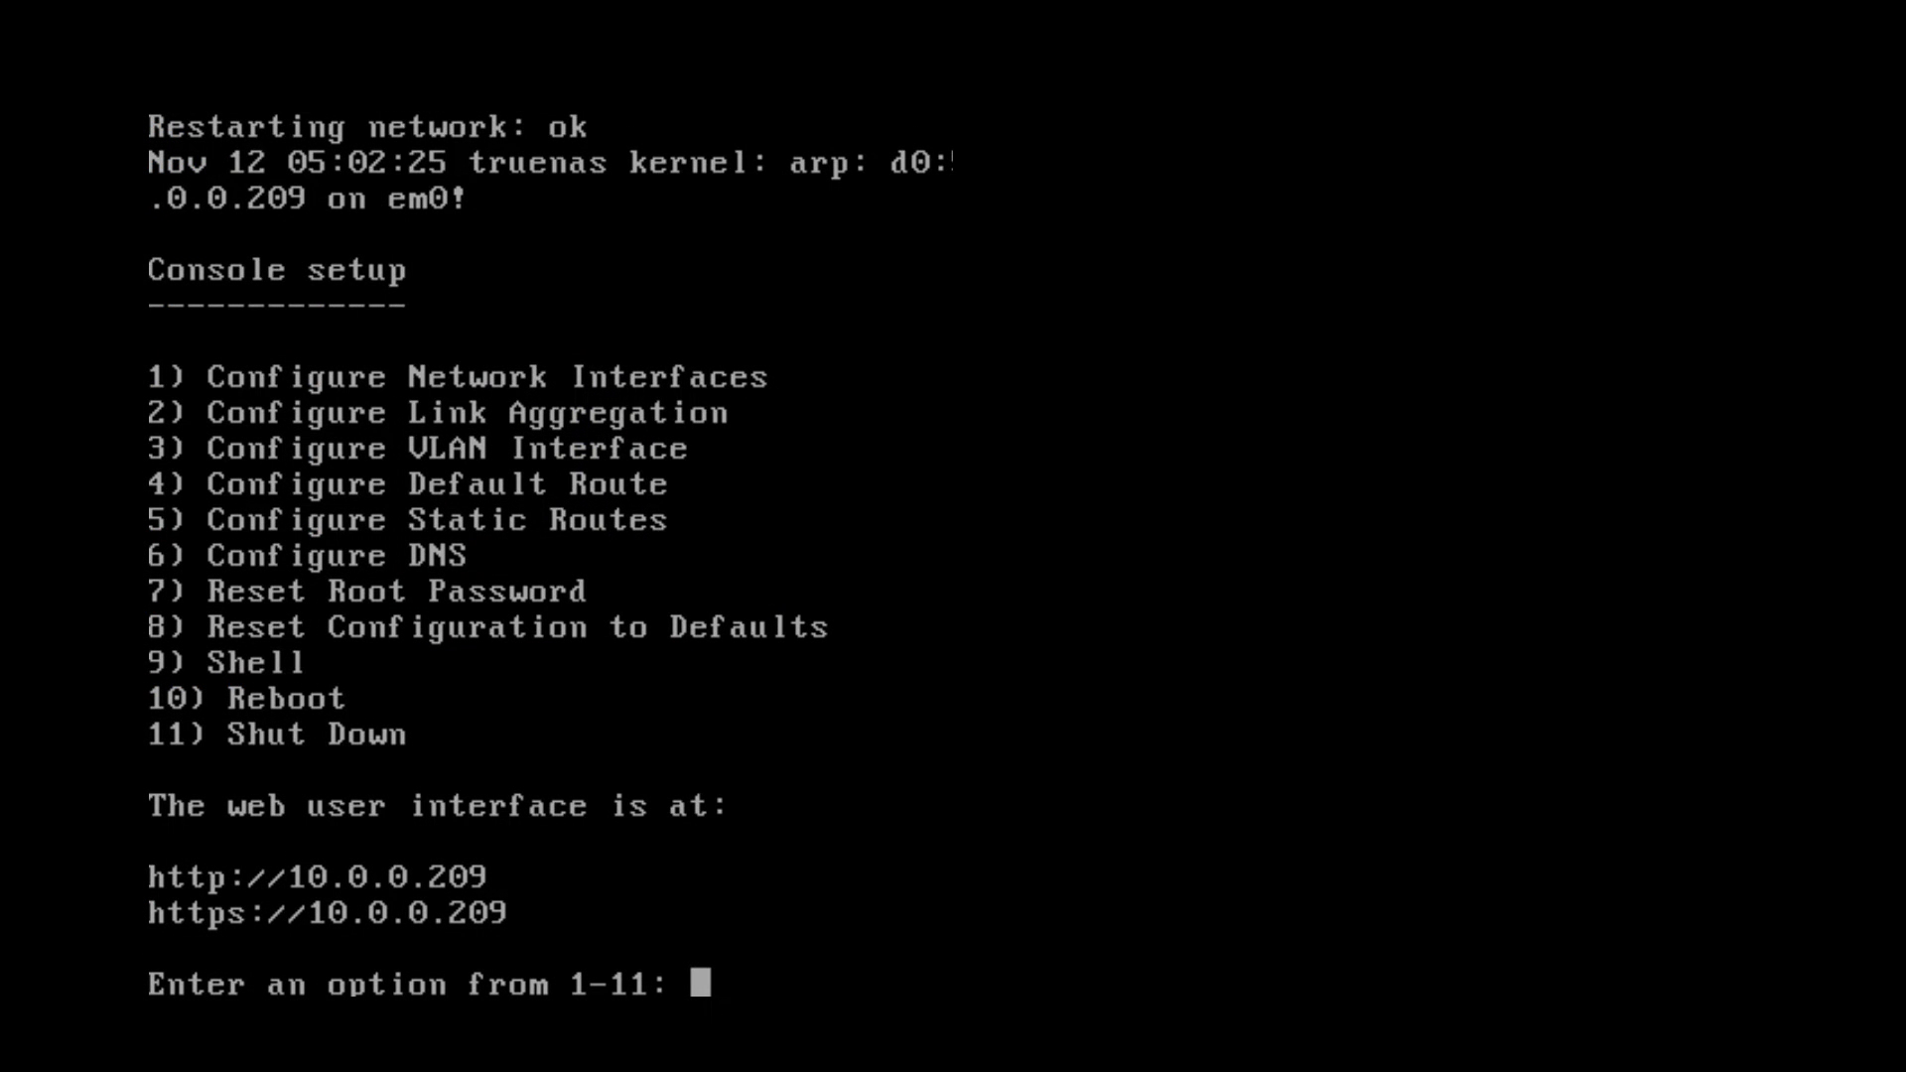
# Step: Reboot the NAS from console menu option 10 and confirm with y
pyautogui.write('10')
pyautogui.press('Return')
pyautogui.write('y')
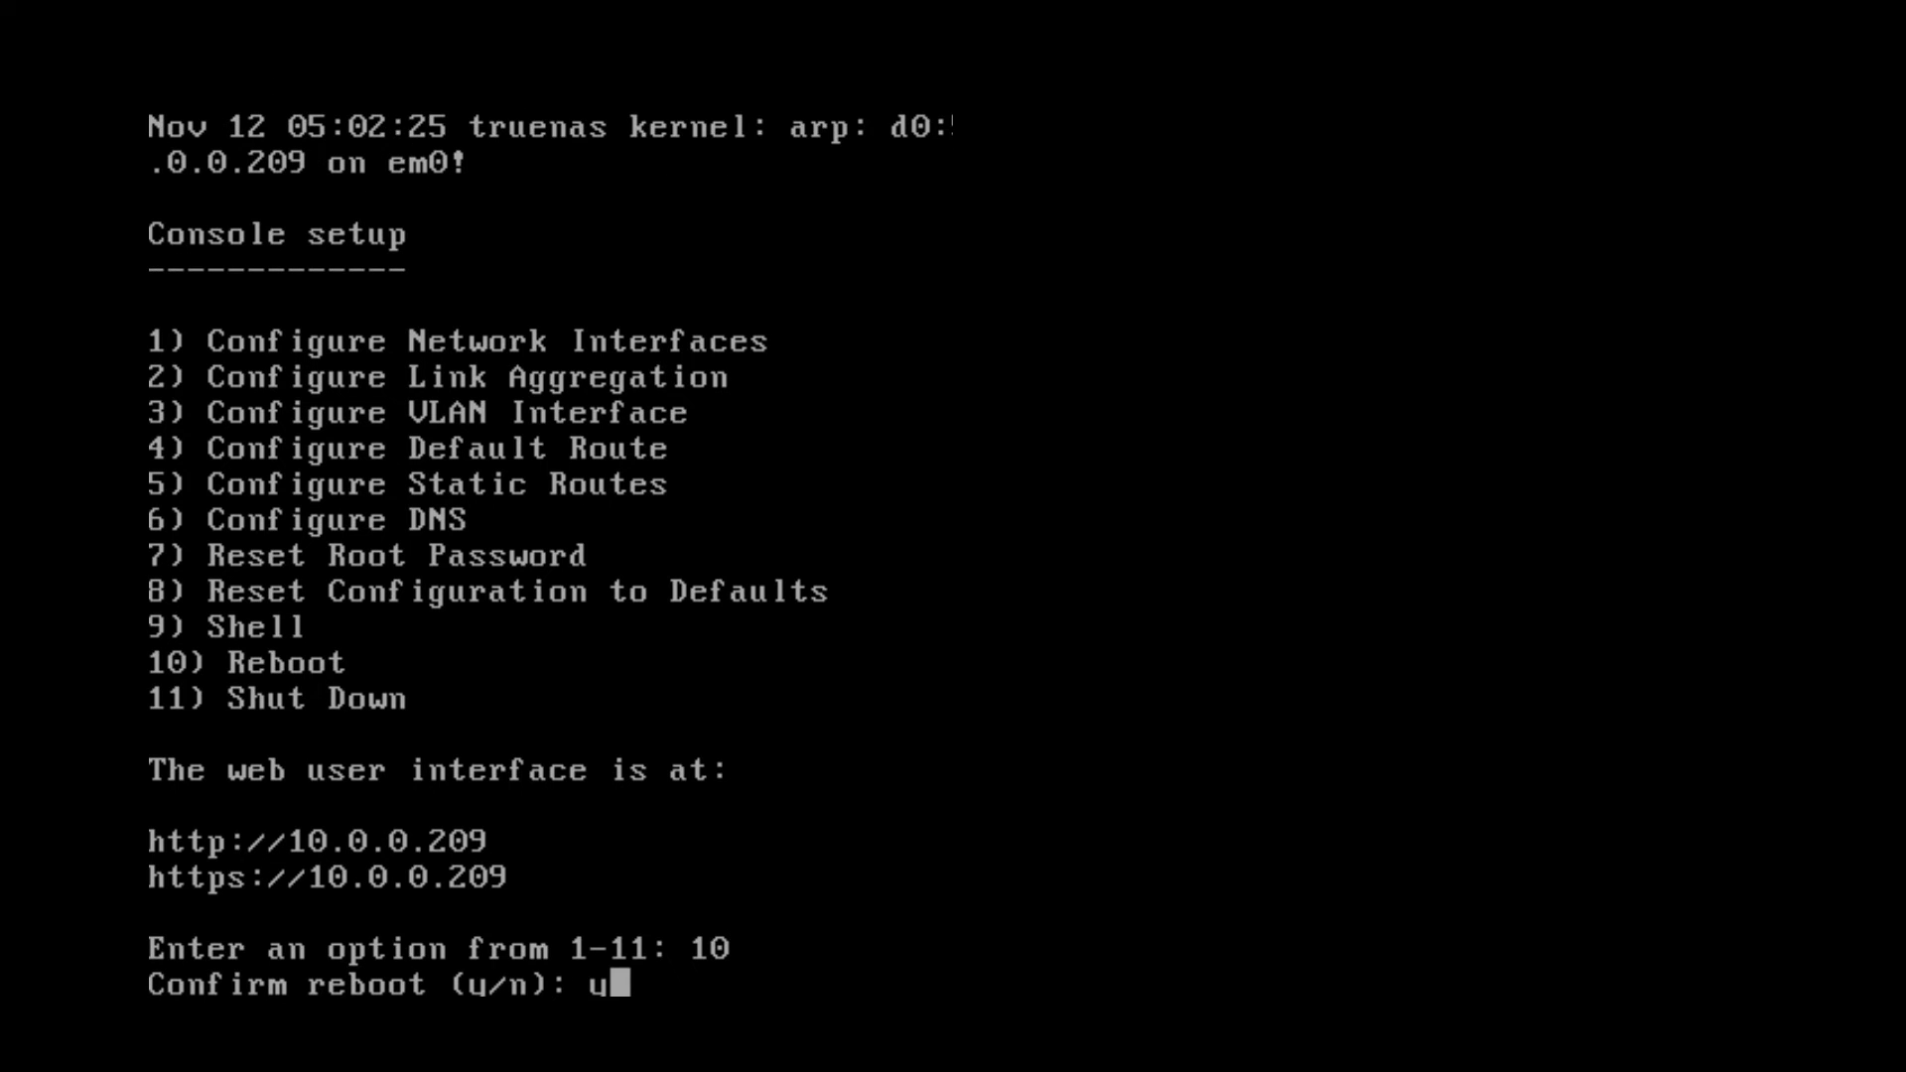
pyautogui.press('Return')
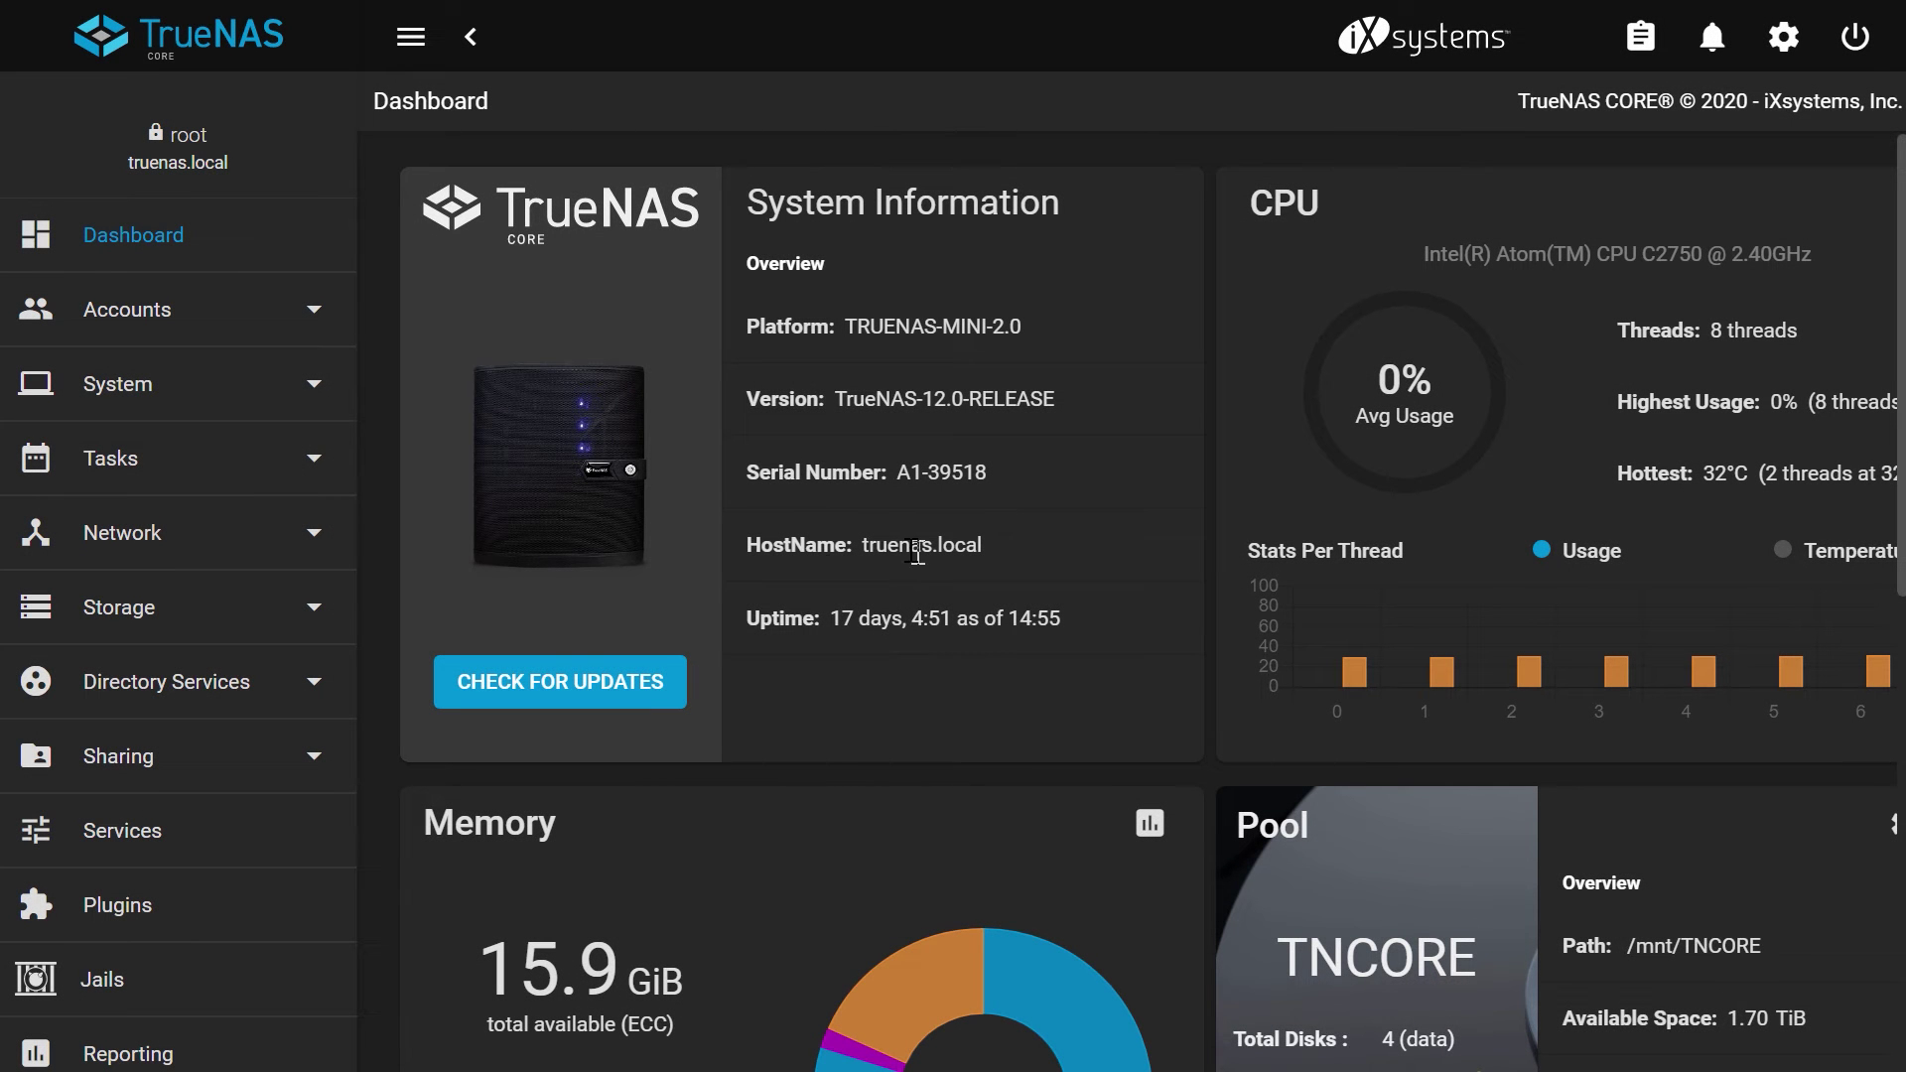
# Step: Run /etc/netcli in the web Shell to confirm the web interface is at 10.0.0.209
pyautogui.scroll(-2, 156, 617)
pyautogui.scroll(-1, 159, 636)
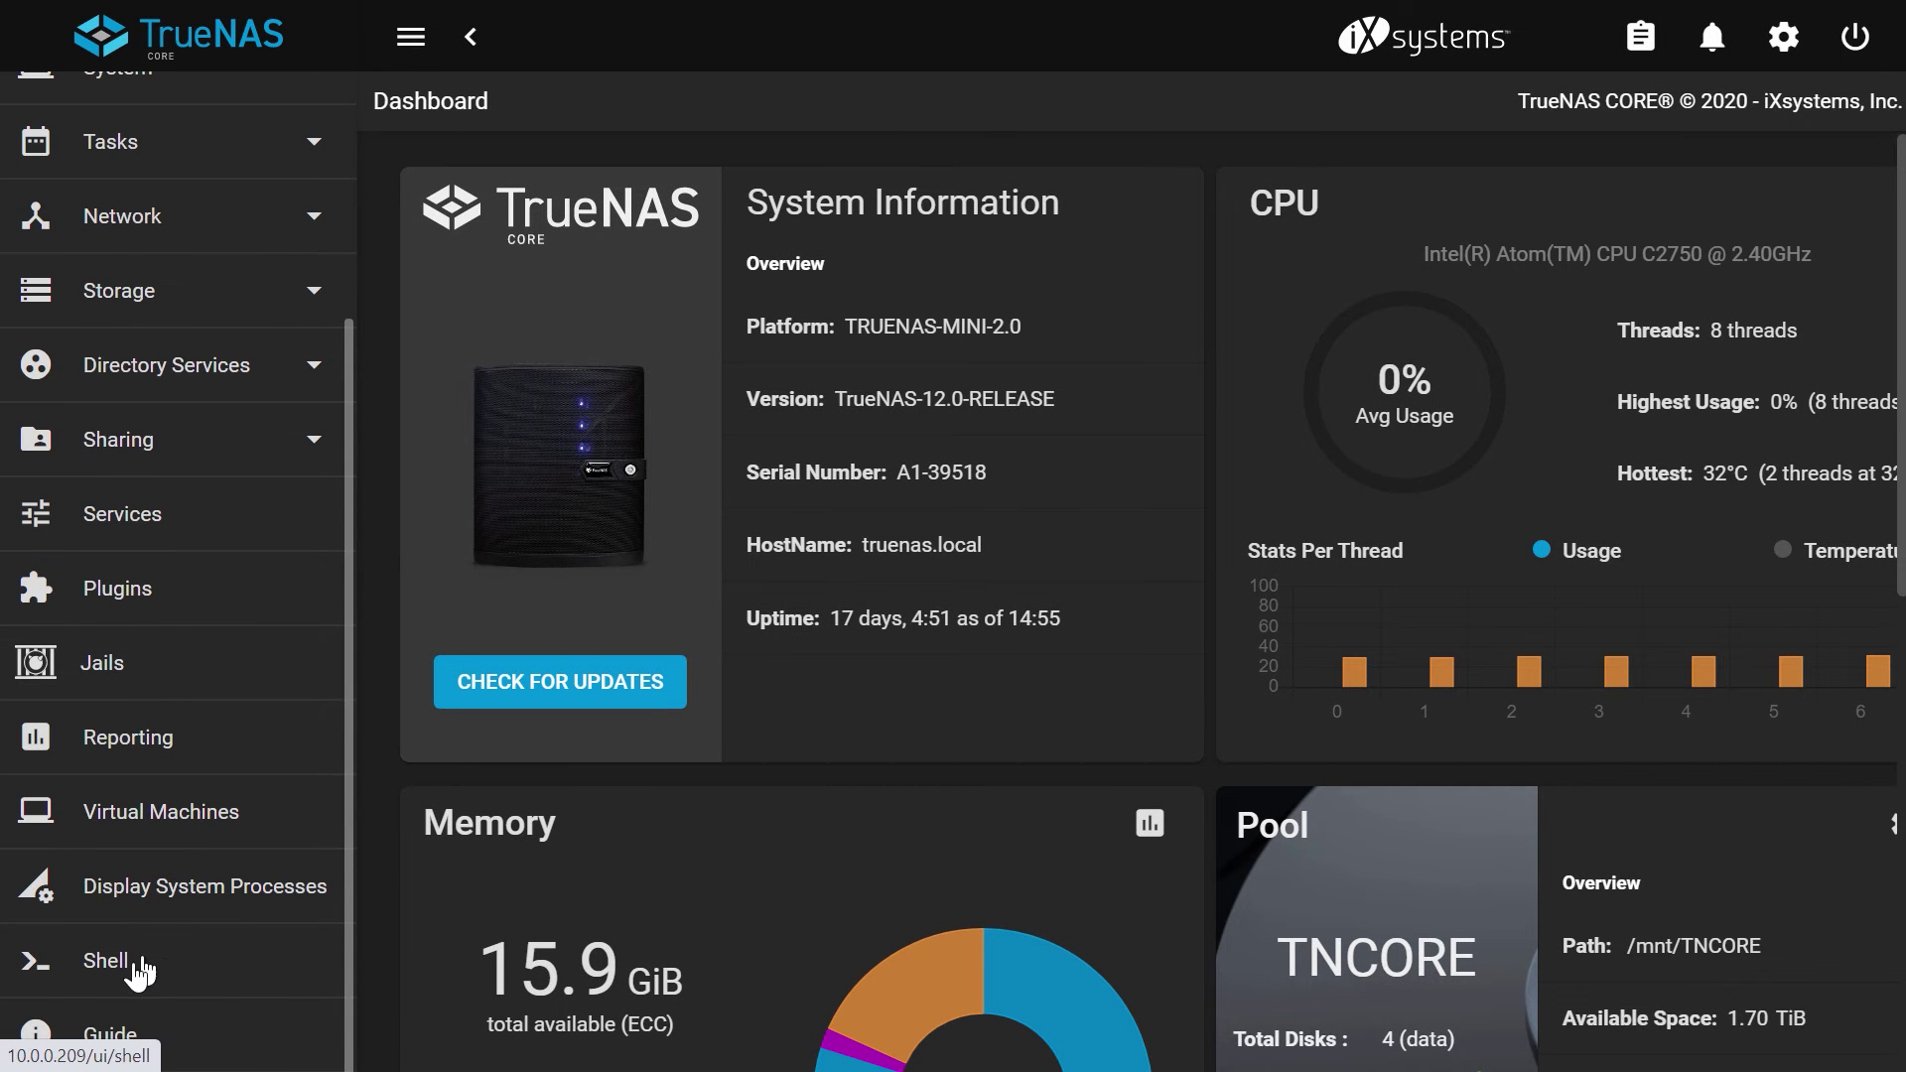
pyautogui.click(112, 975)
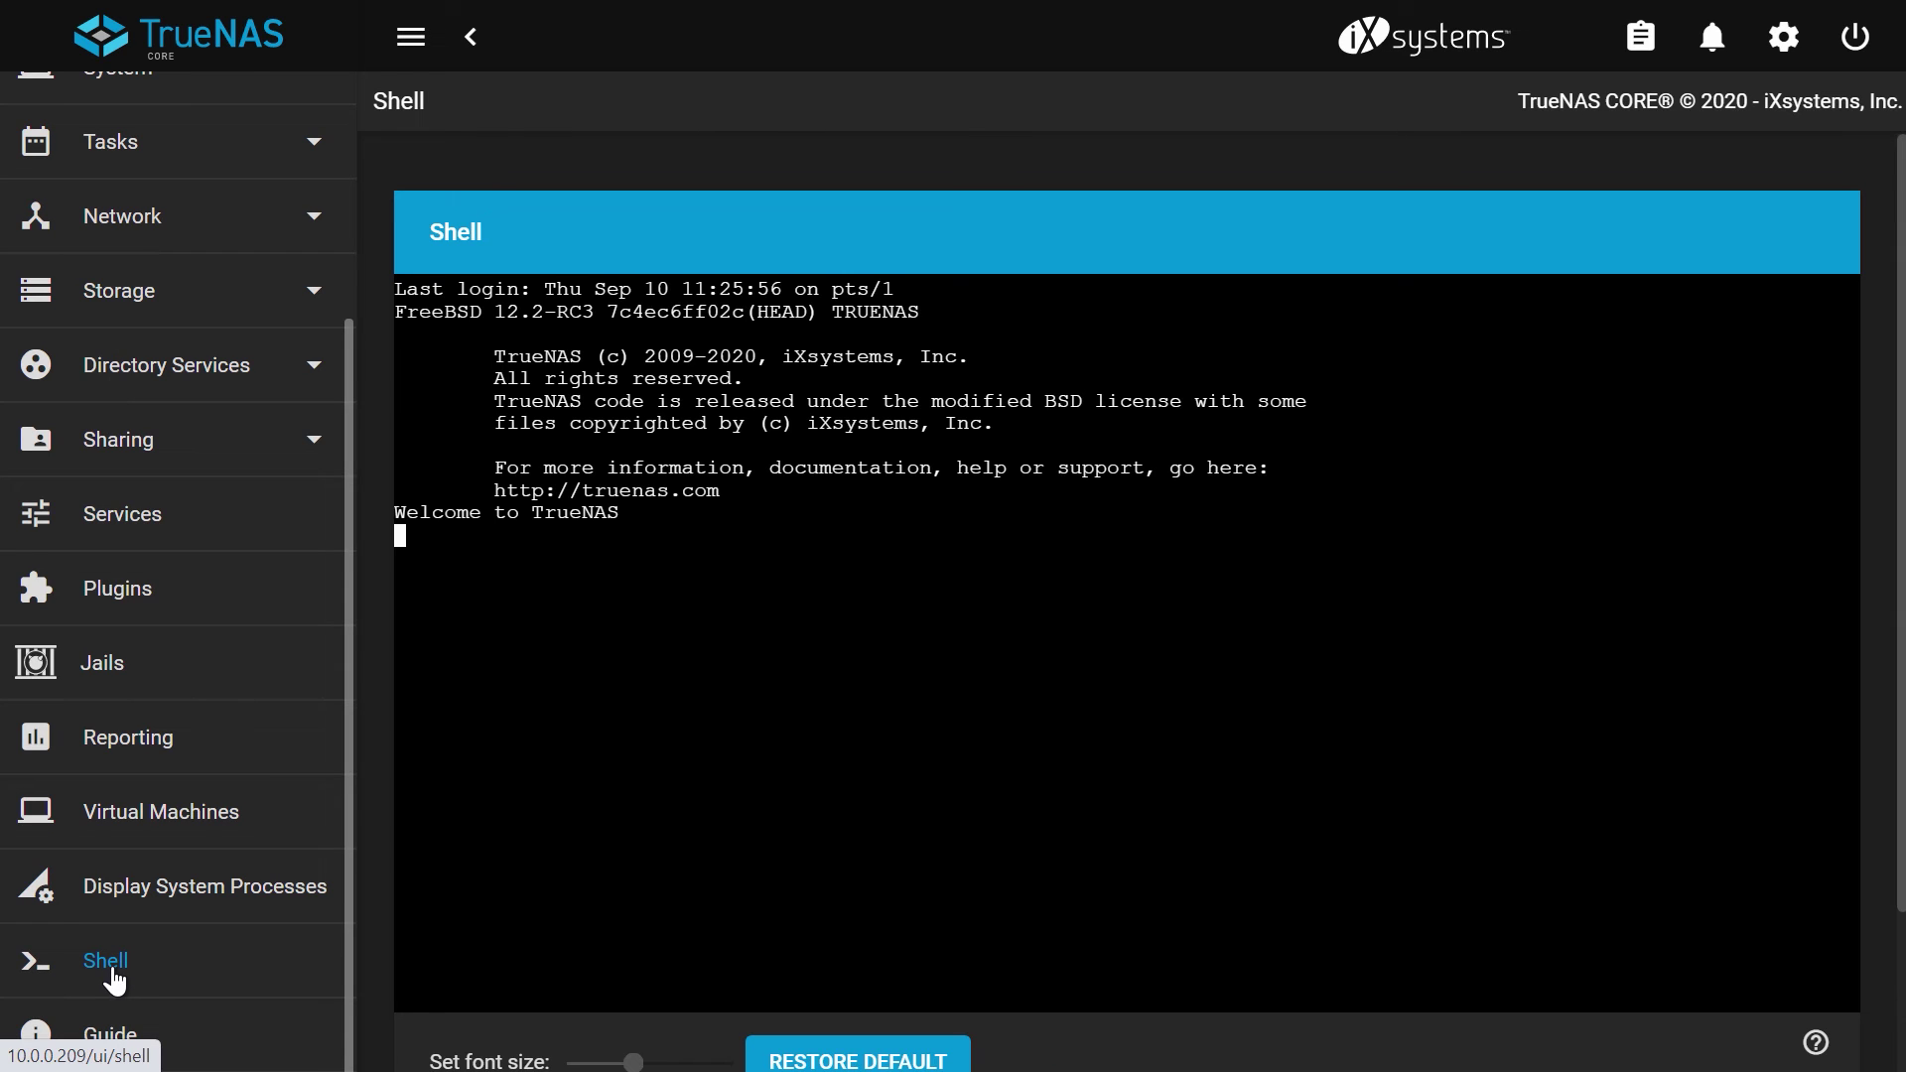
pyautogui.write('/etc/ne')
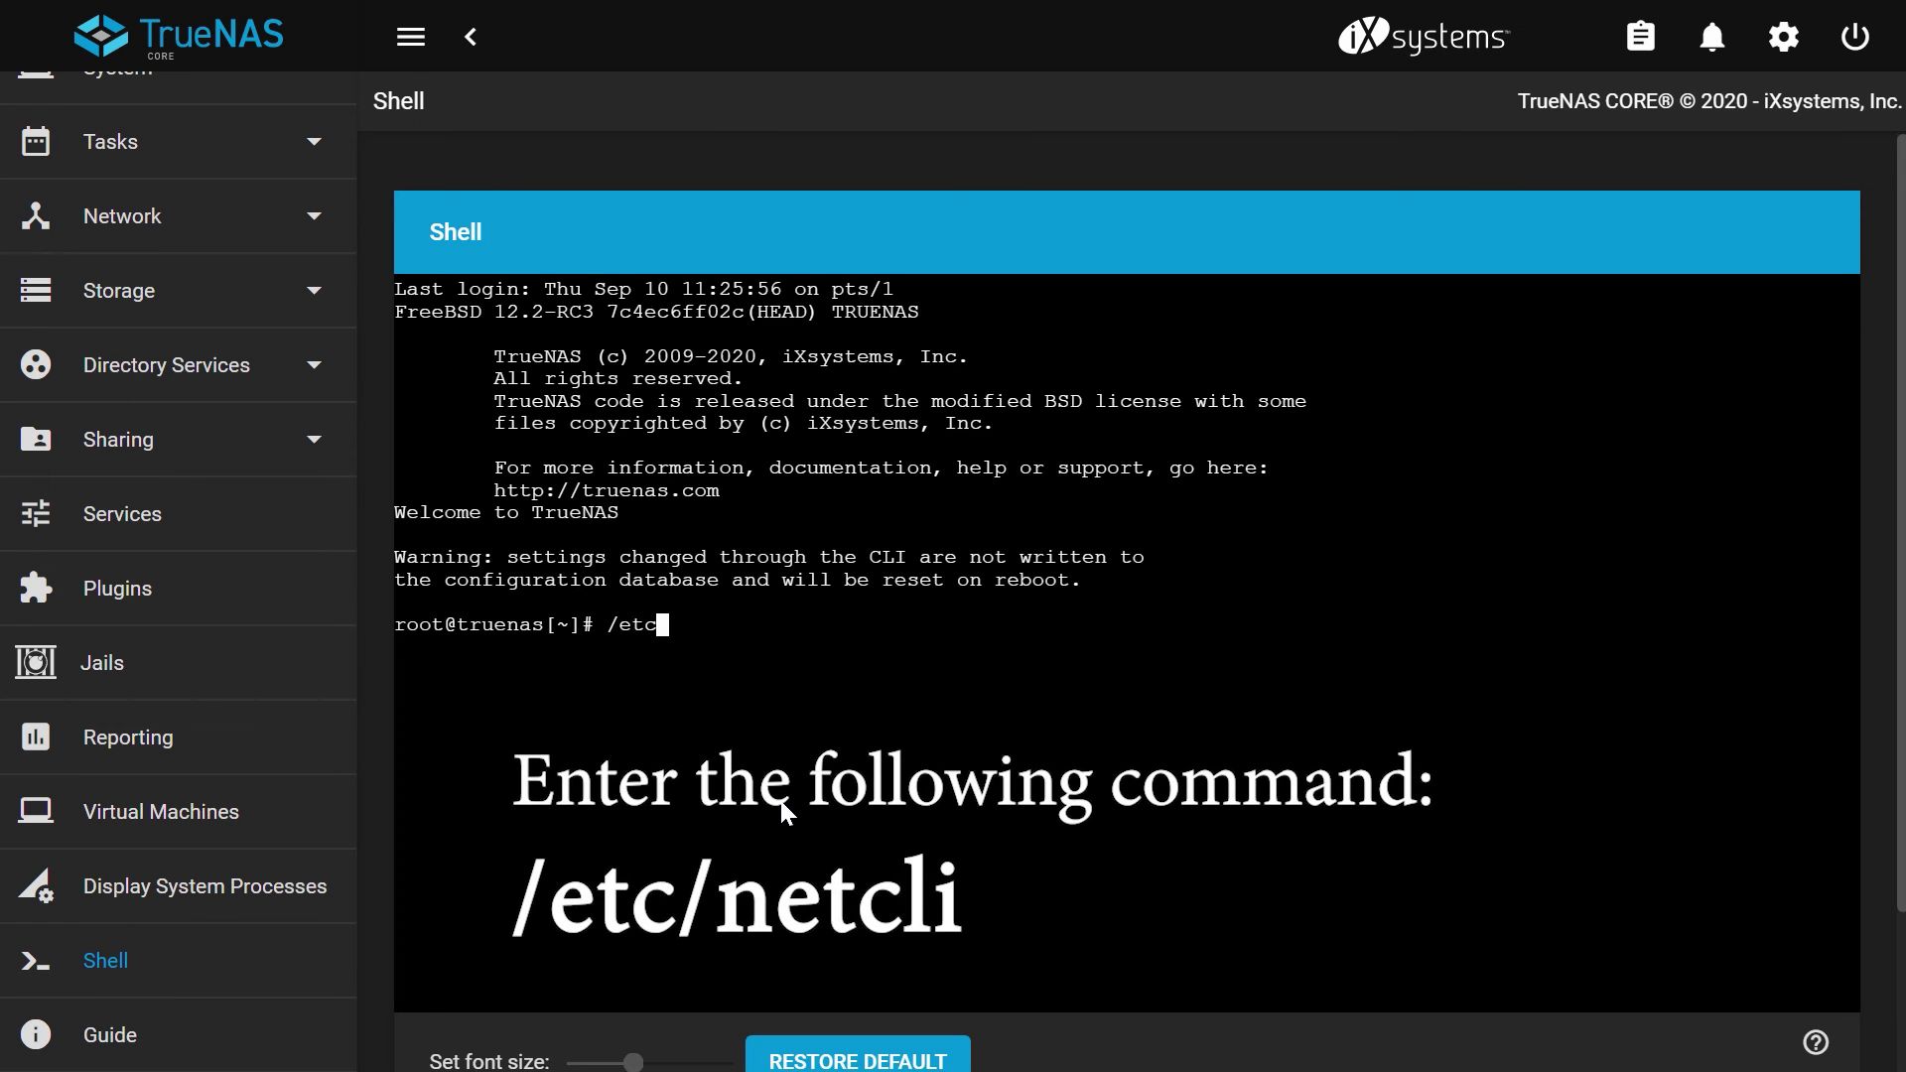
pyautogui.write('tcli')
pyautogui.press('Return')
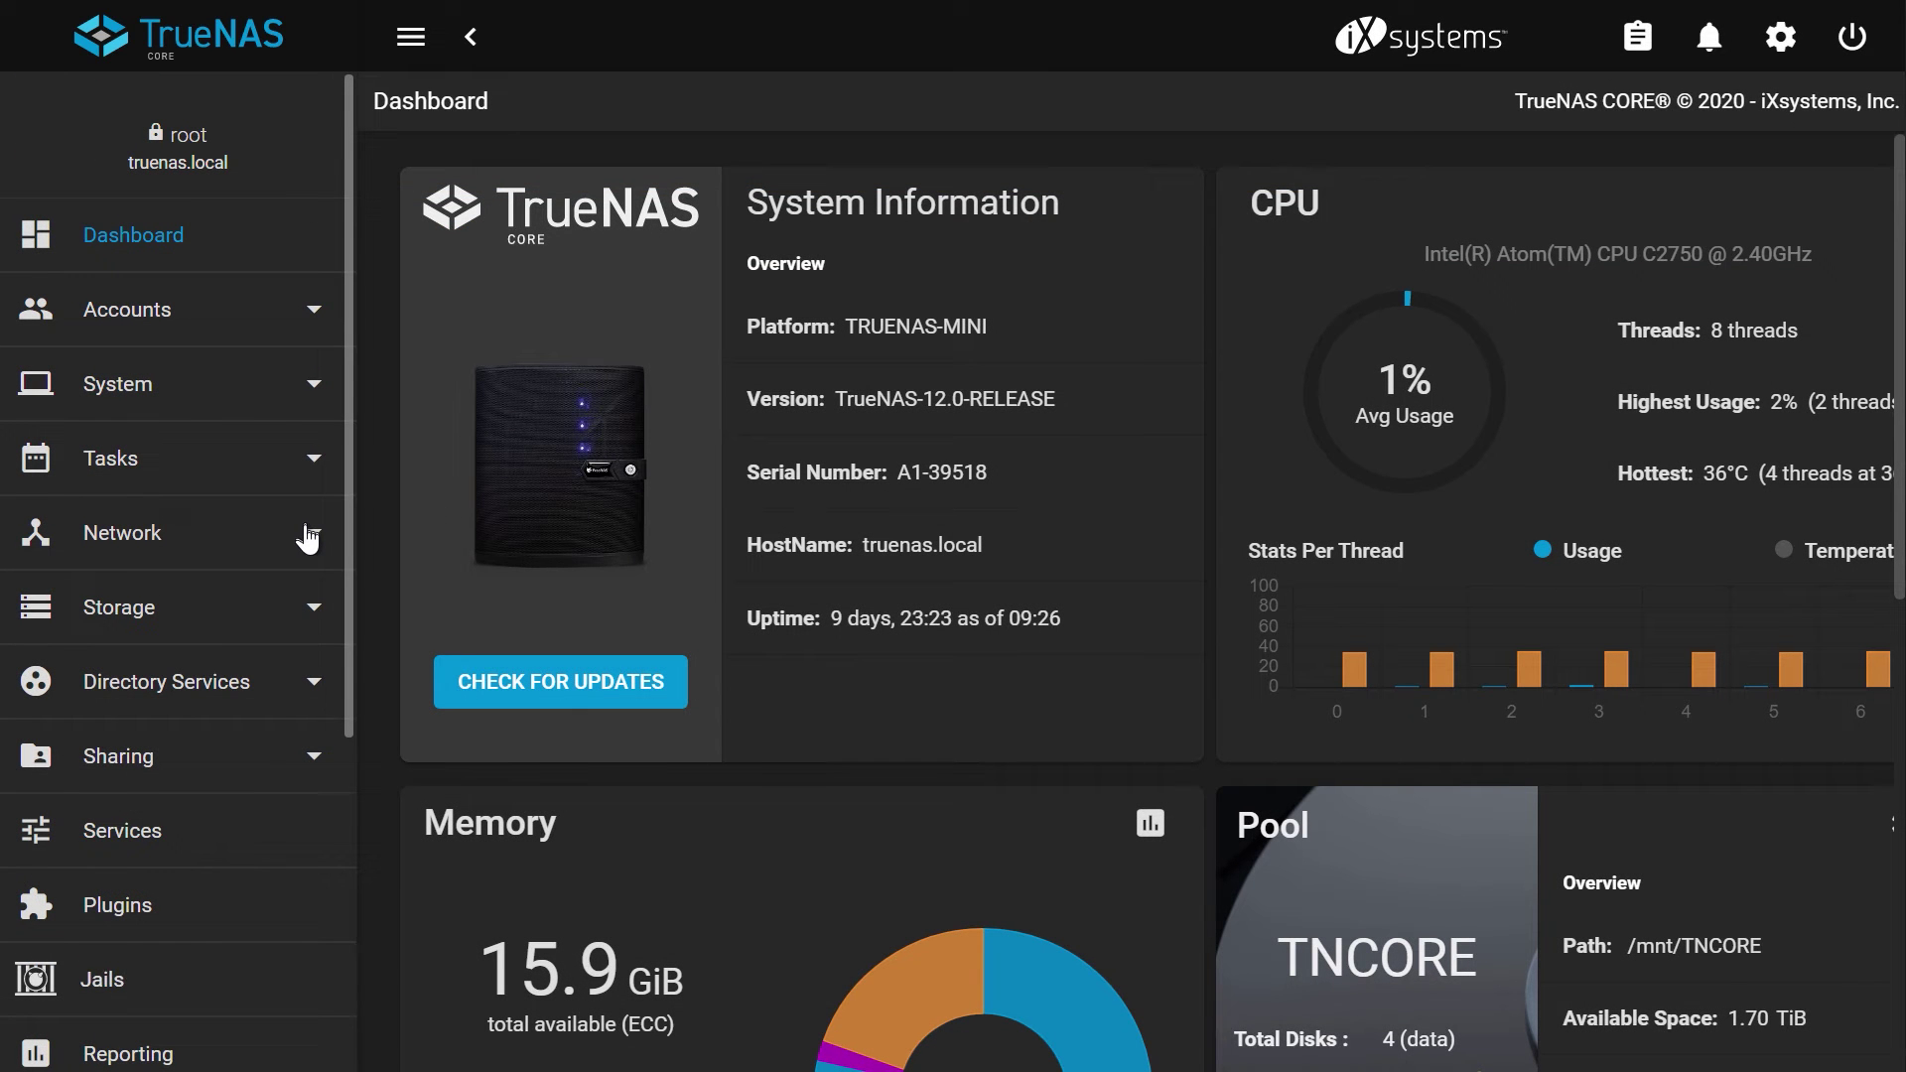
pyautogui.click(308, 536)
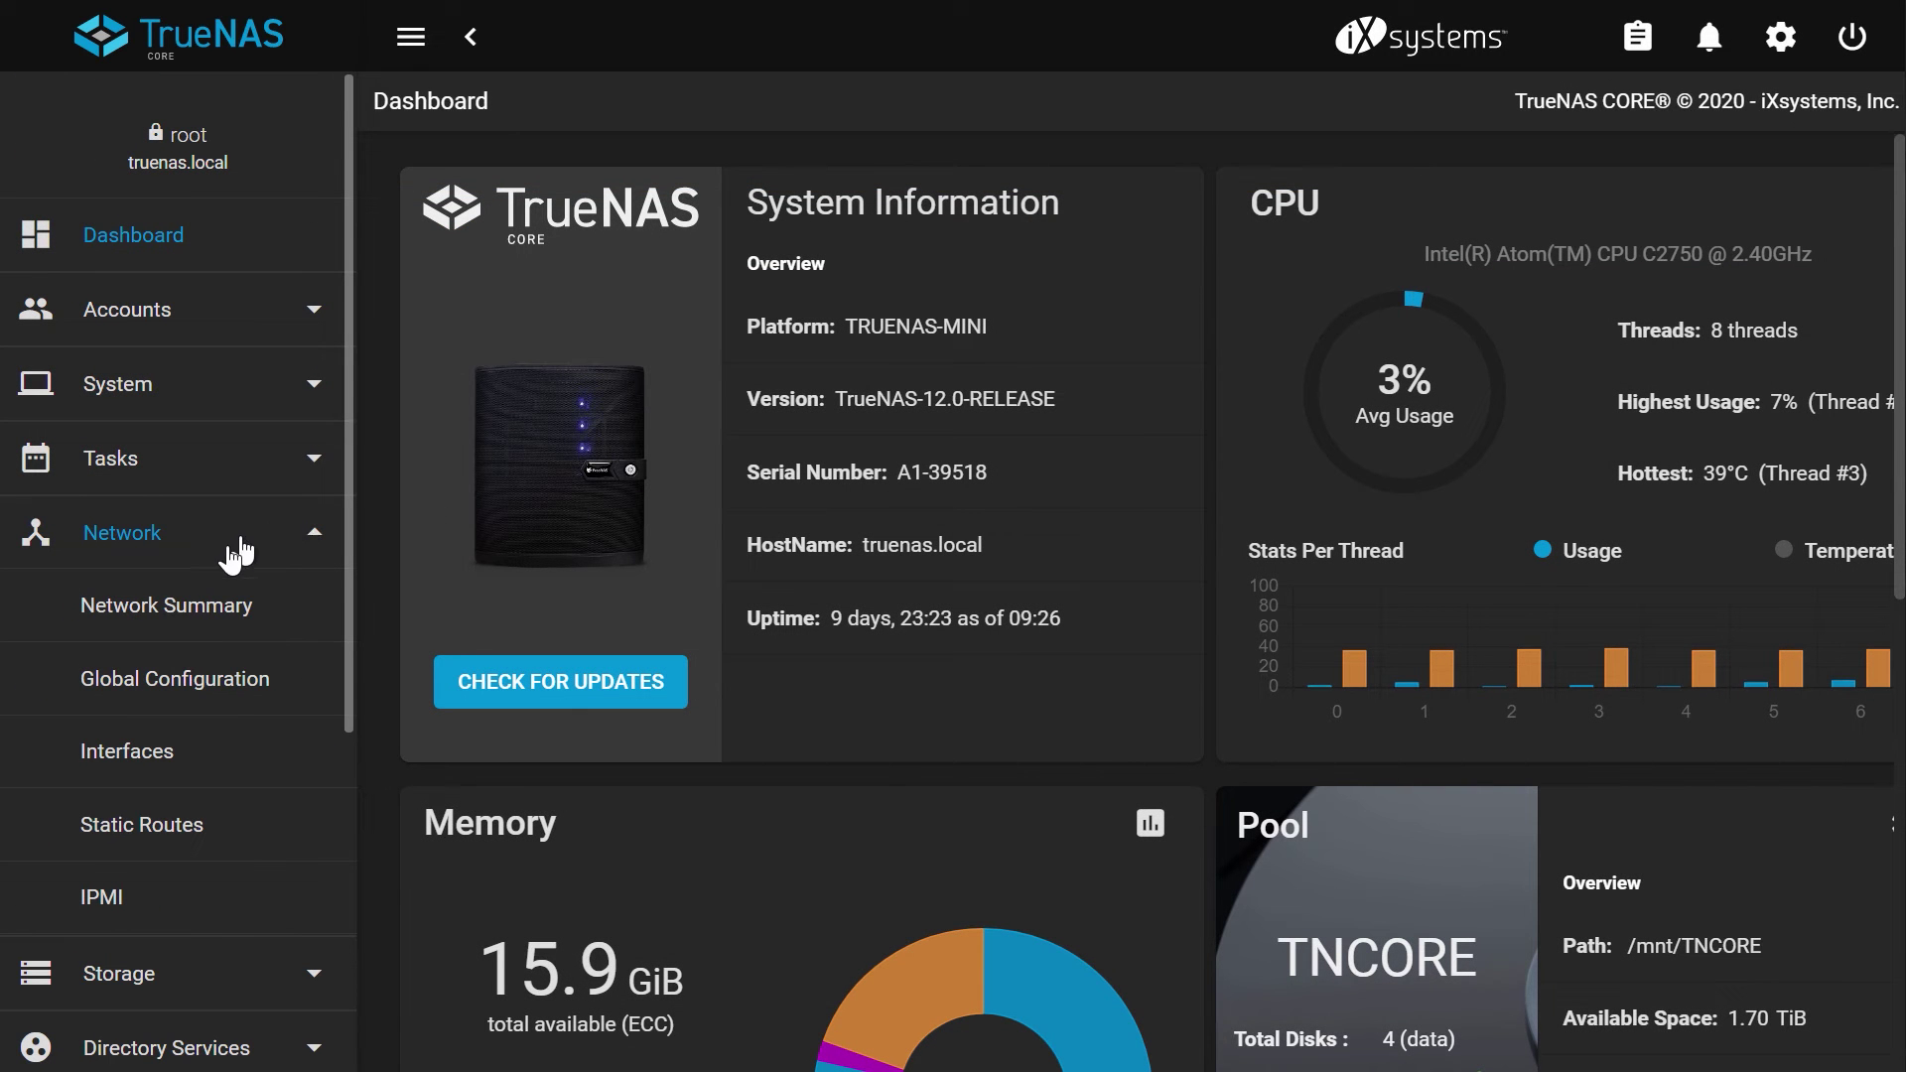
# Step: Go from Network Summary to Interfaces and expand igb0, still showing 10.0.0.217/24 via DHCP
pyautogui.click(177, 638)
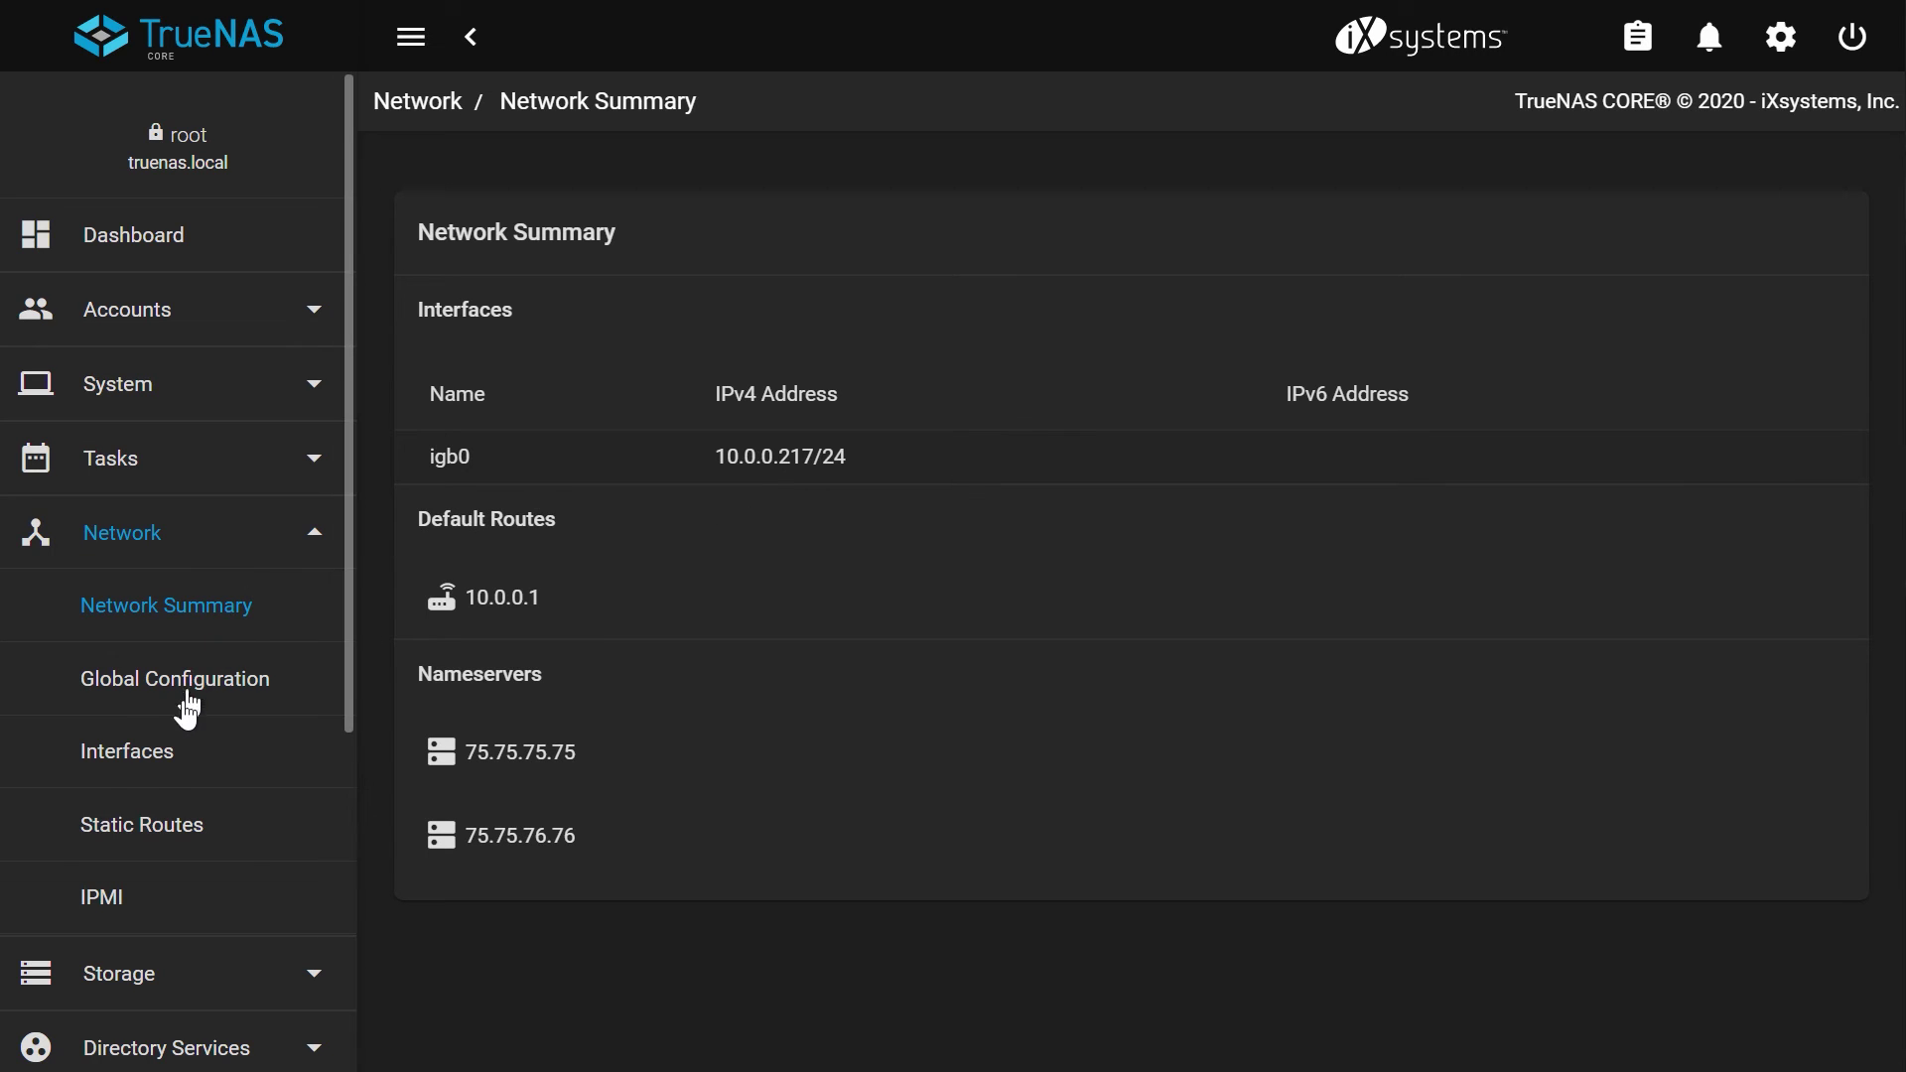
pyautogui.click(123, 765)
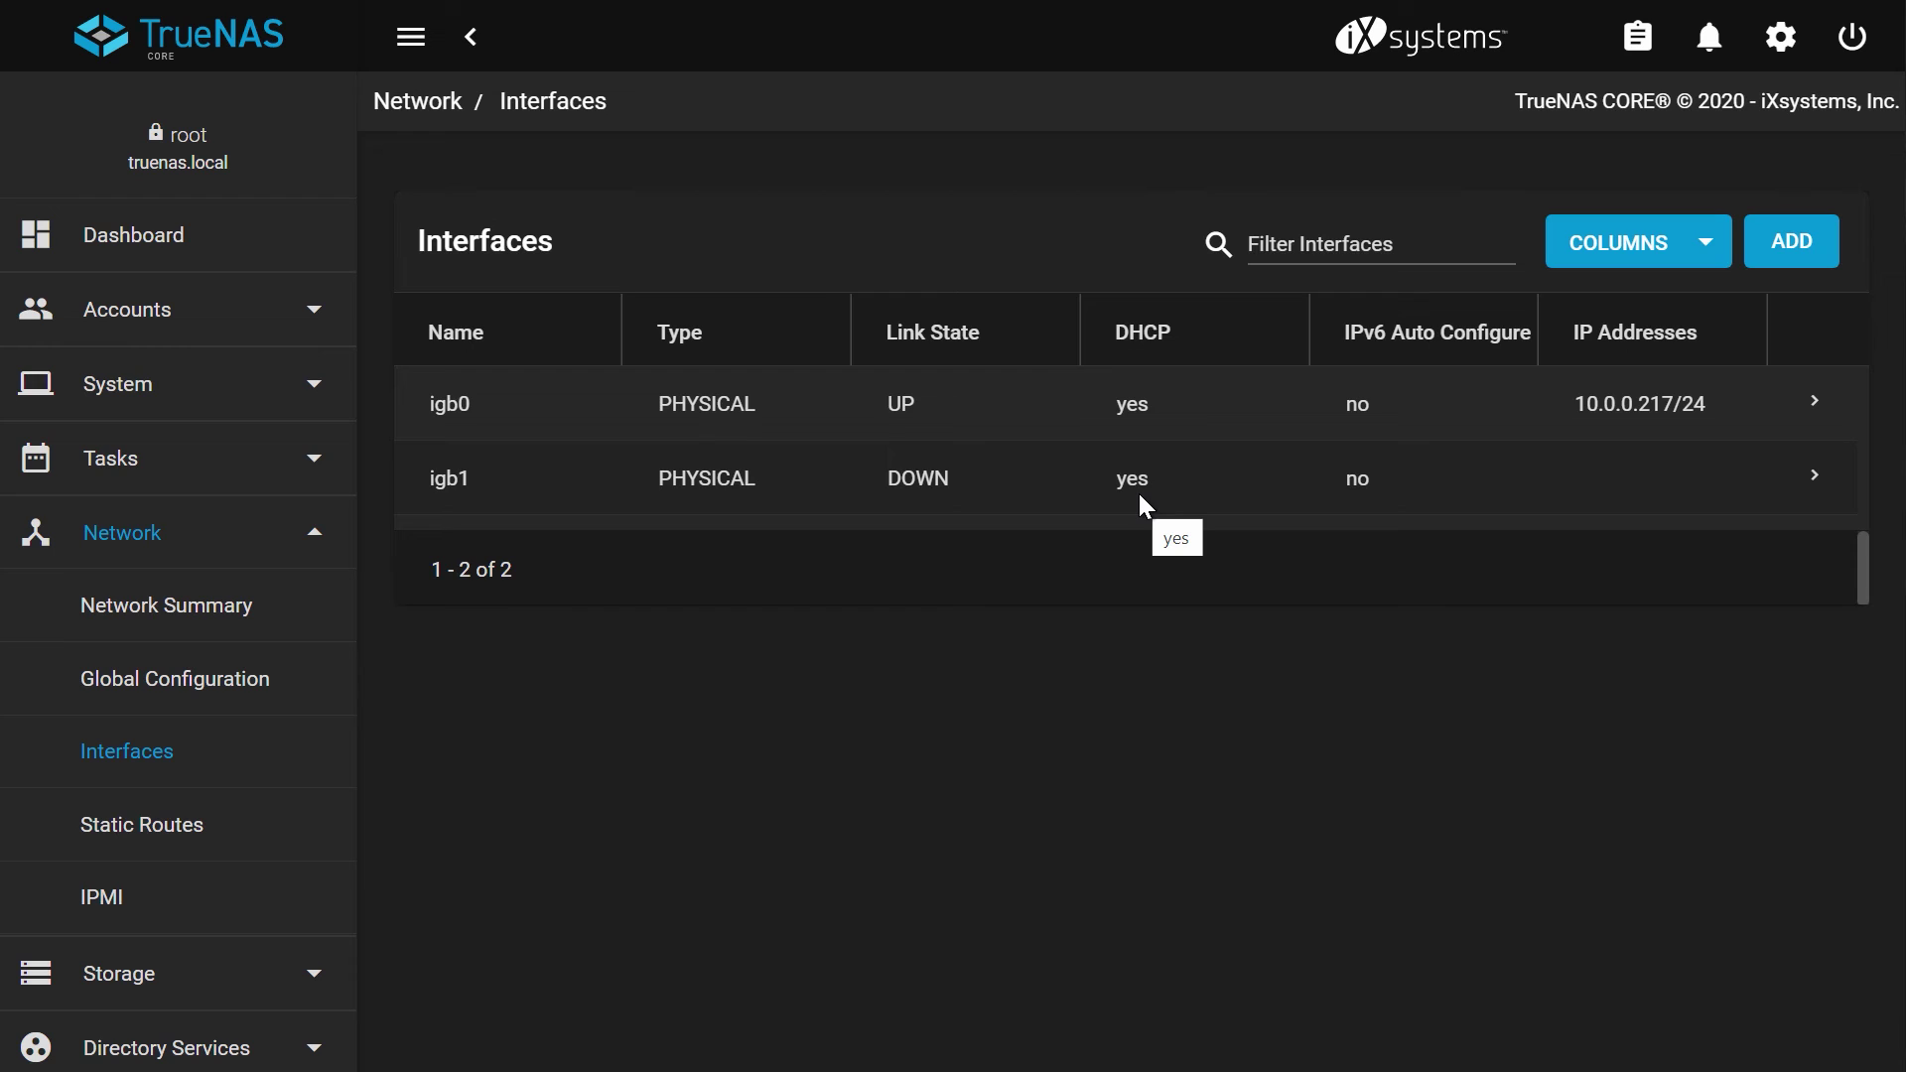
pyautogui.click(1815, 403)
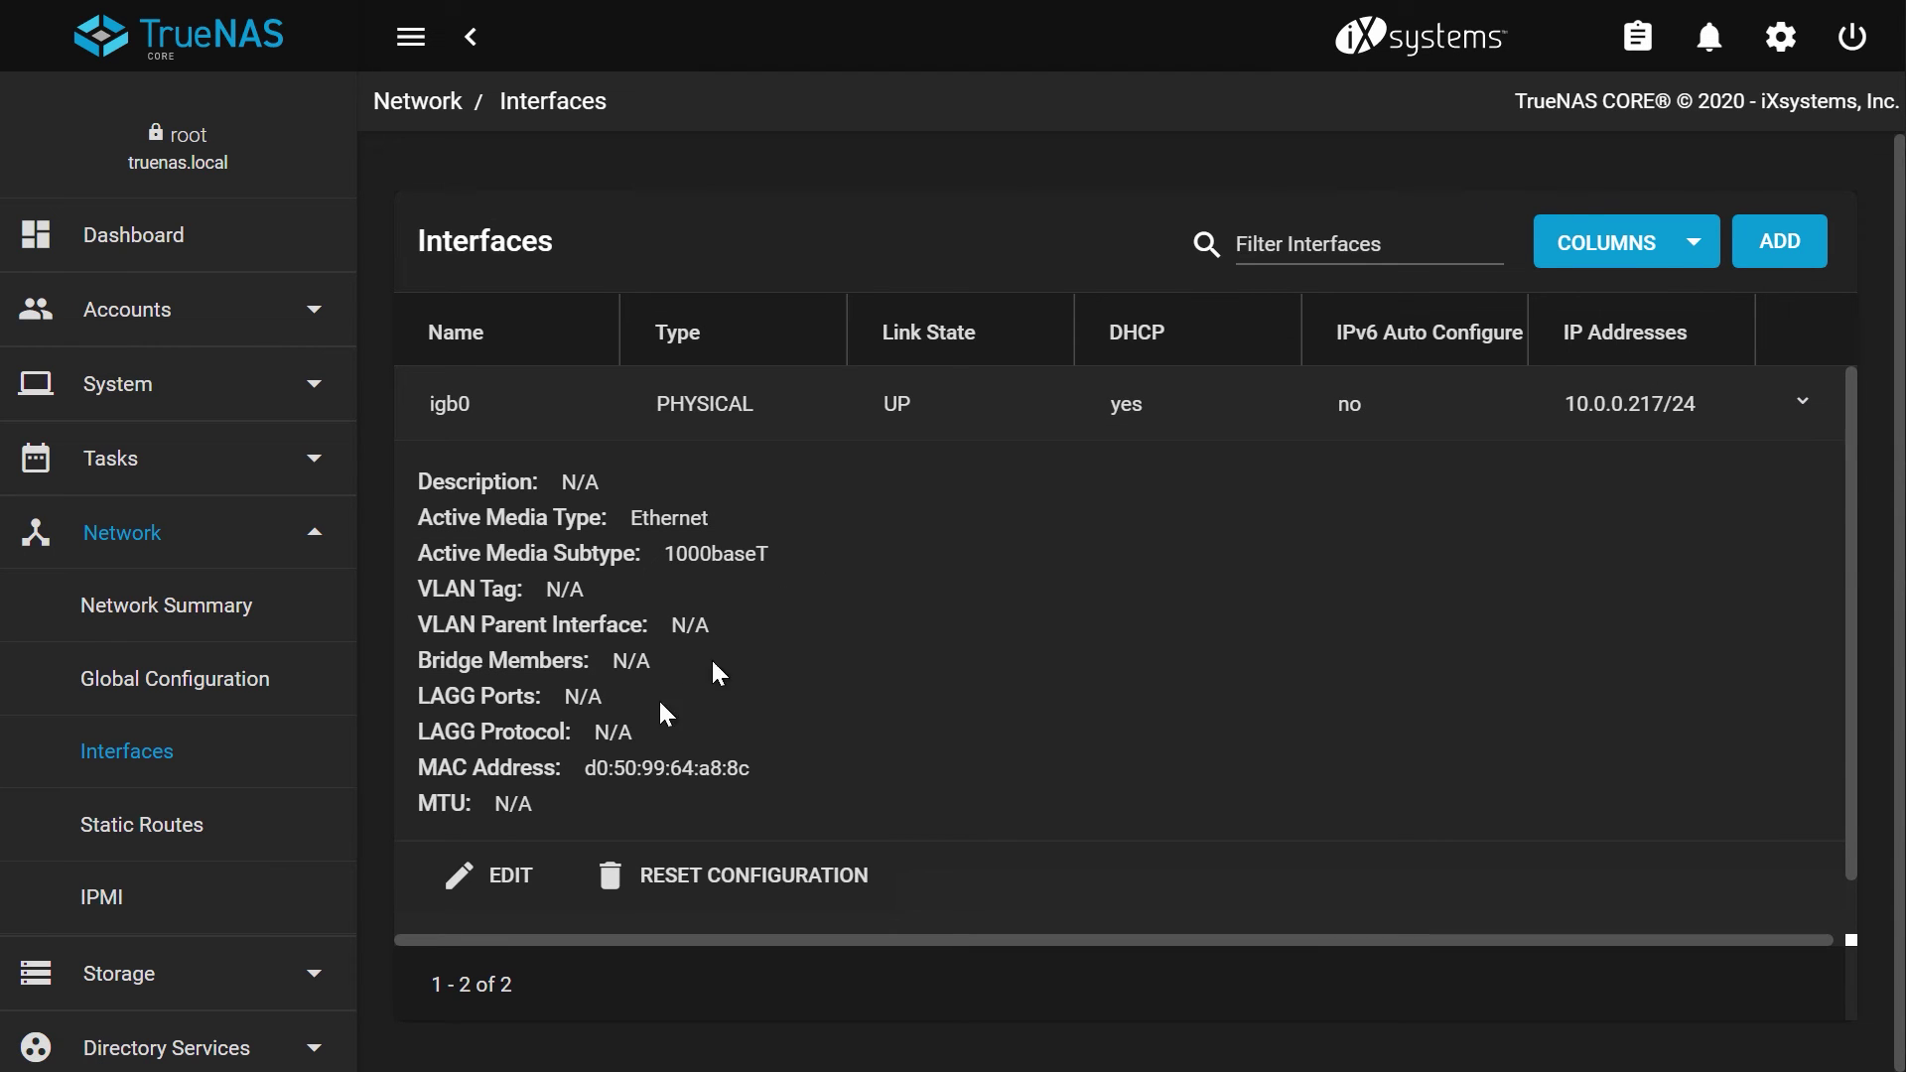
# Step: In igb0's edit form, turn DHCP off, viewing its explanation along the way
pyautogui.click(513, 900)
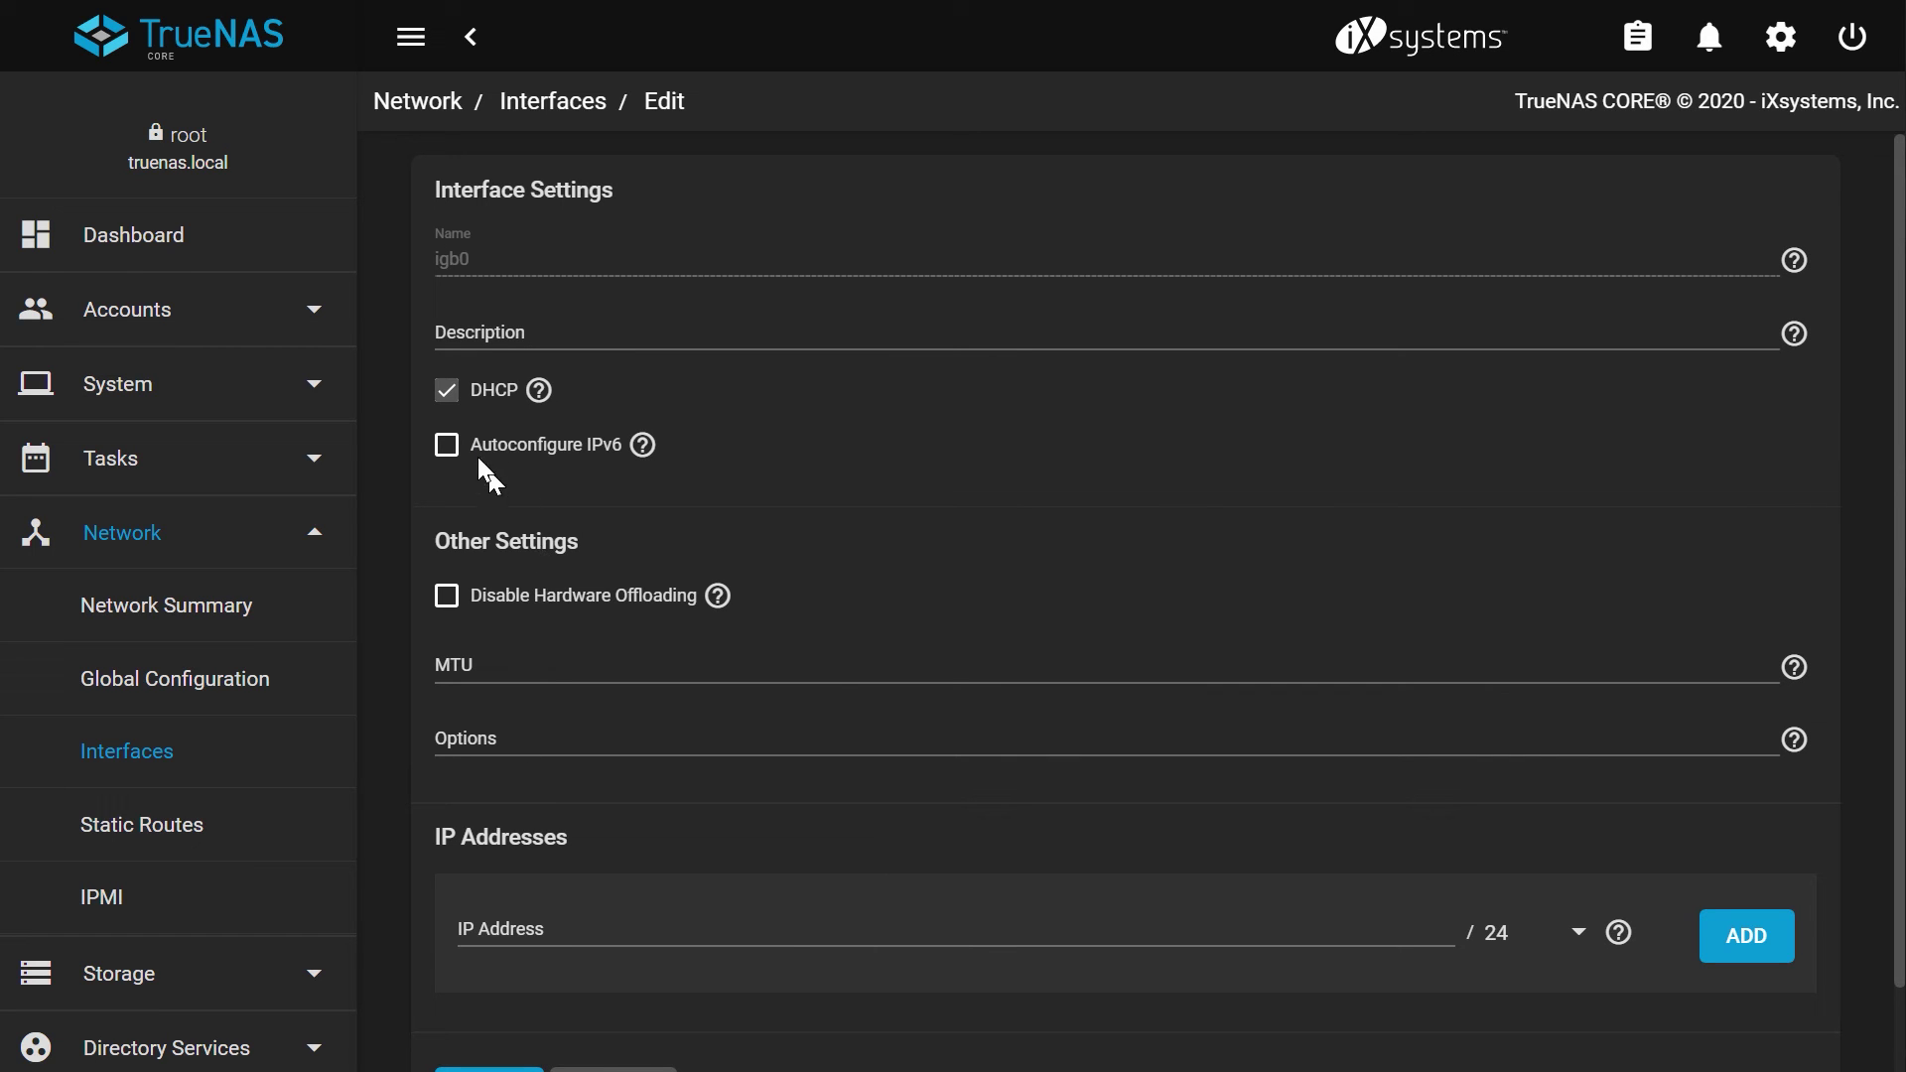
pyautogui.click(448, 397)
pyautogui.click(537, 393)
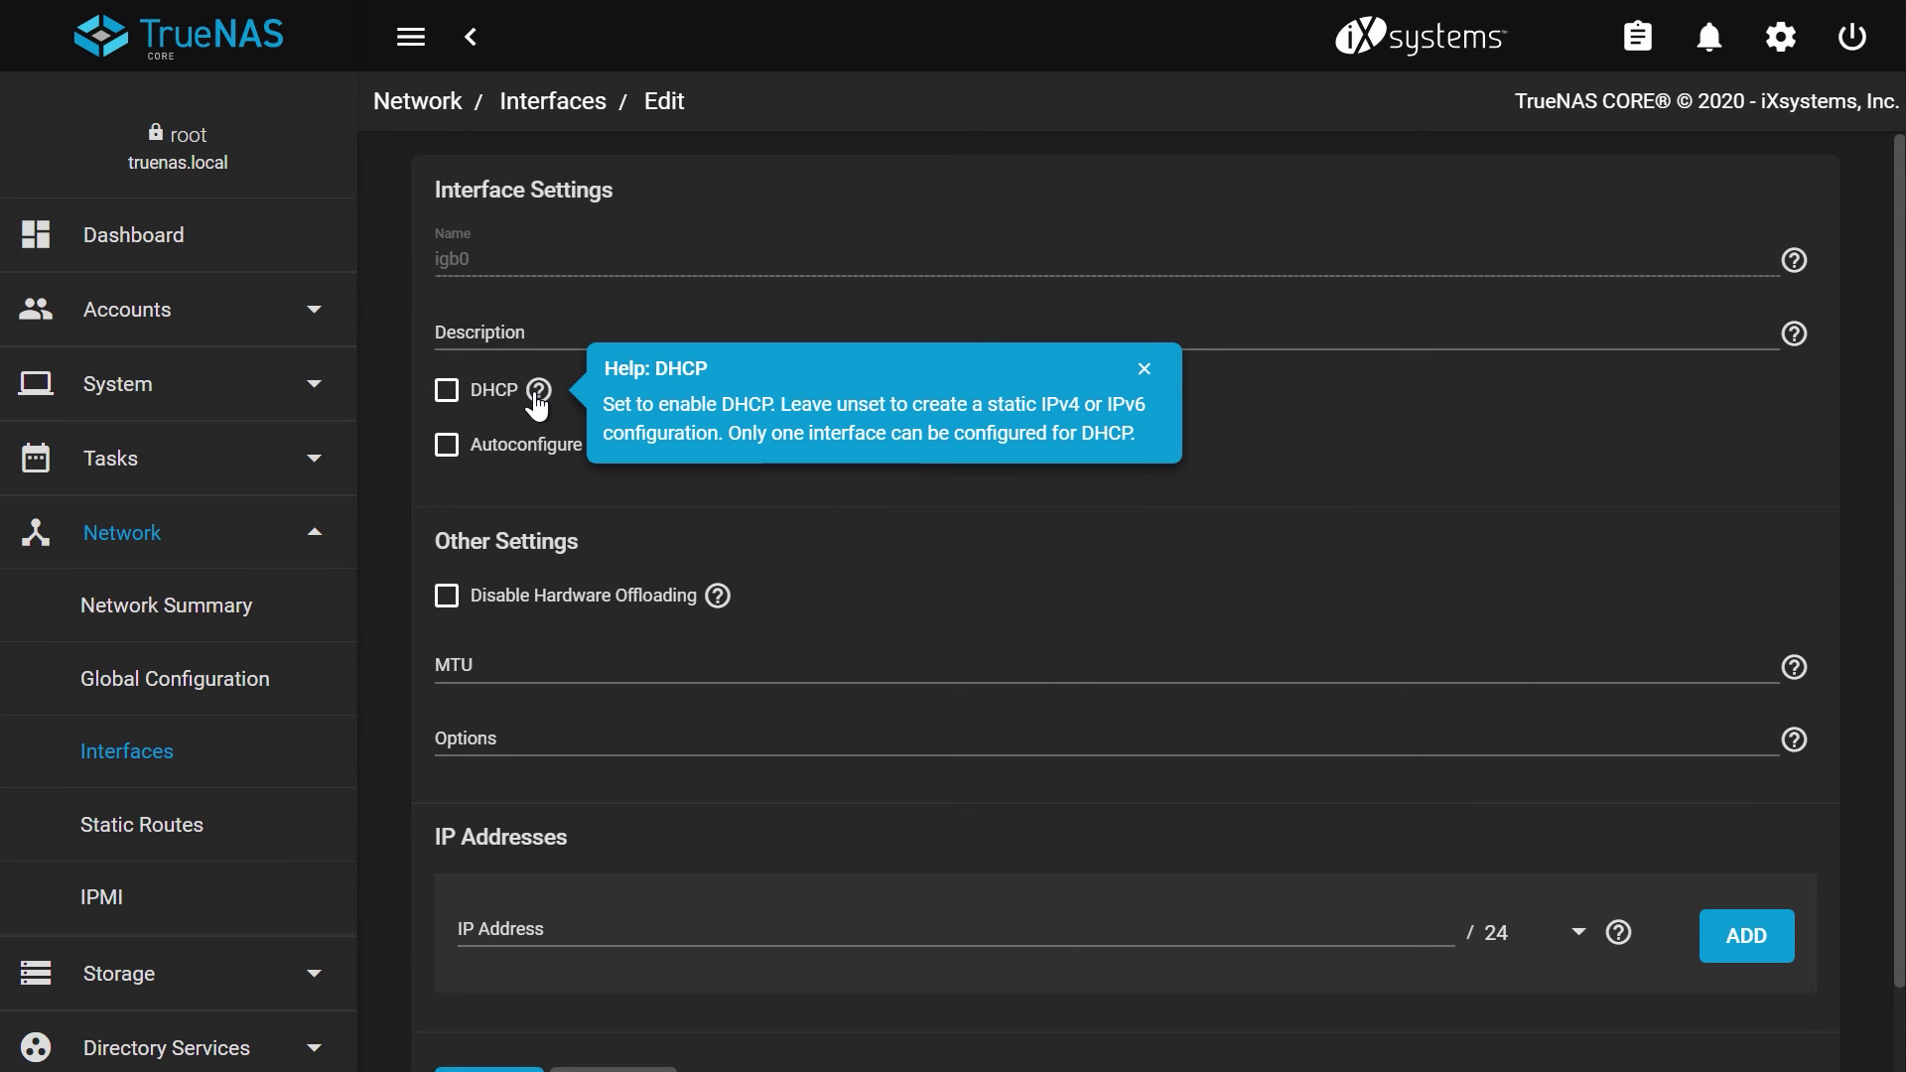
pyautogui.click(537, 393)
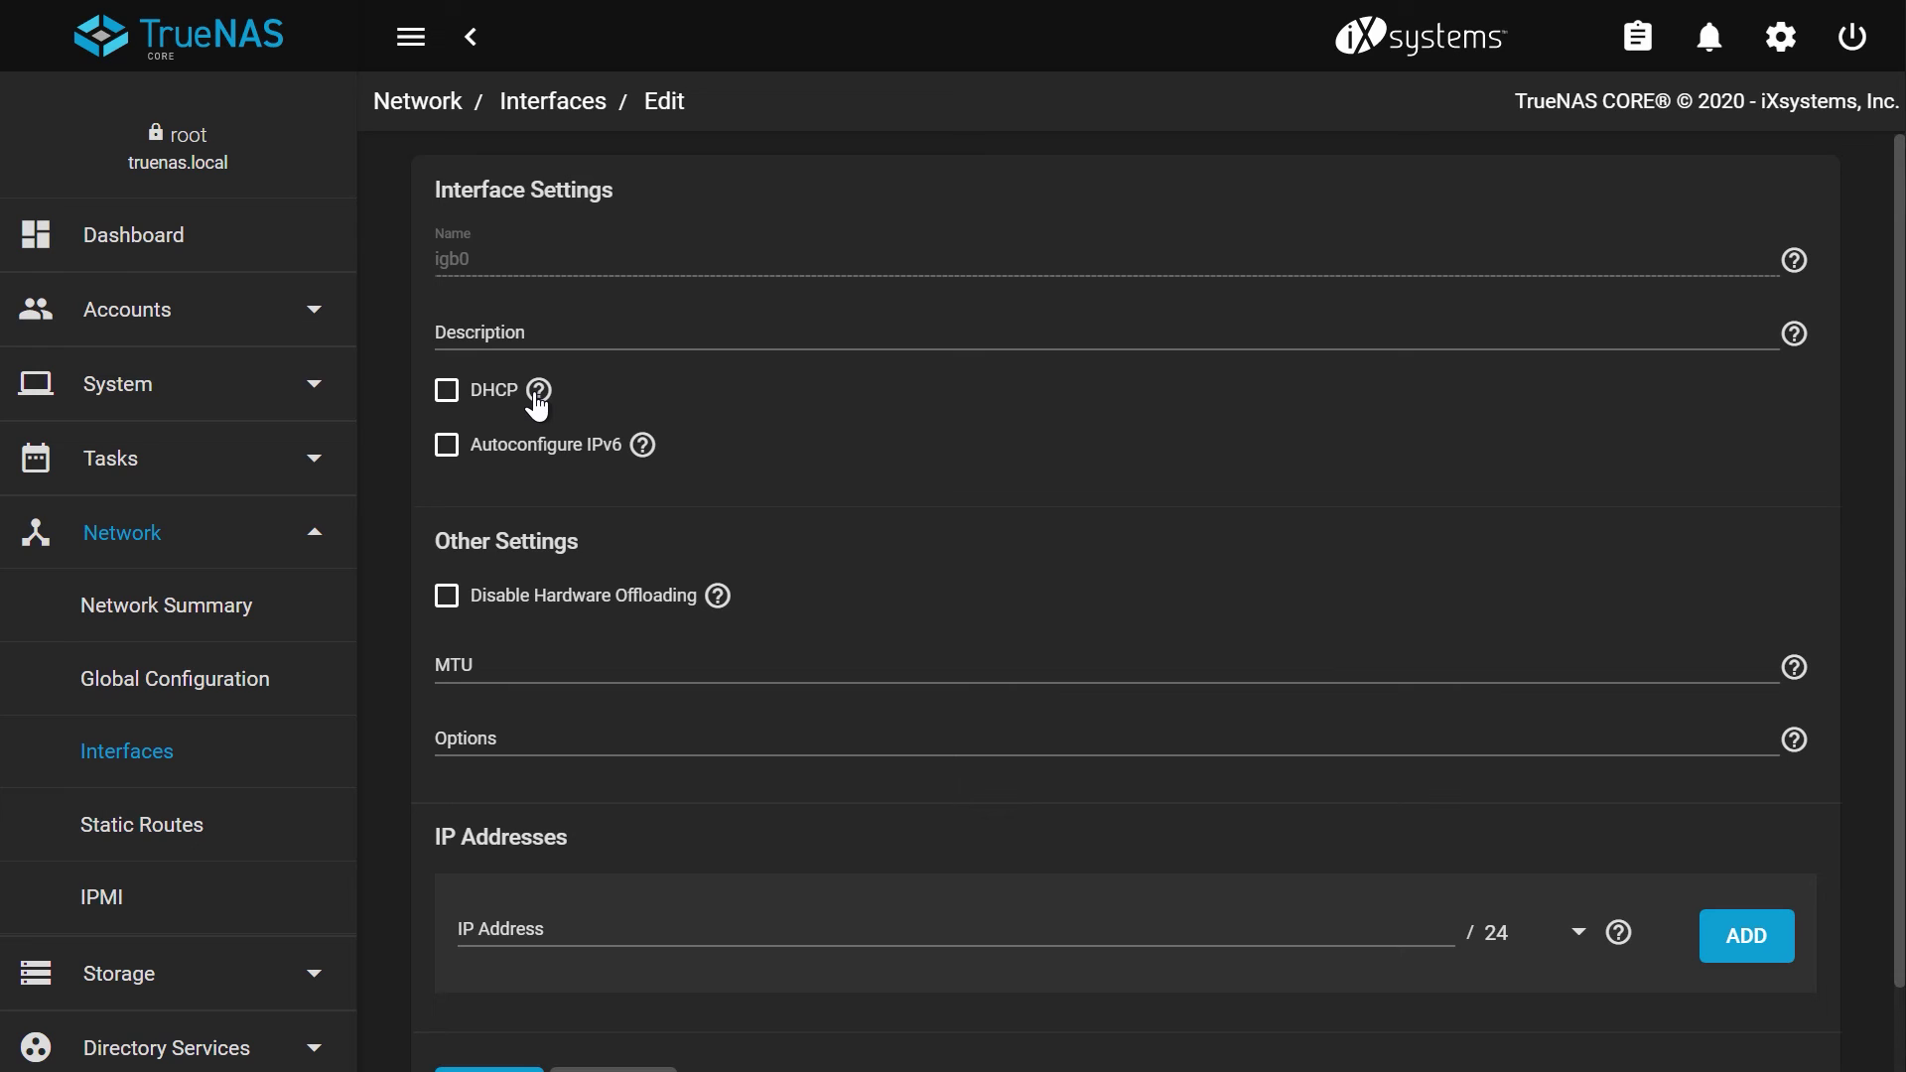
# Step: Set static IP address 10.0.0.209 with a /24 netmask and apply the settings
pyautogui.scroll(-1, 857, 473)
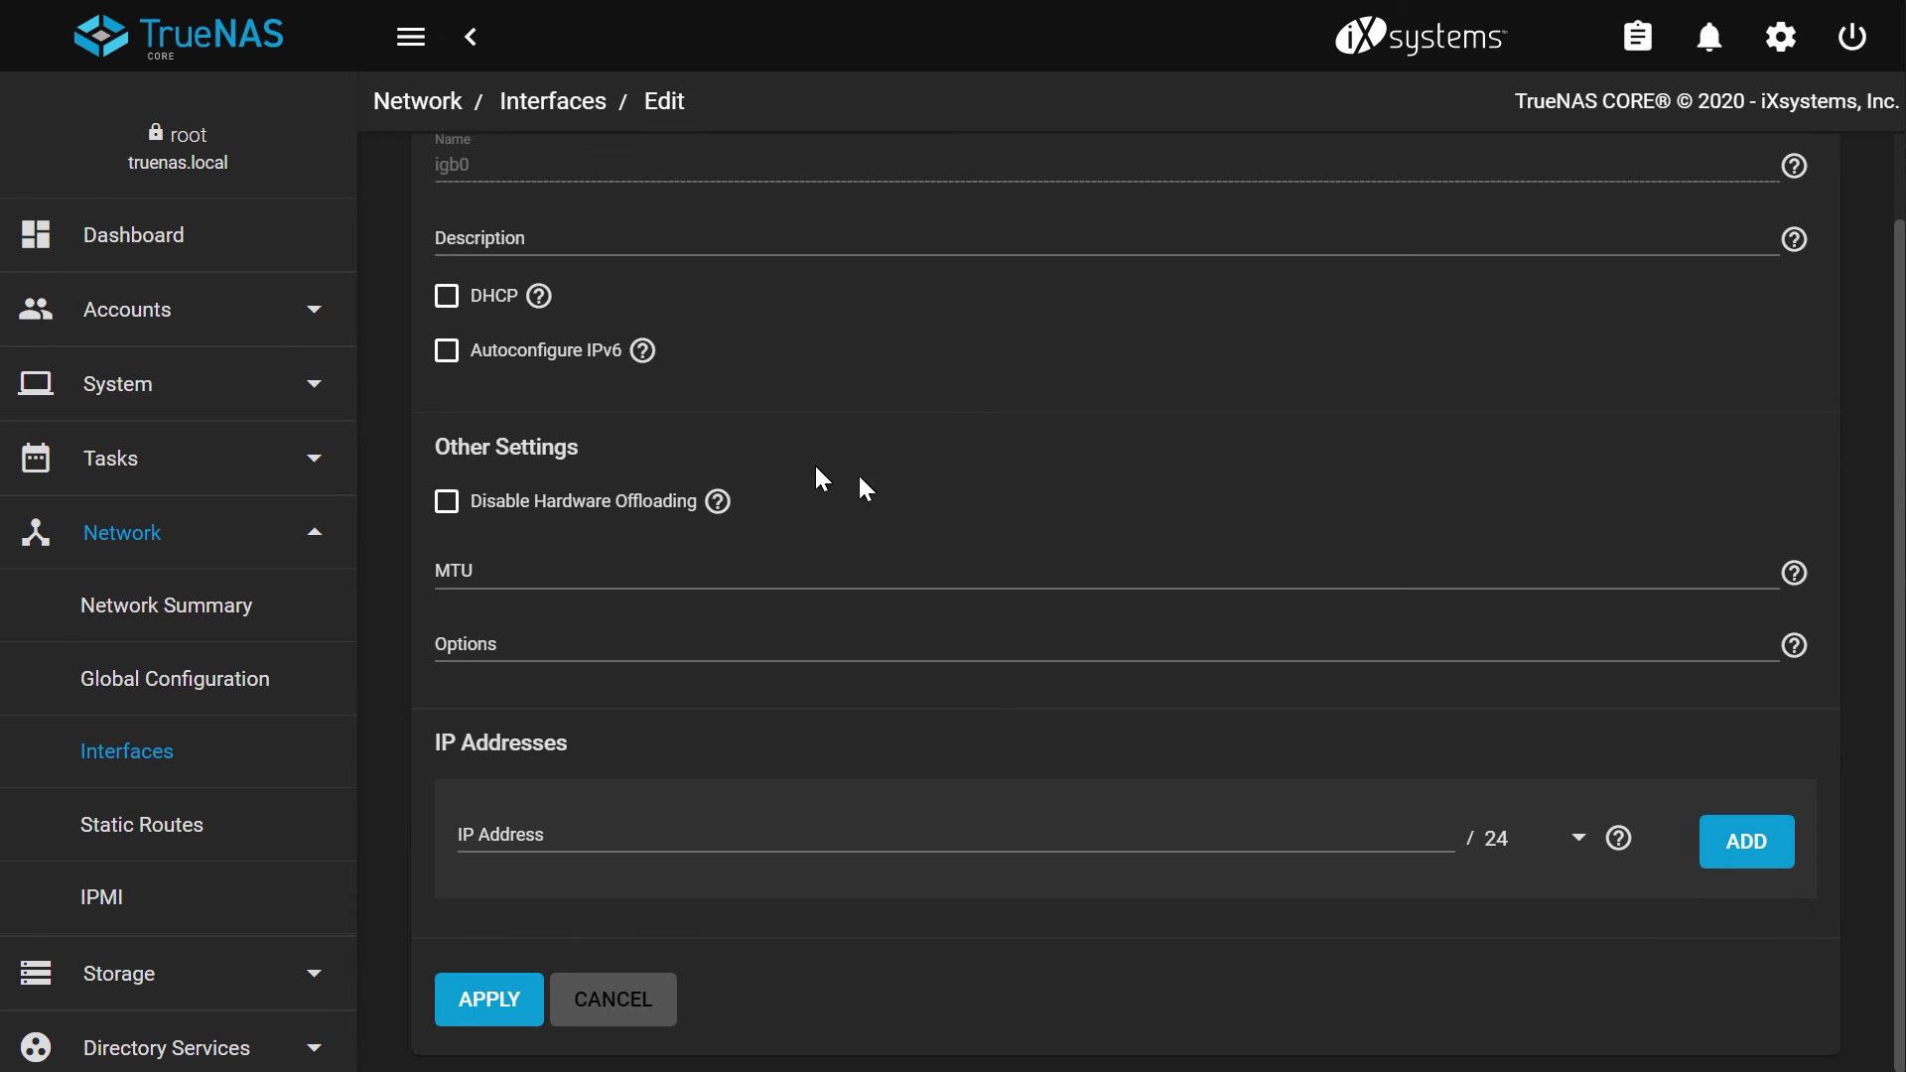
pyautogui.click(868, 833)
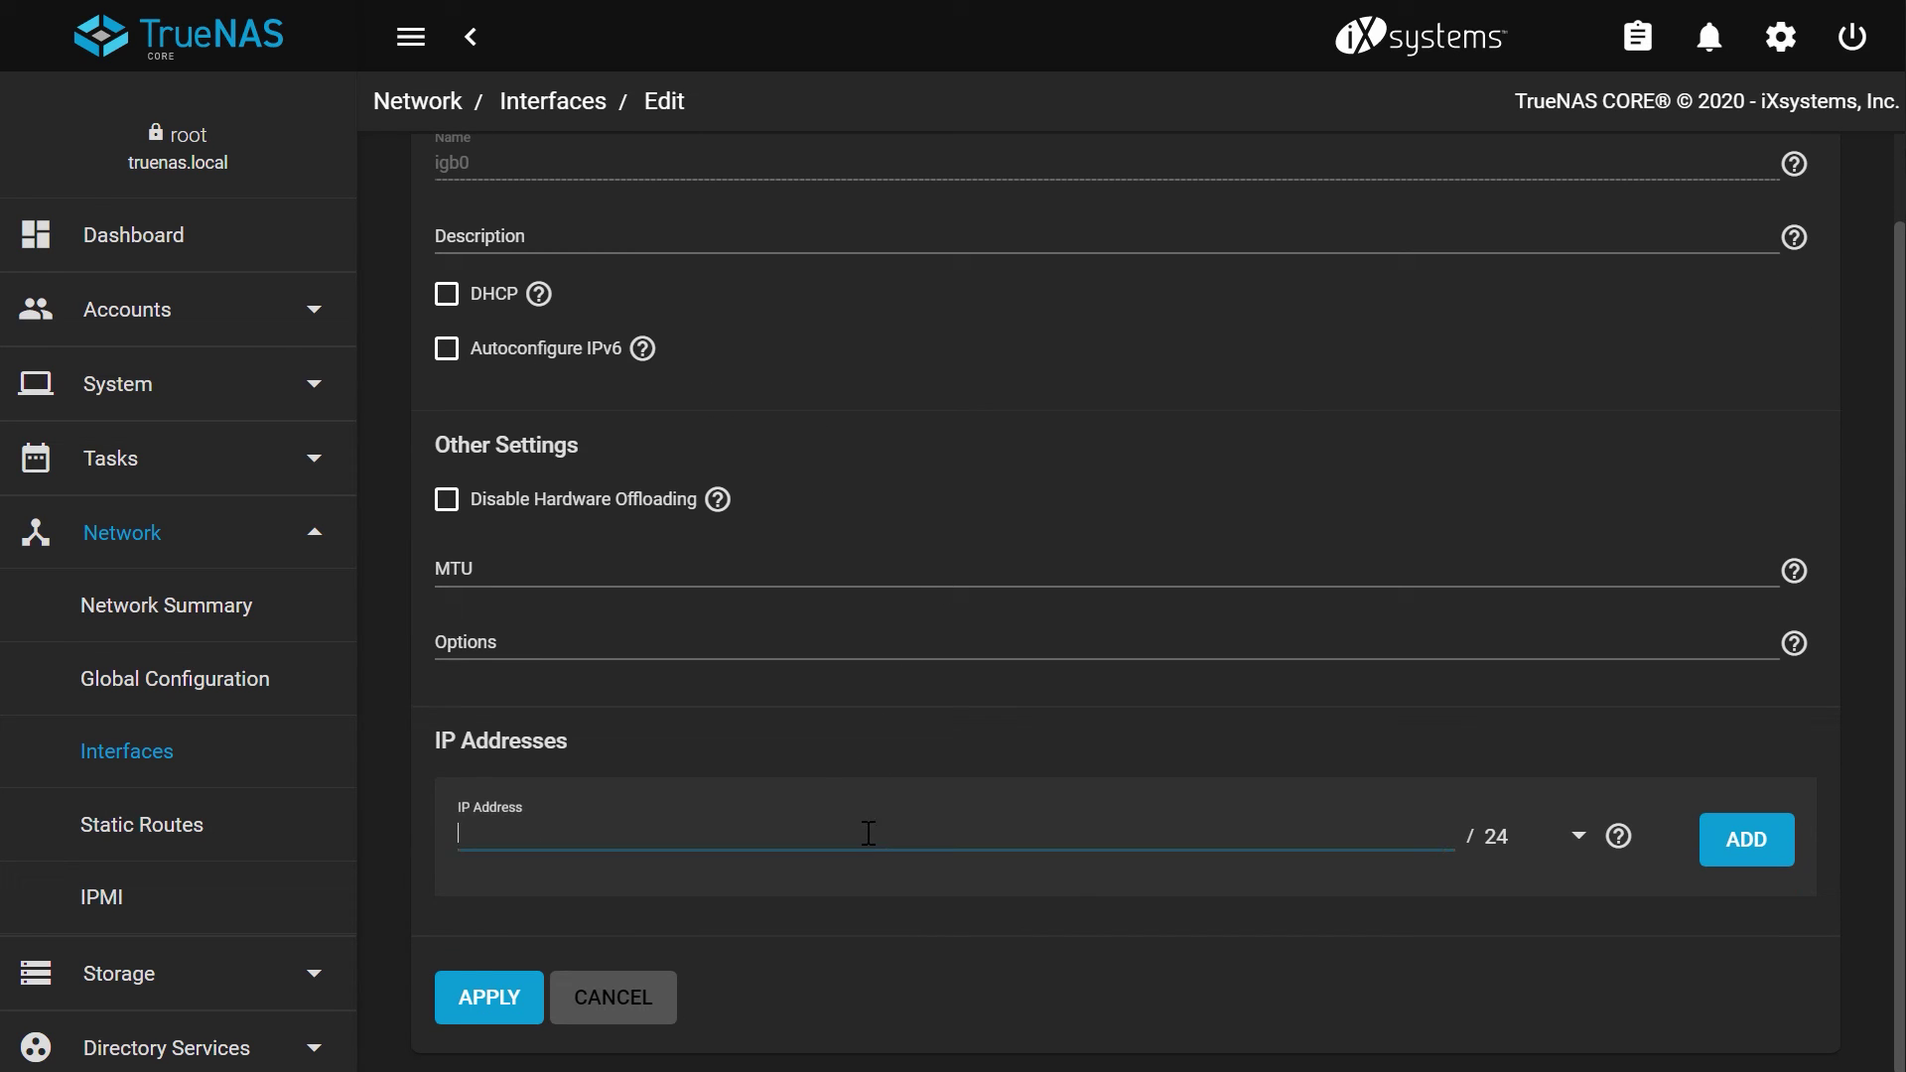
pyautogui.write('10.0.0.209')
pyautogui.click(1579, 838)
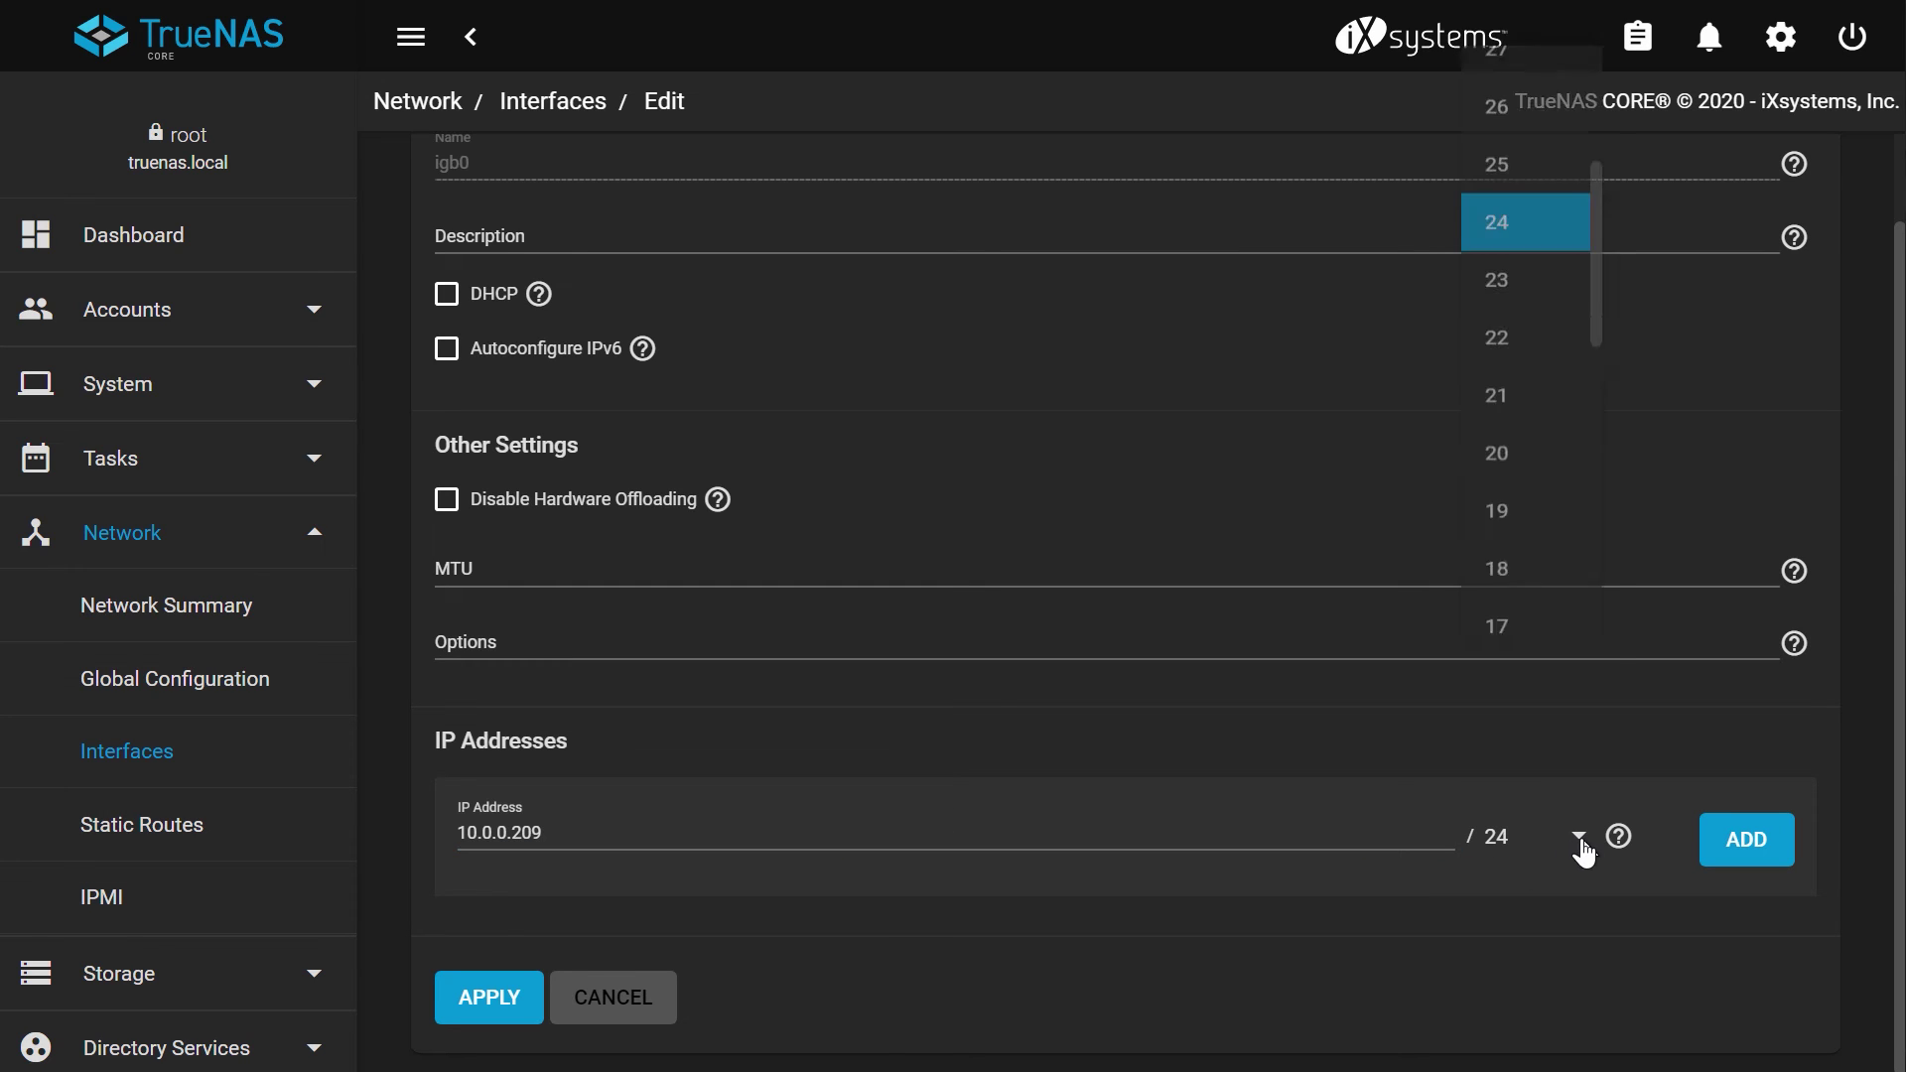
pyautogui.click(1576, 840)
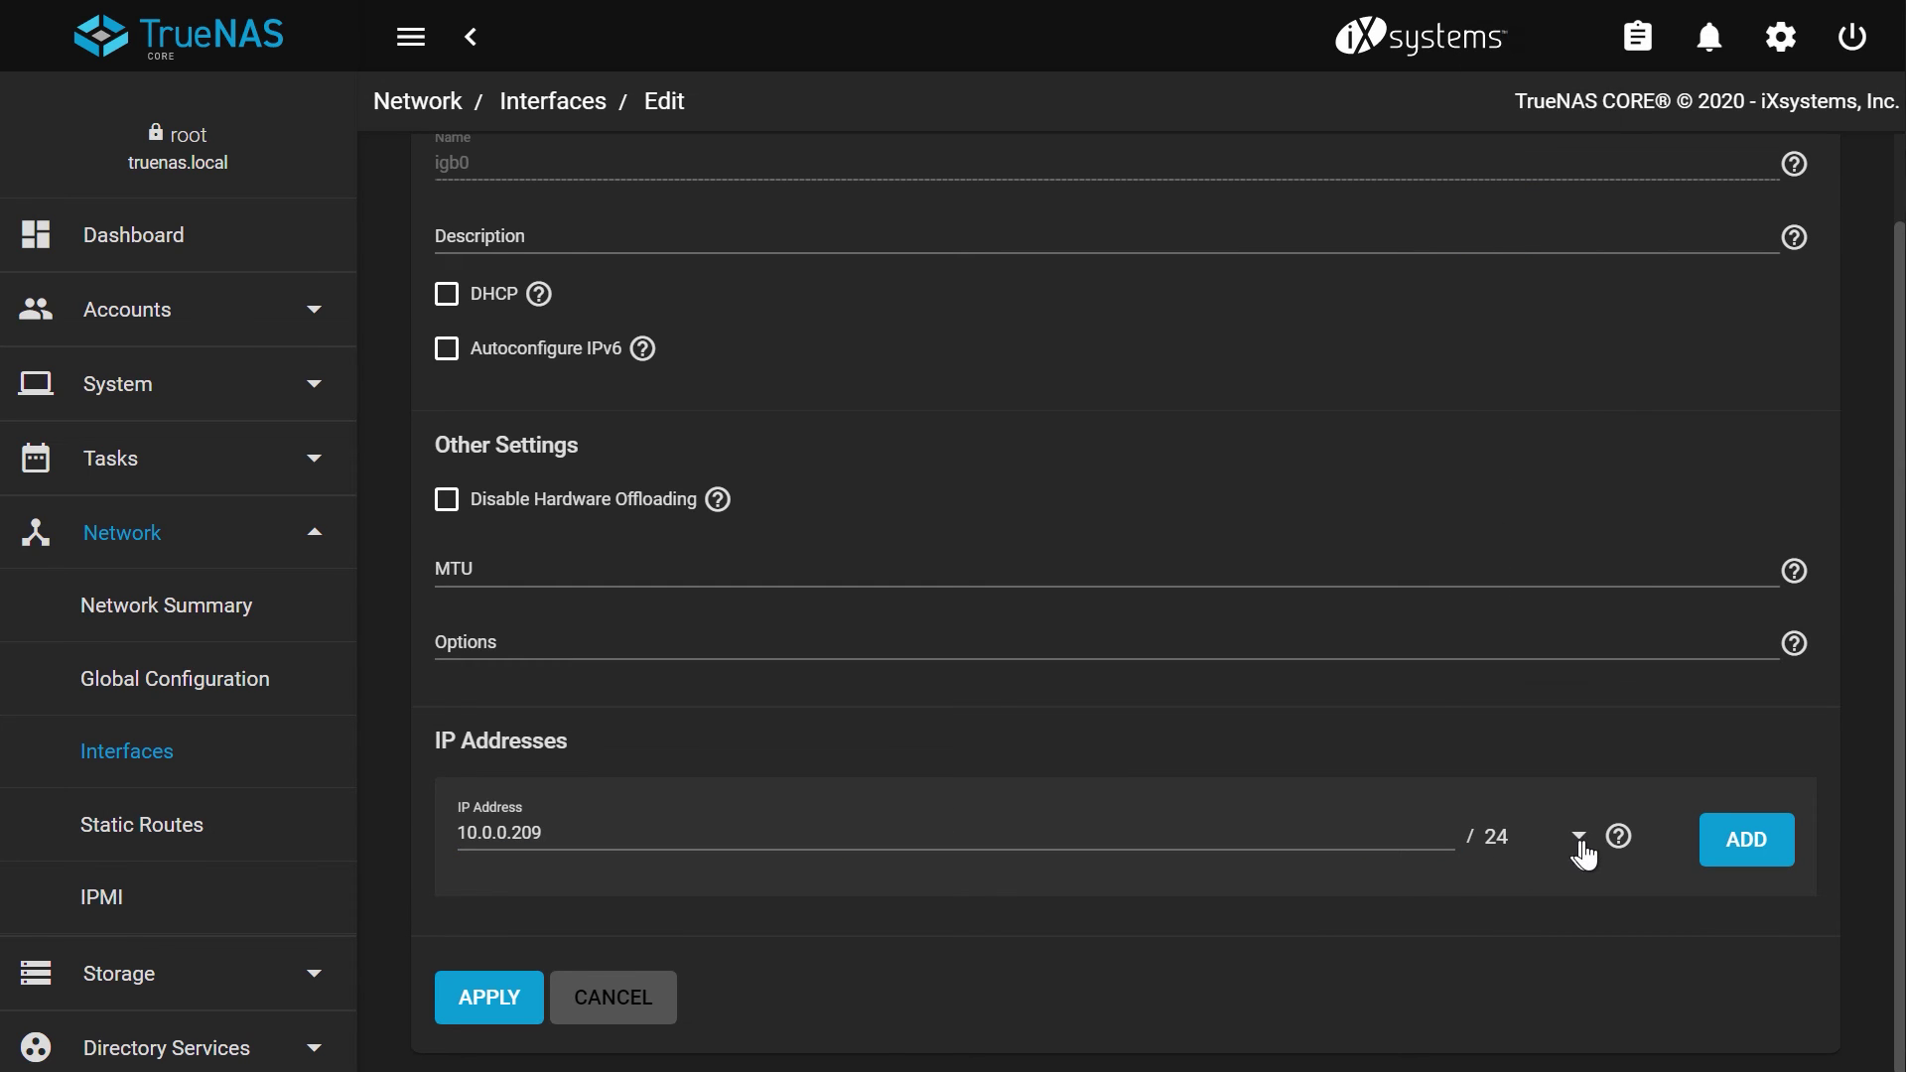
pyautogui.moveTo(1616, 850)
pyautogui.click(483, 1005)
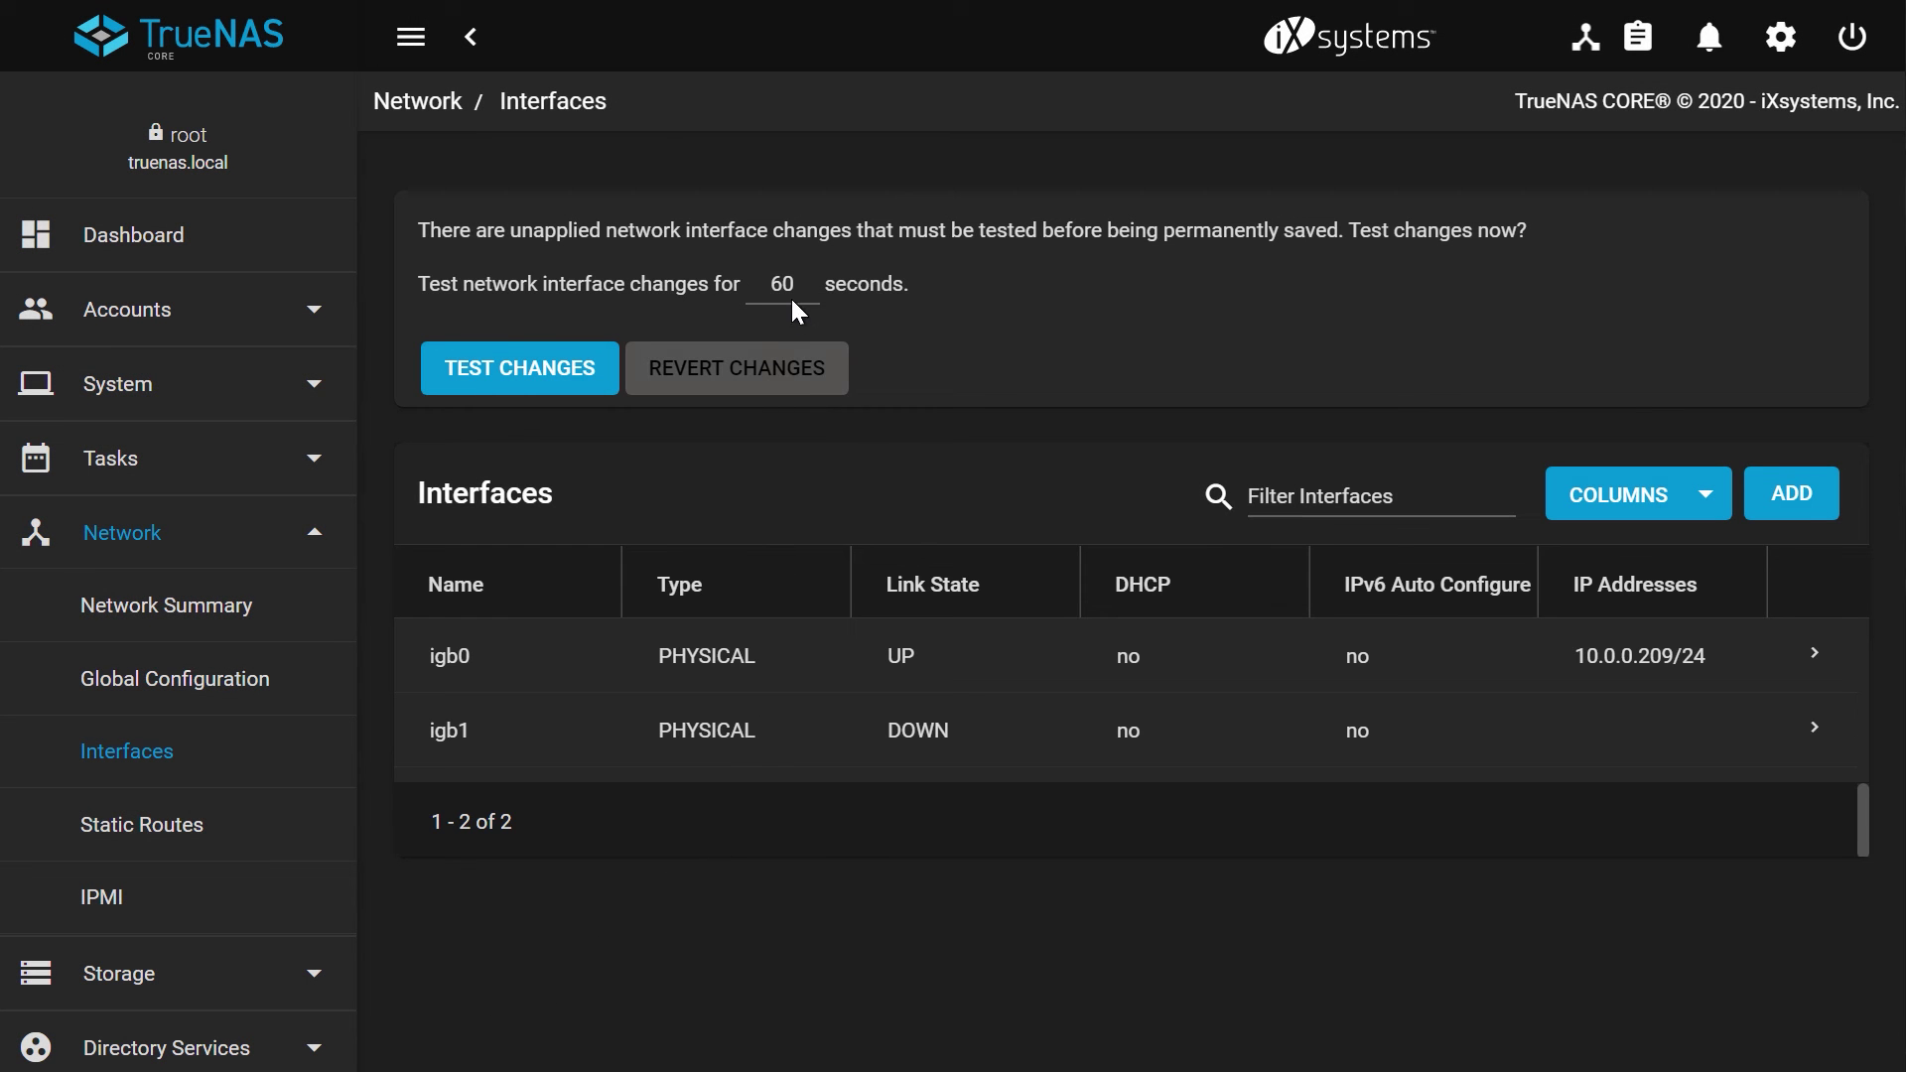
# Step: Start the 60-second test of igb0's changes, confirming connectivity may be interrupted
pyautogui.click(514, 377)
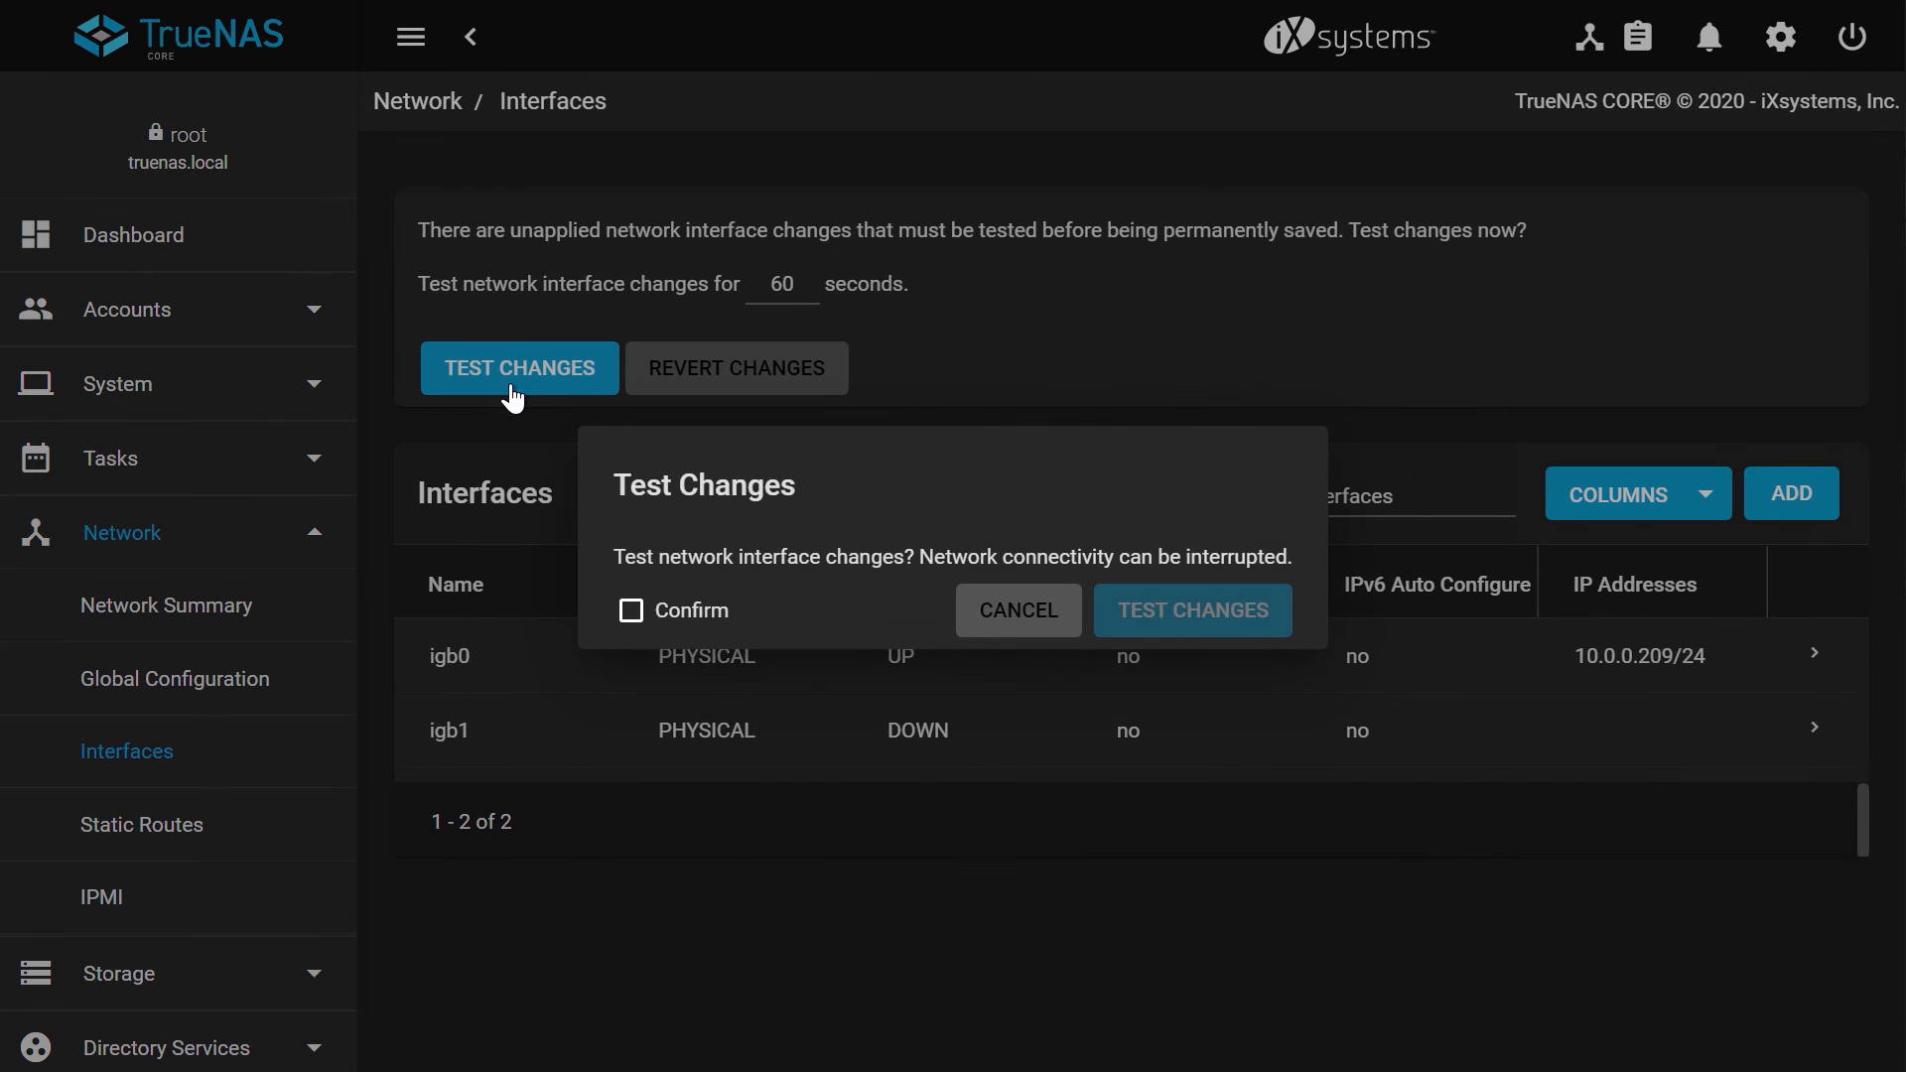
pyautogui.click(632, 610)
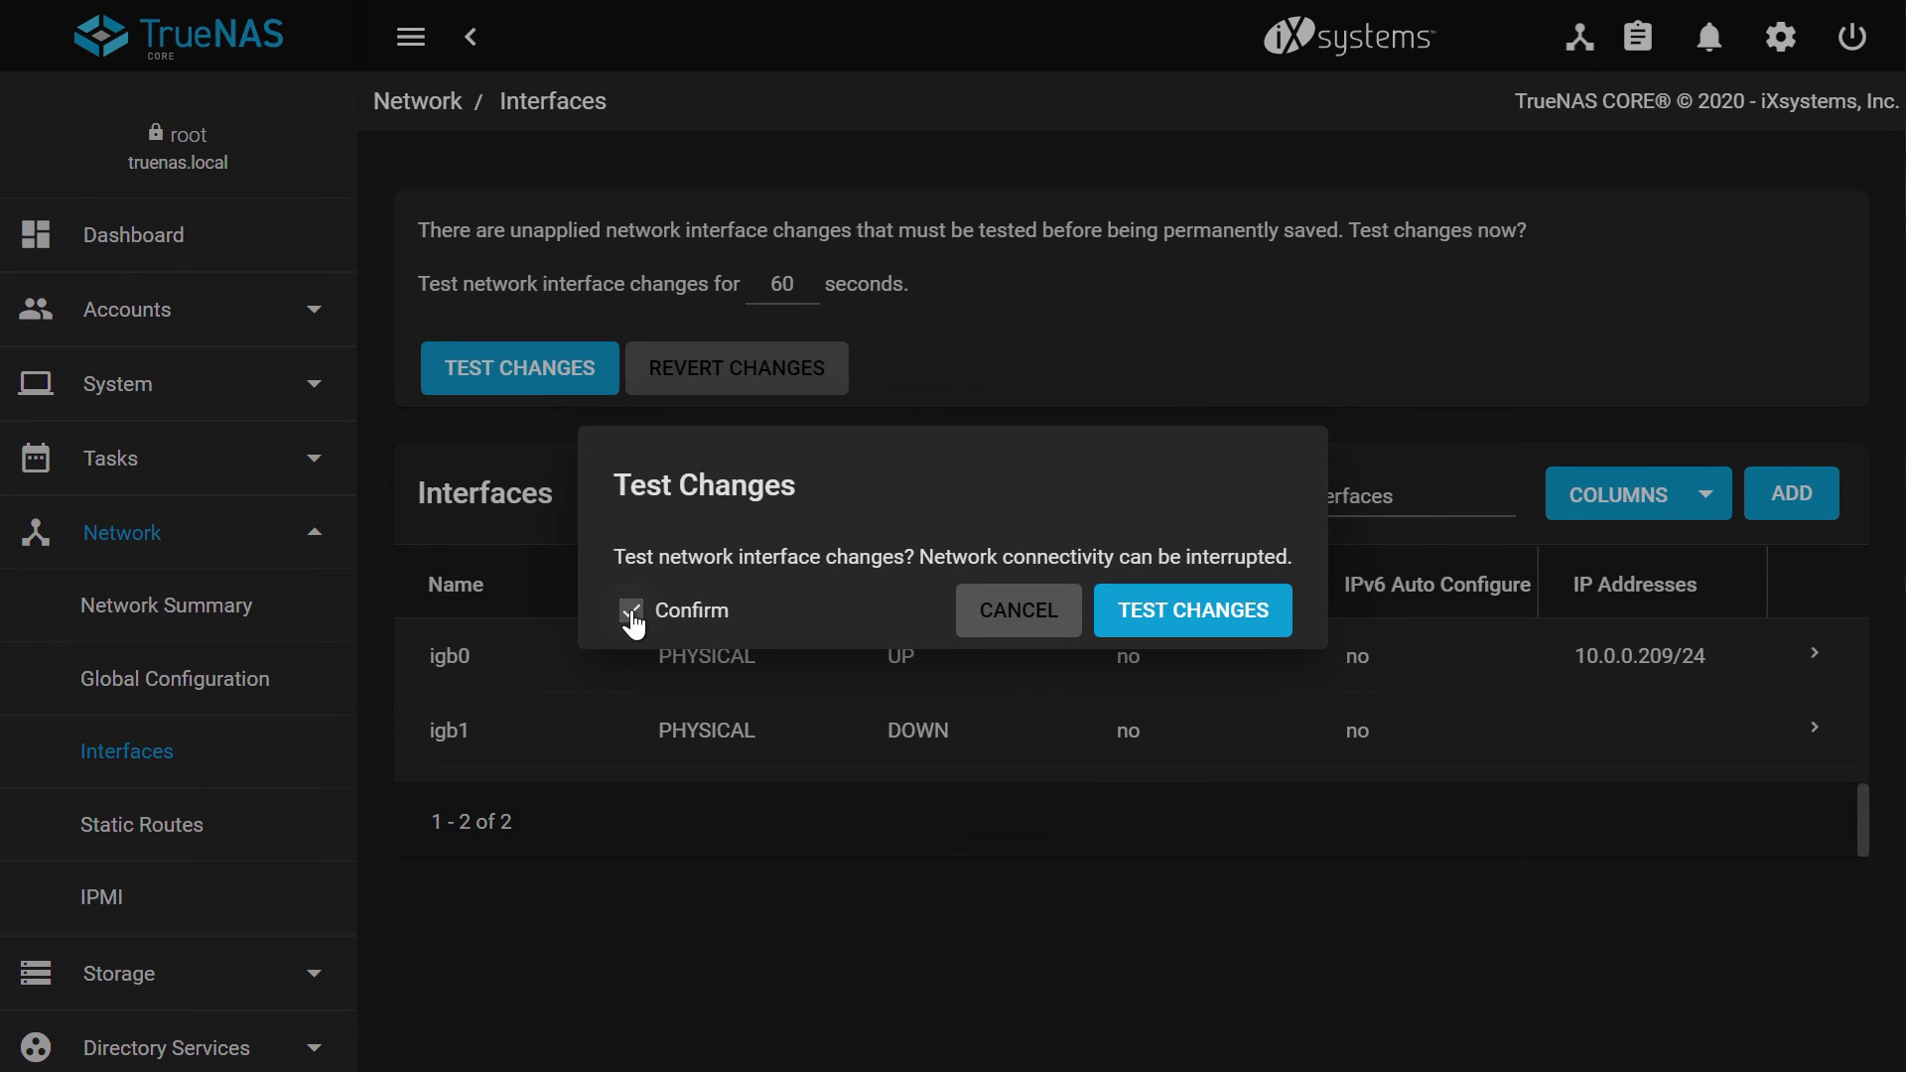
pyautogui.click(1205, 628)
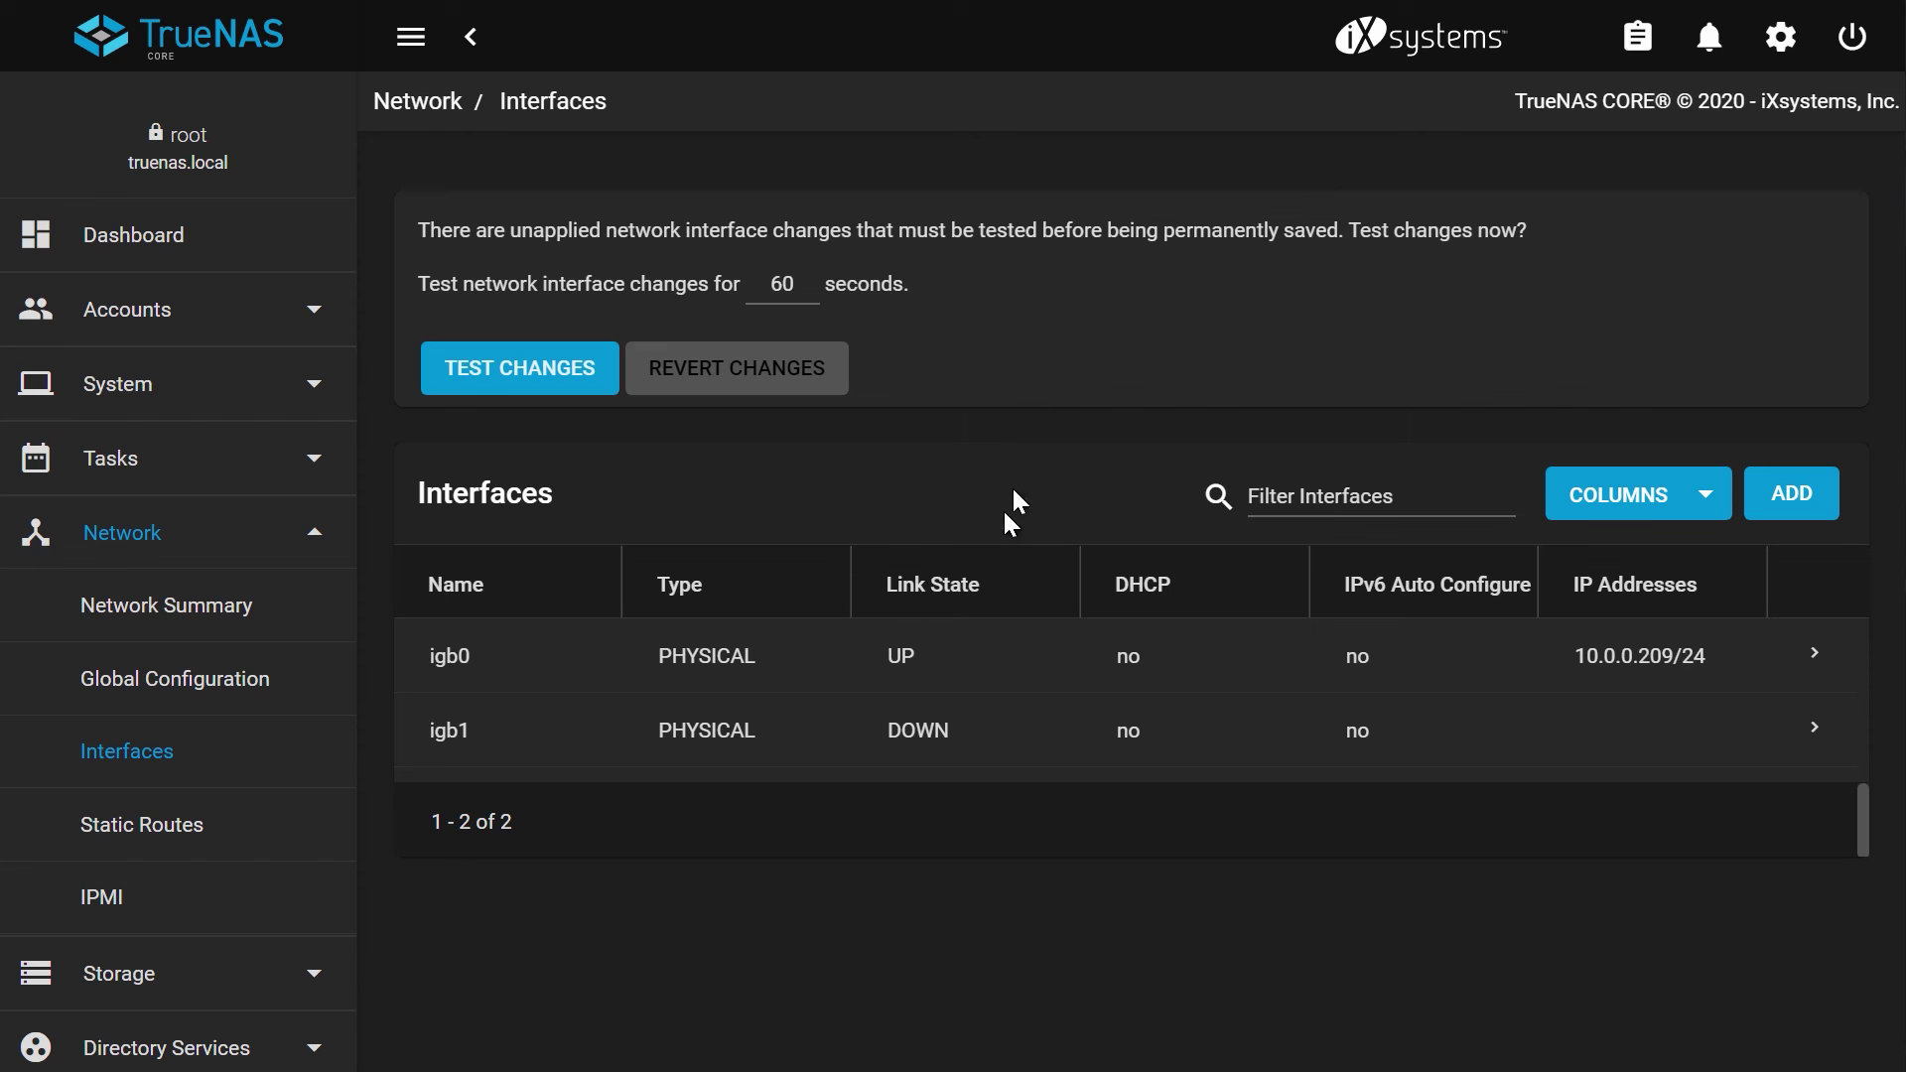
pyautogui.hotkey('ctrl', 't')
# Step: Reconnect at 10.0.0.209 and save the tested network changes permanently
pyautogui.write('10.0.0.2')
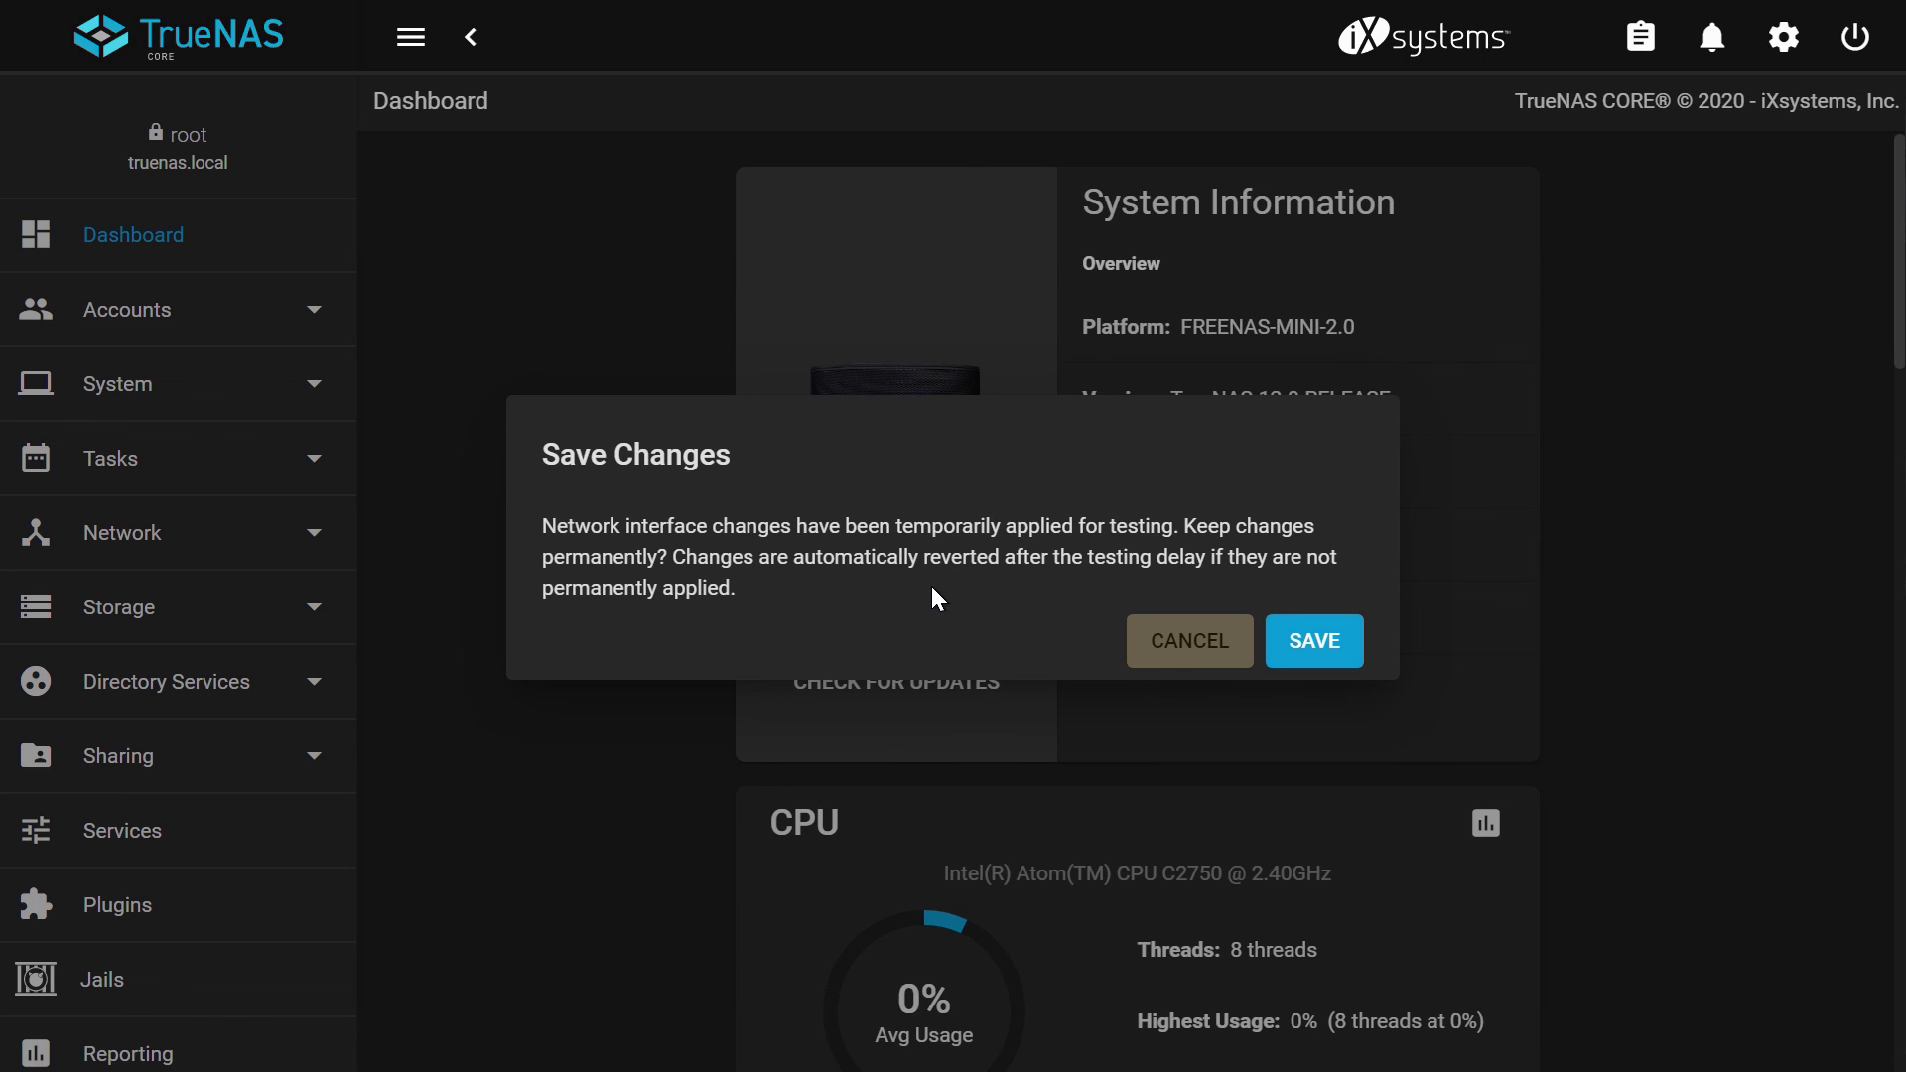
pyautogui.click(1314, 641)
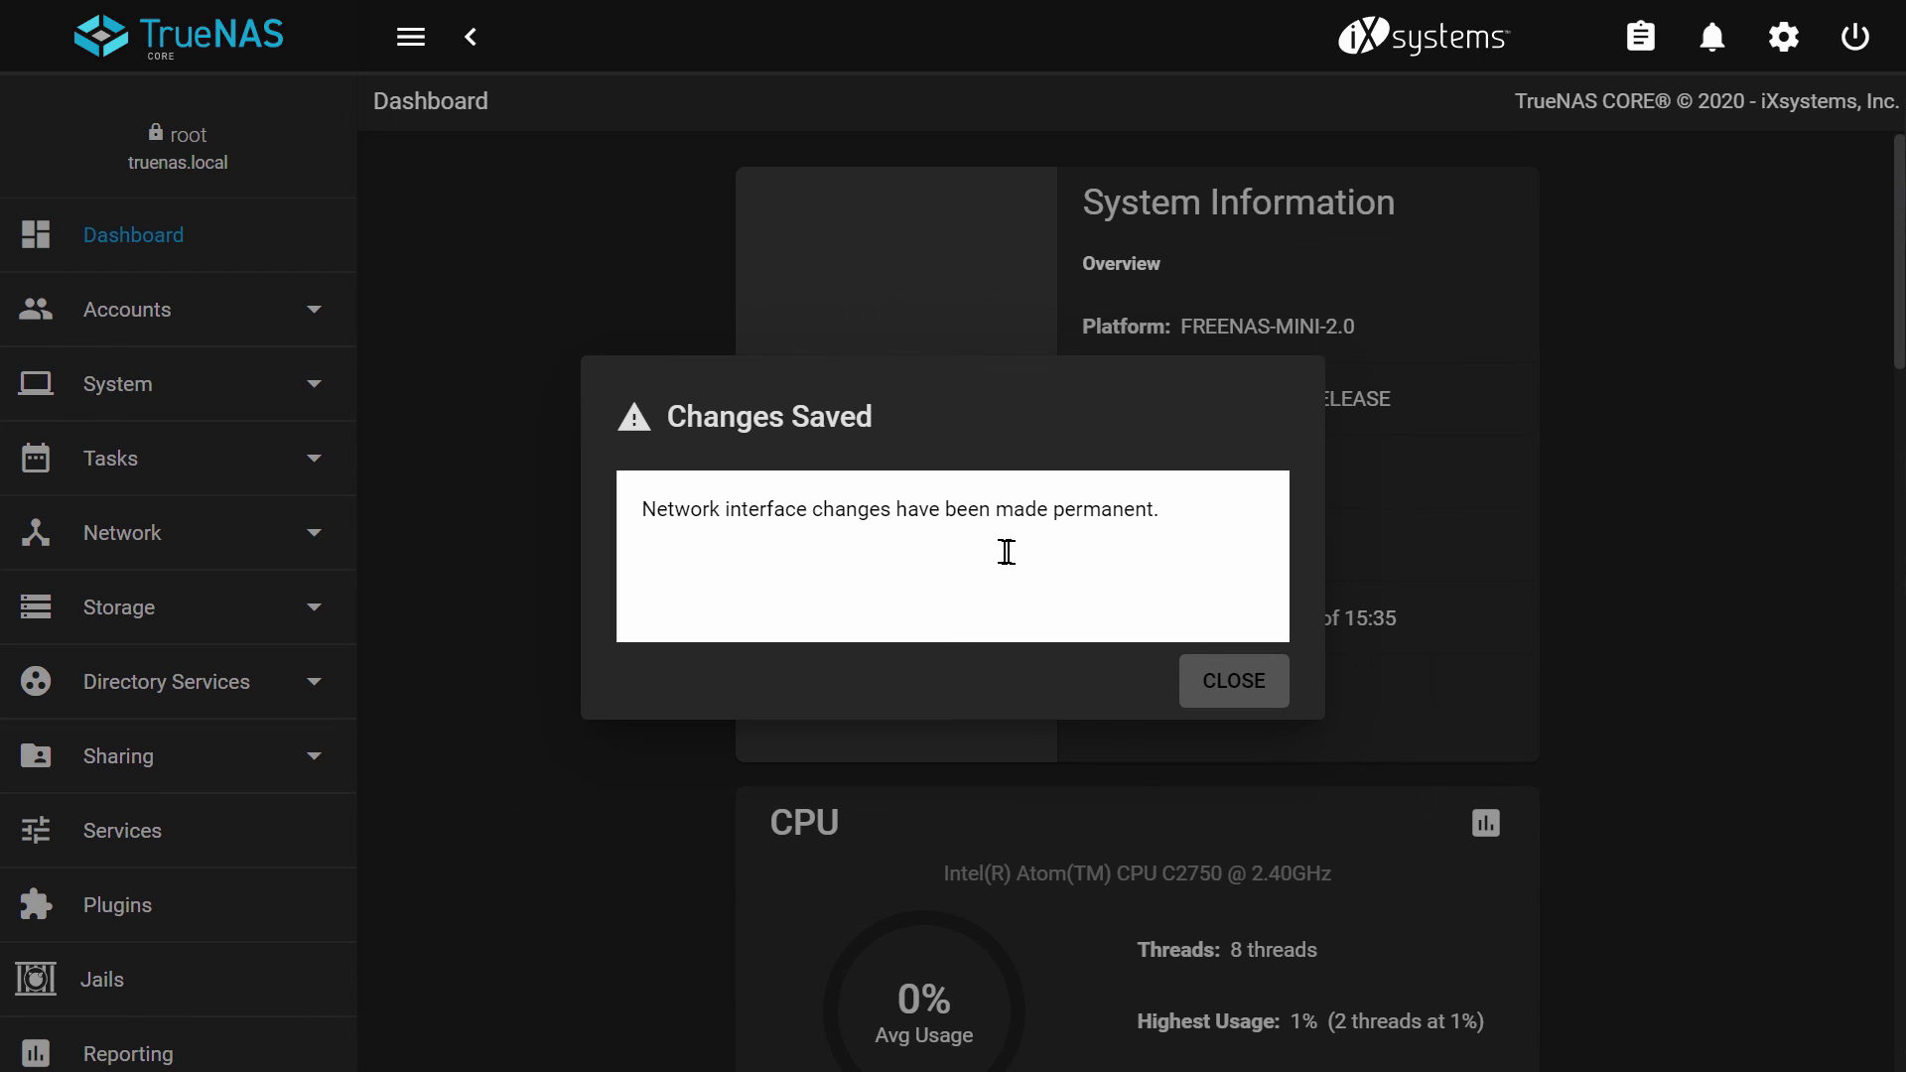
pyautogui.click(1237, 689)
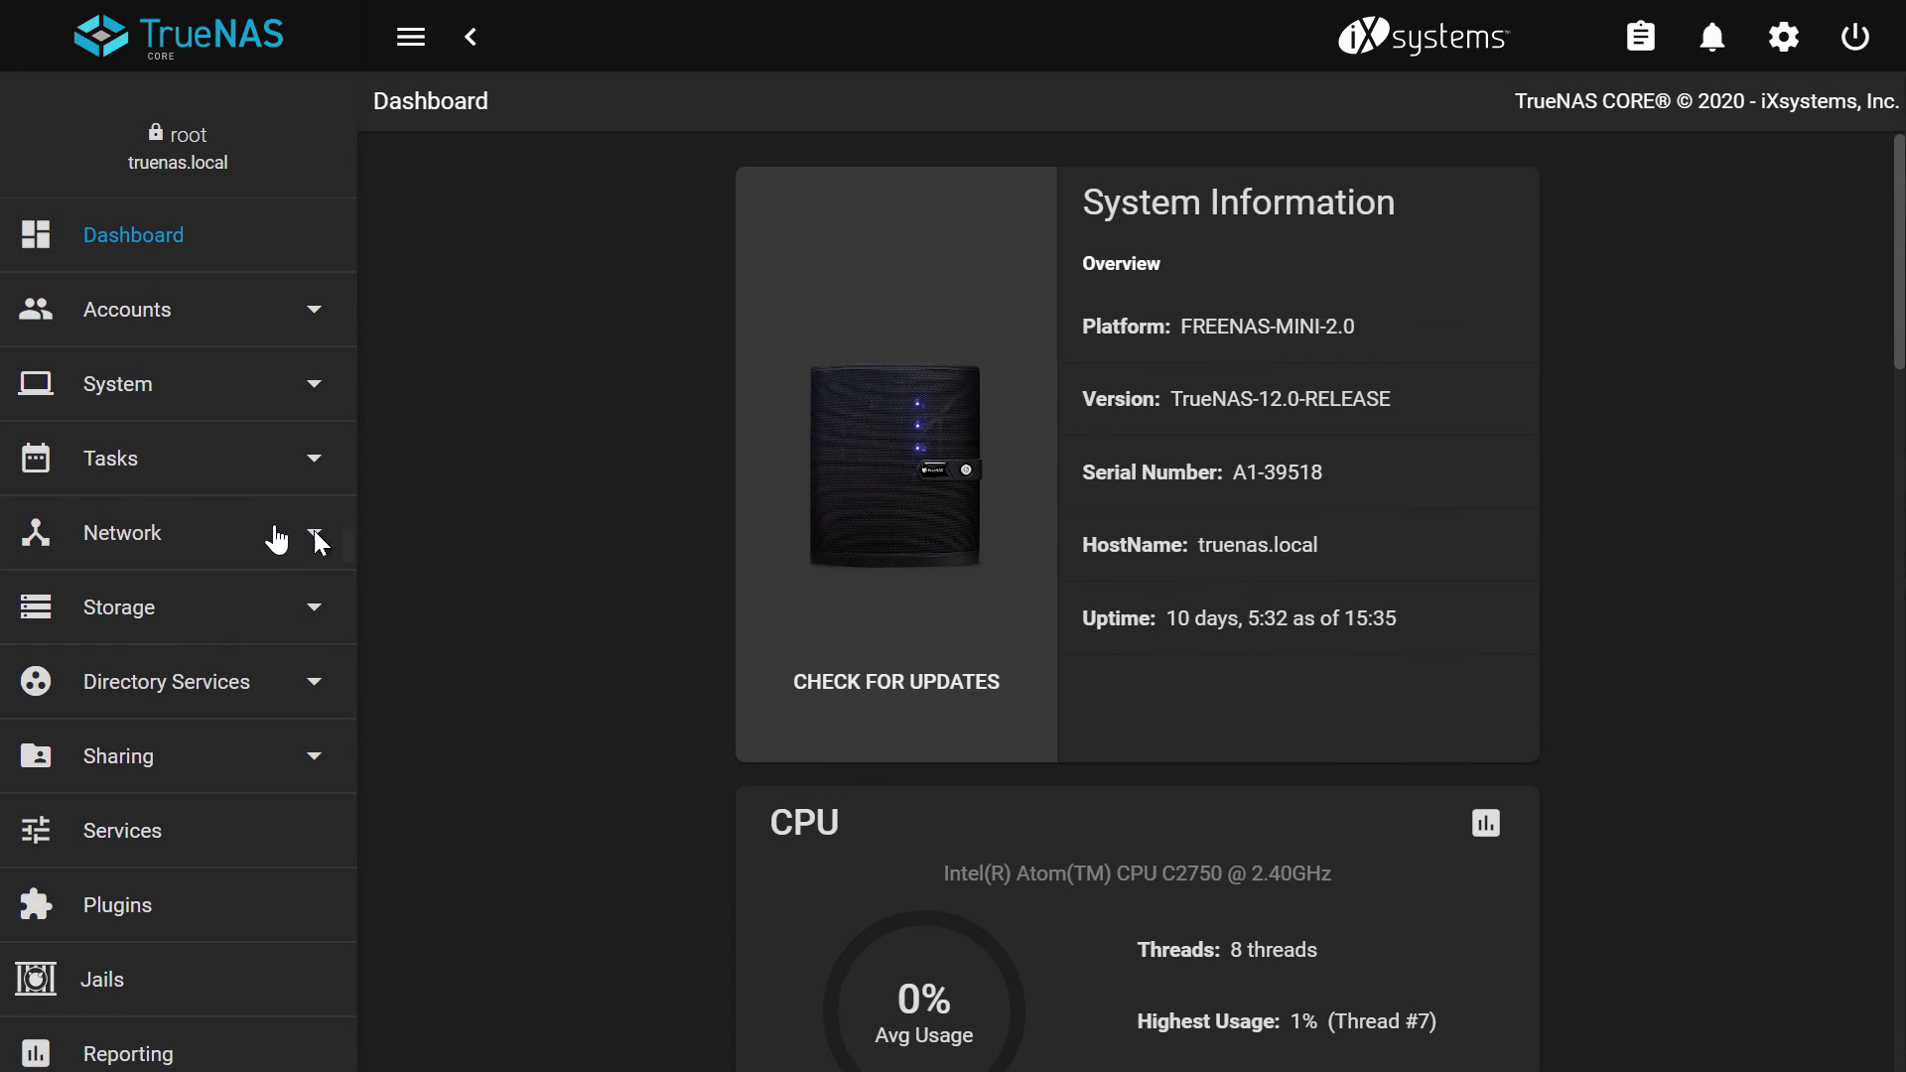
# Step: Verify igb0 shows 10.0.0.209/24 in Network Summary, then review the Interfaces list
pyautogui.click(199, 534)
pyautogui.click(144, 606)
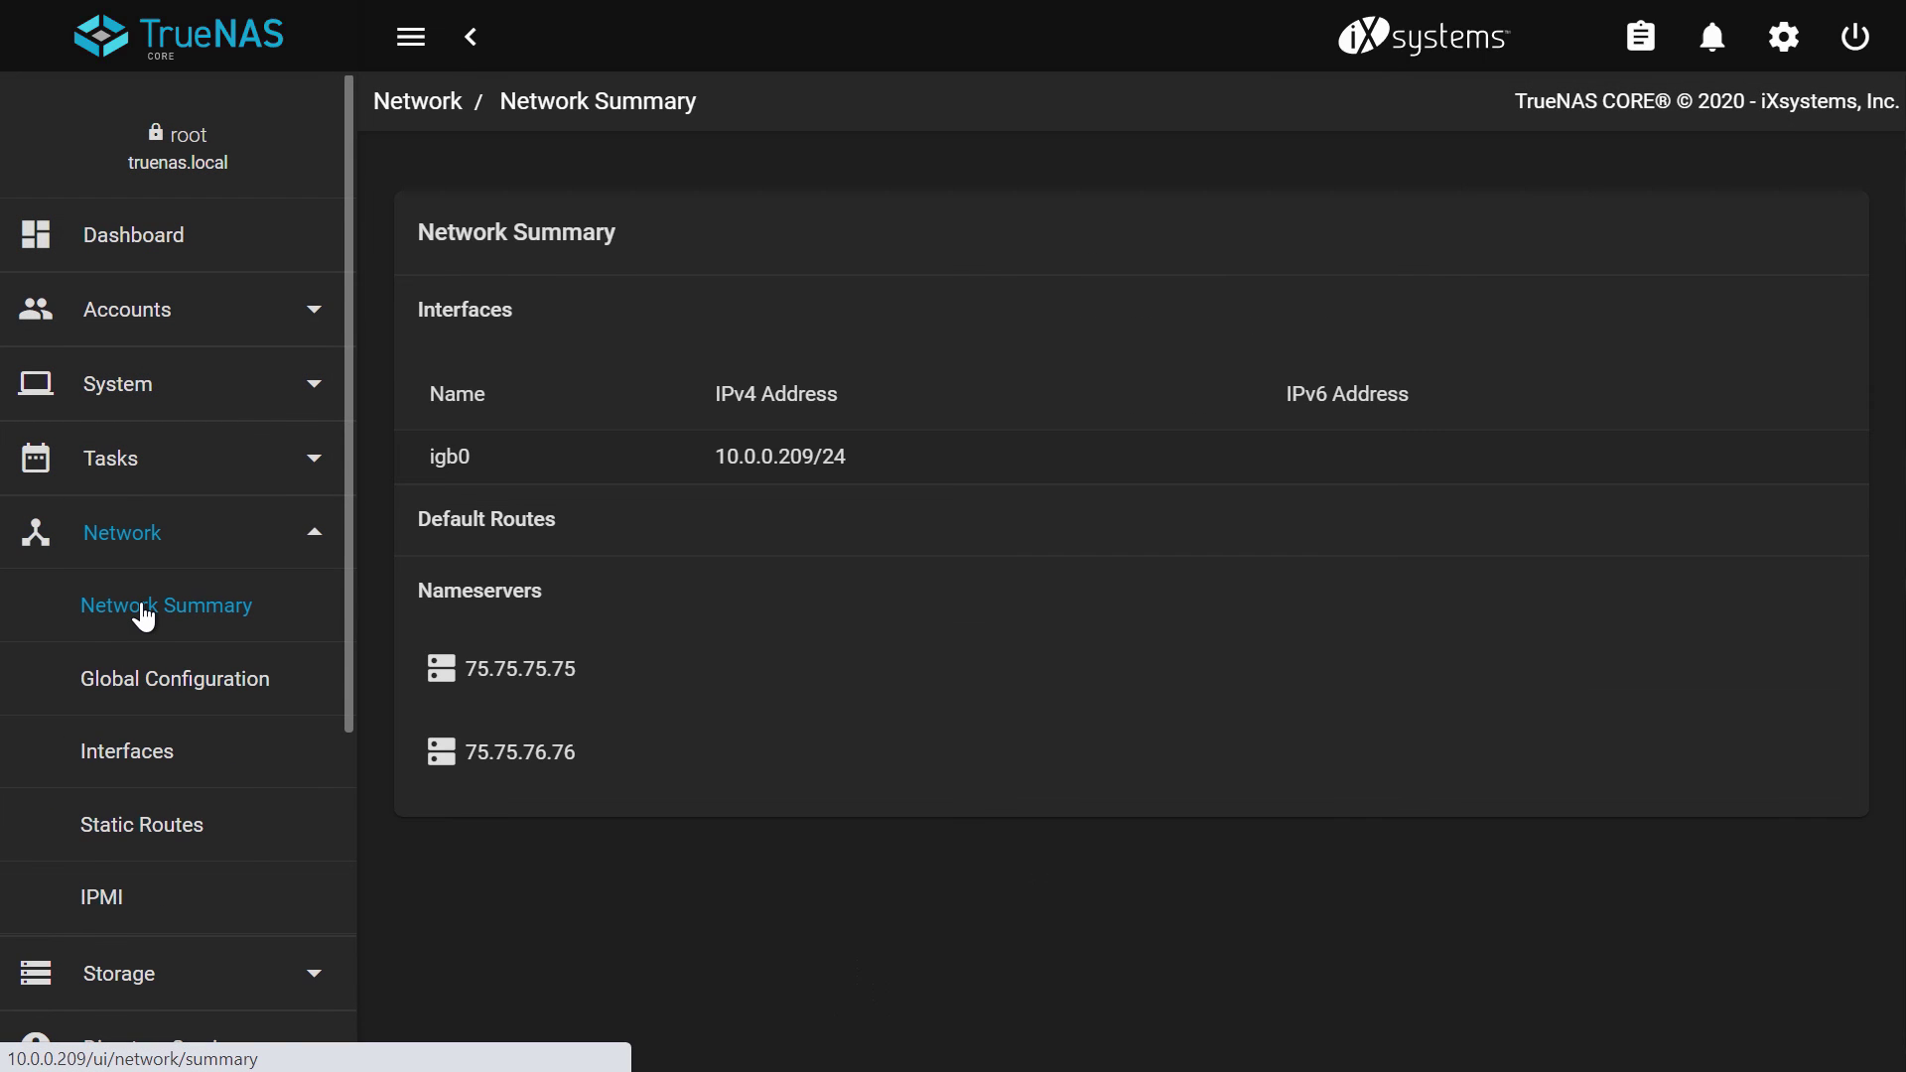
pyautogui.tripleClick(752, 467)
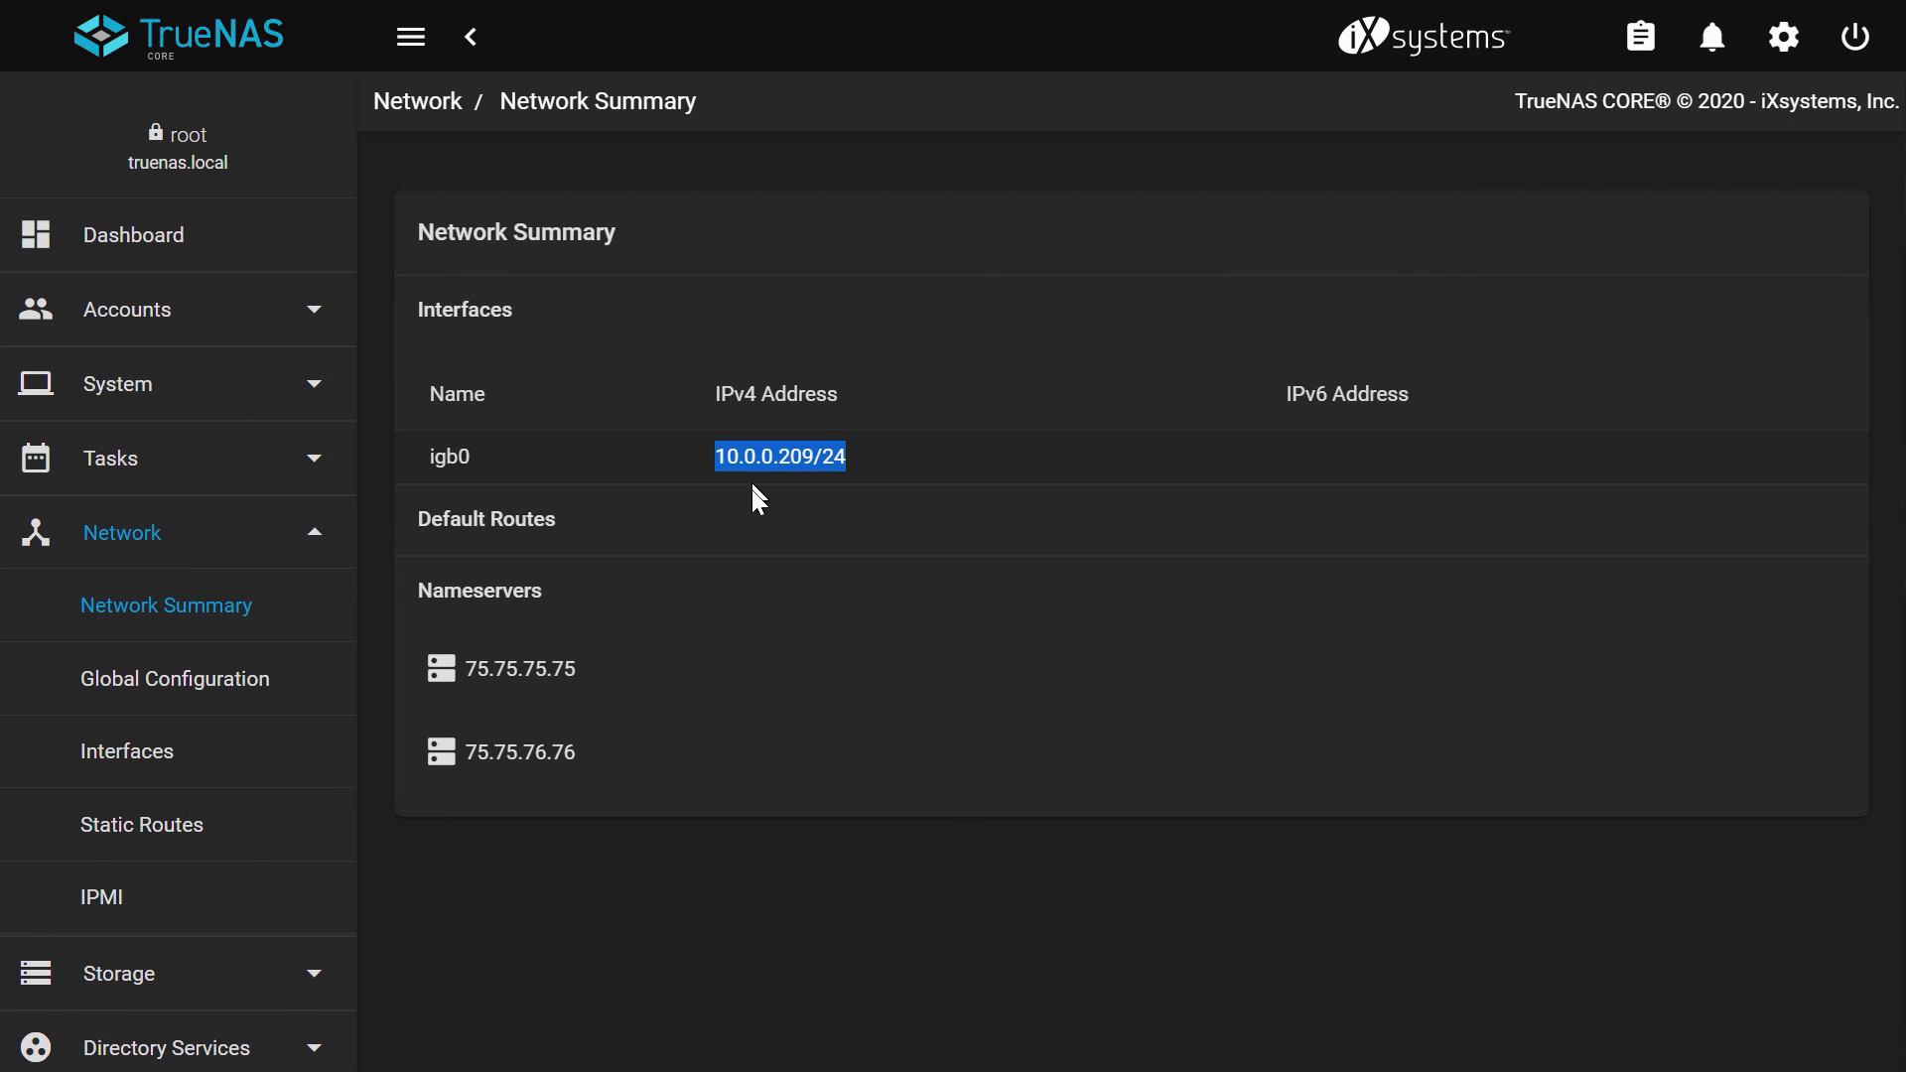
pyautogui.click(752, 506)
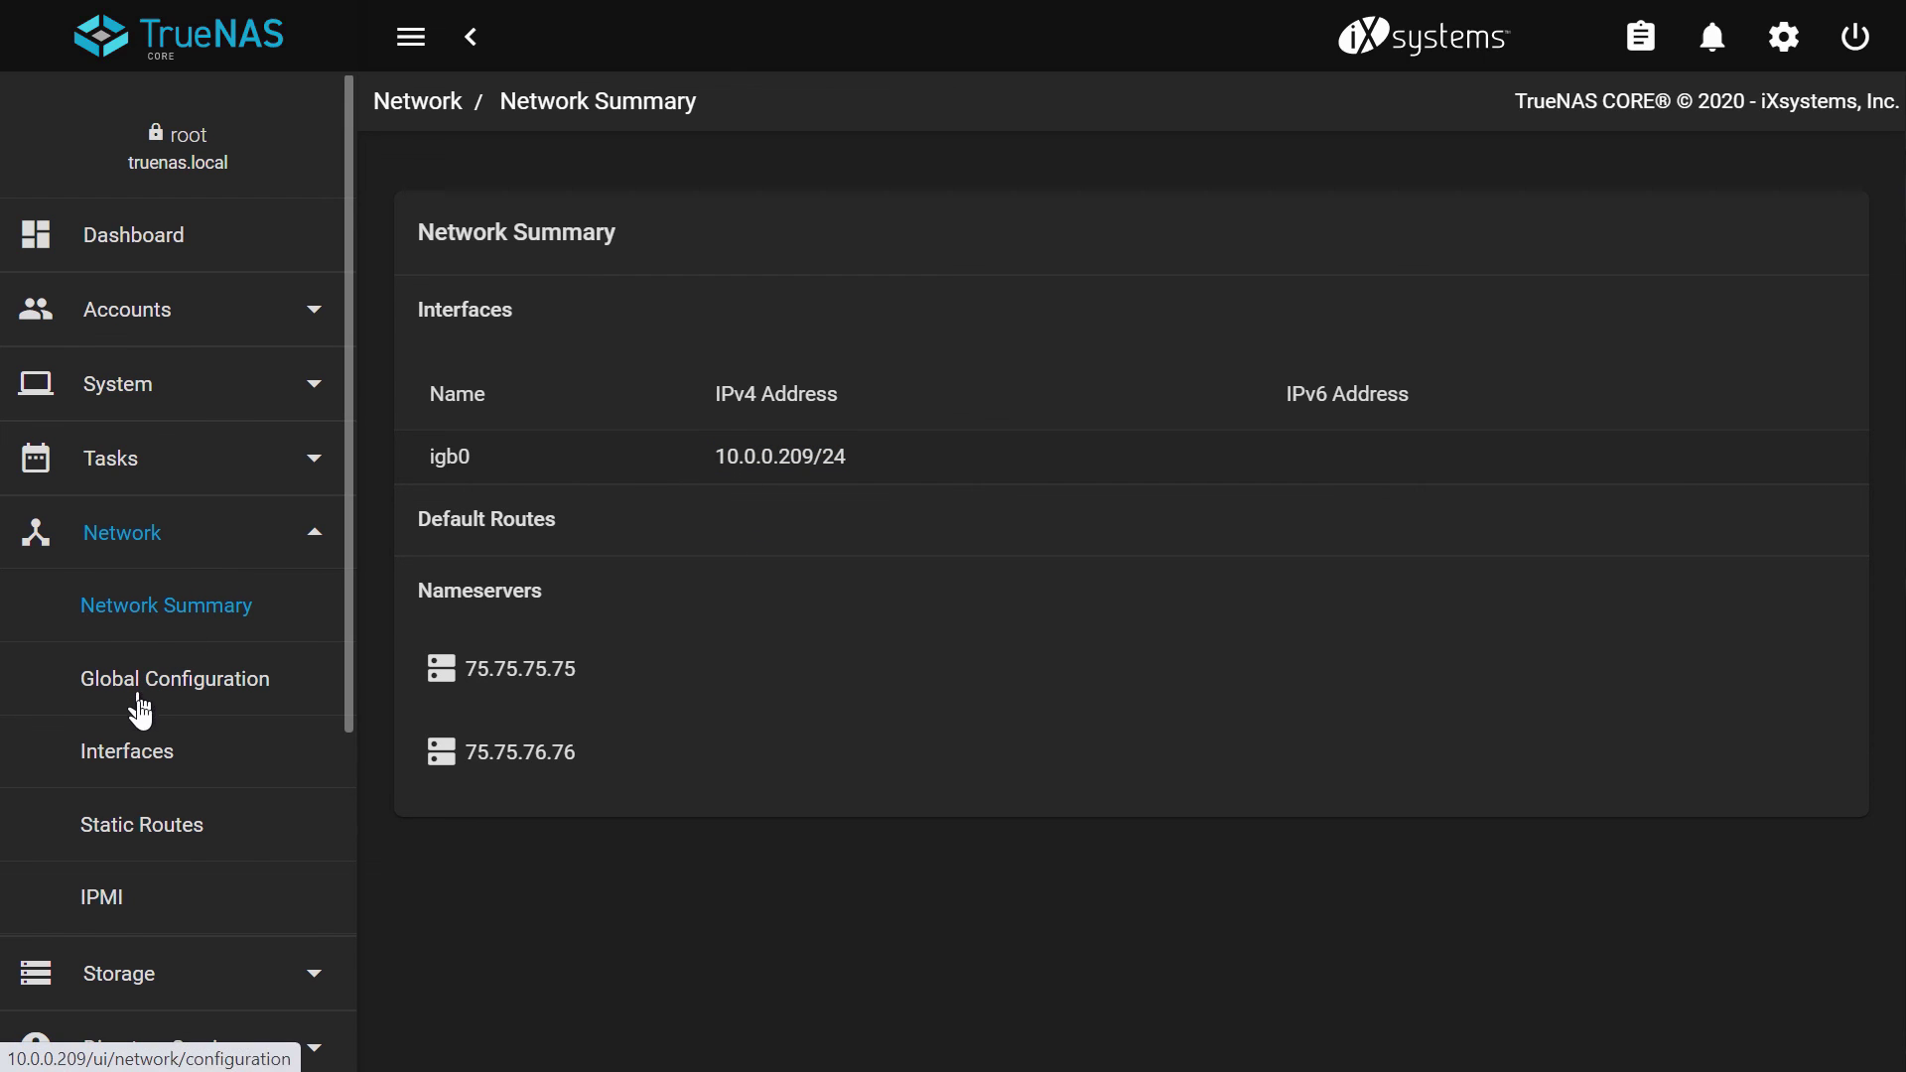
pyautogui.click(132, 762)
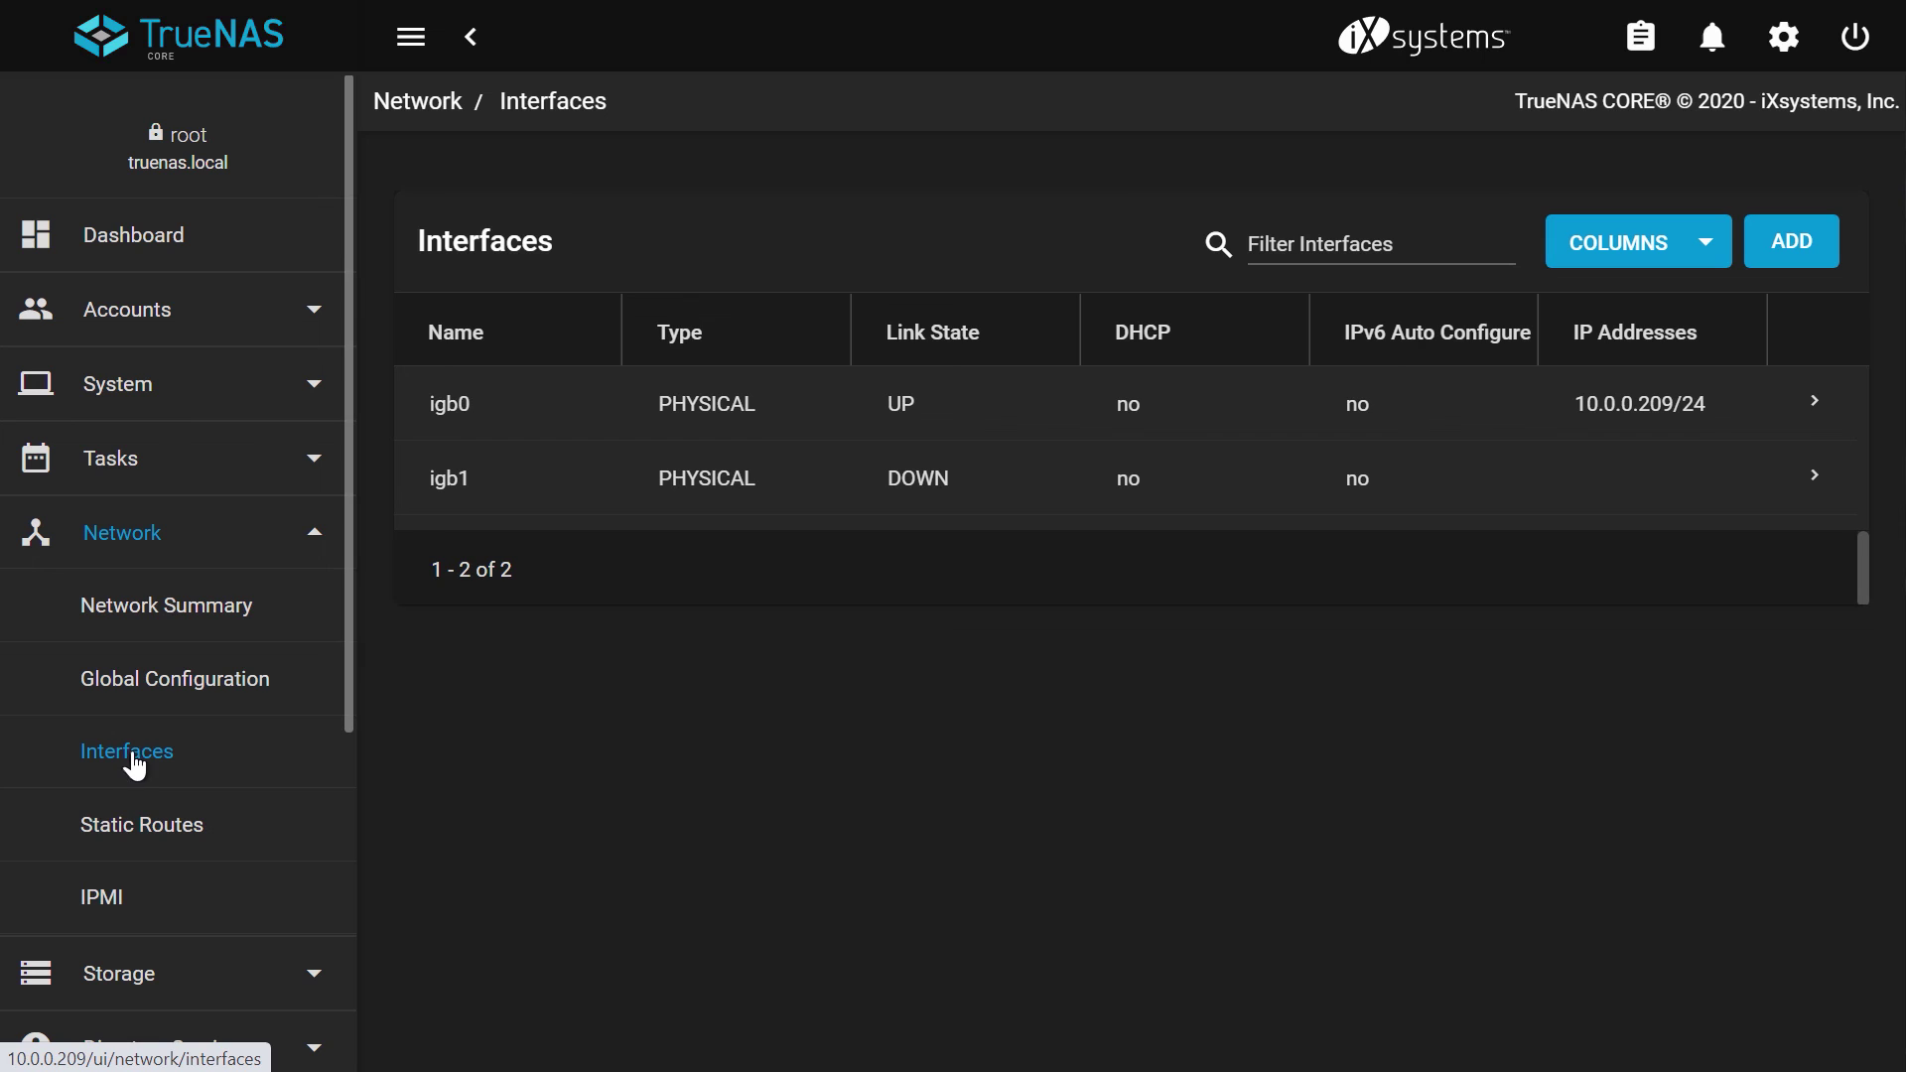